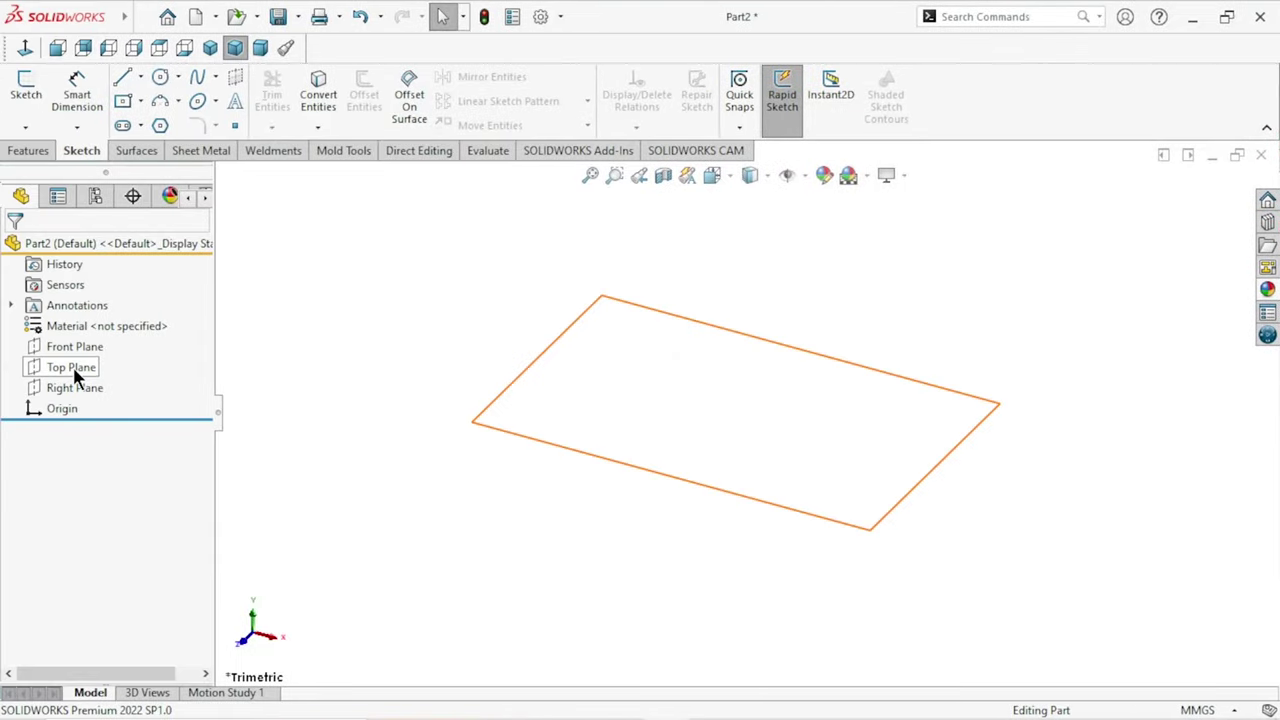
Start a sketch on the Top Plane and draw a circle centred on the origin.
click(75, 370)
click(98, 343)
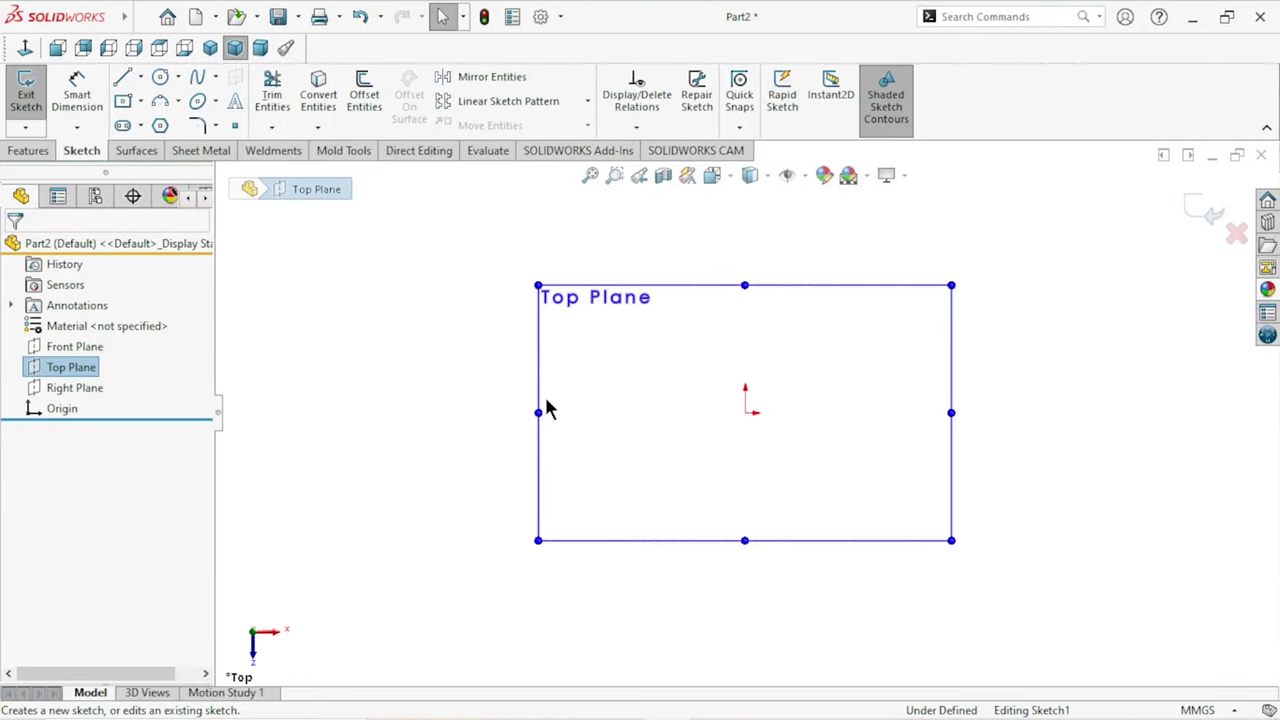
key(c)
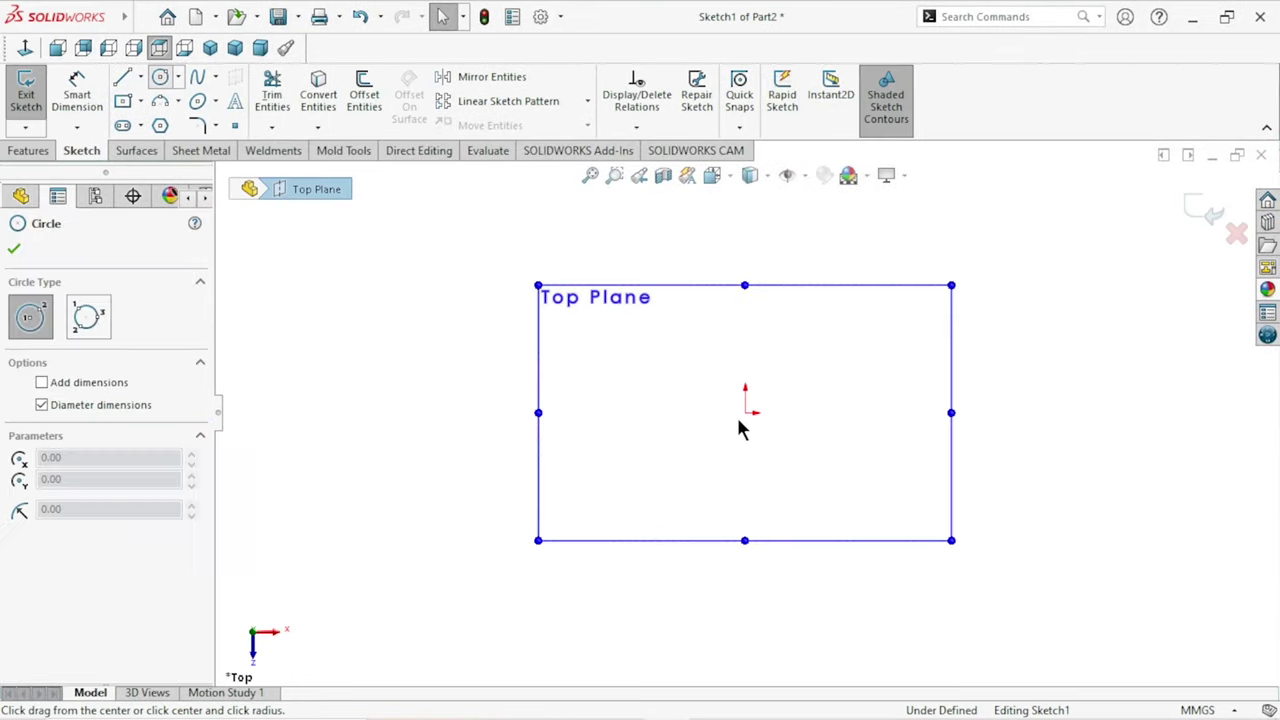
click(745, 413)
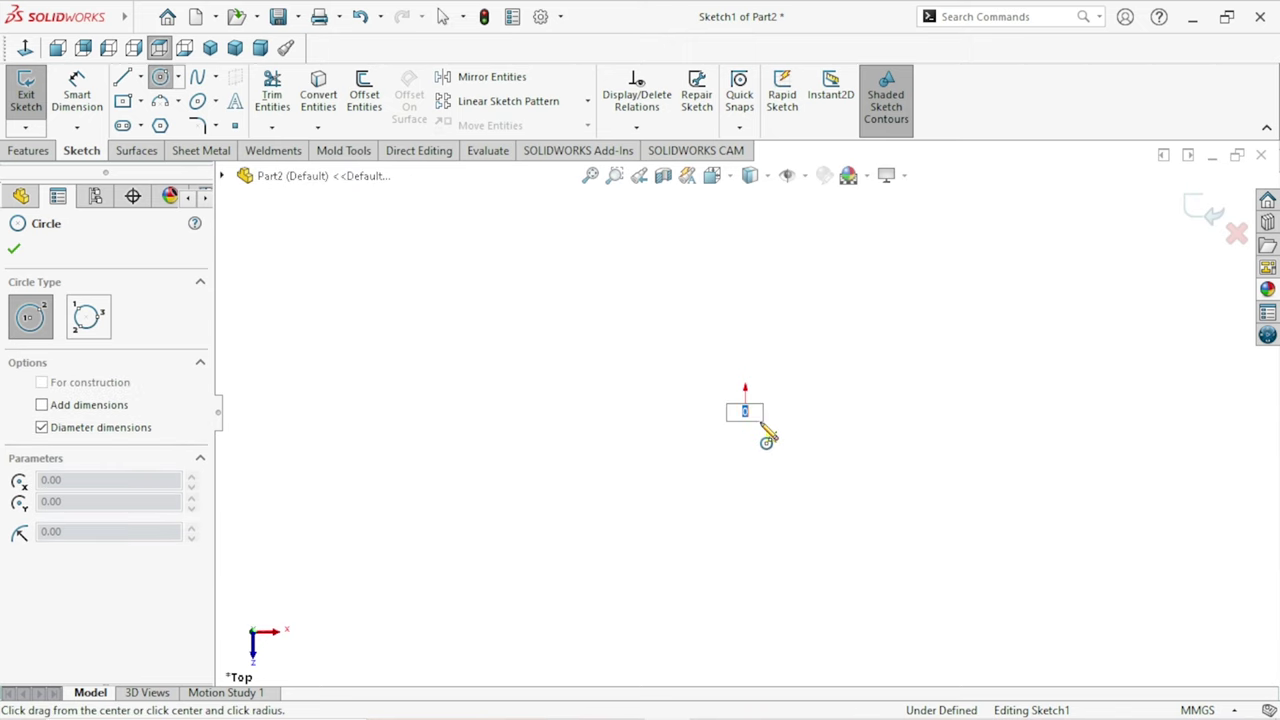
click(854, 485)
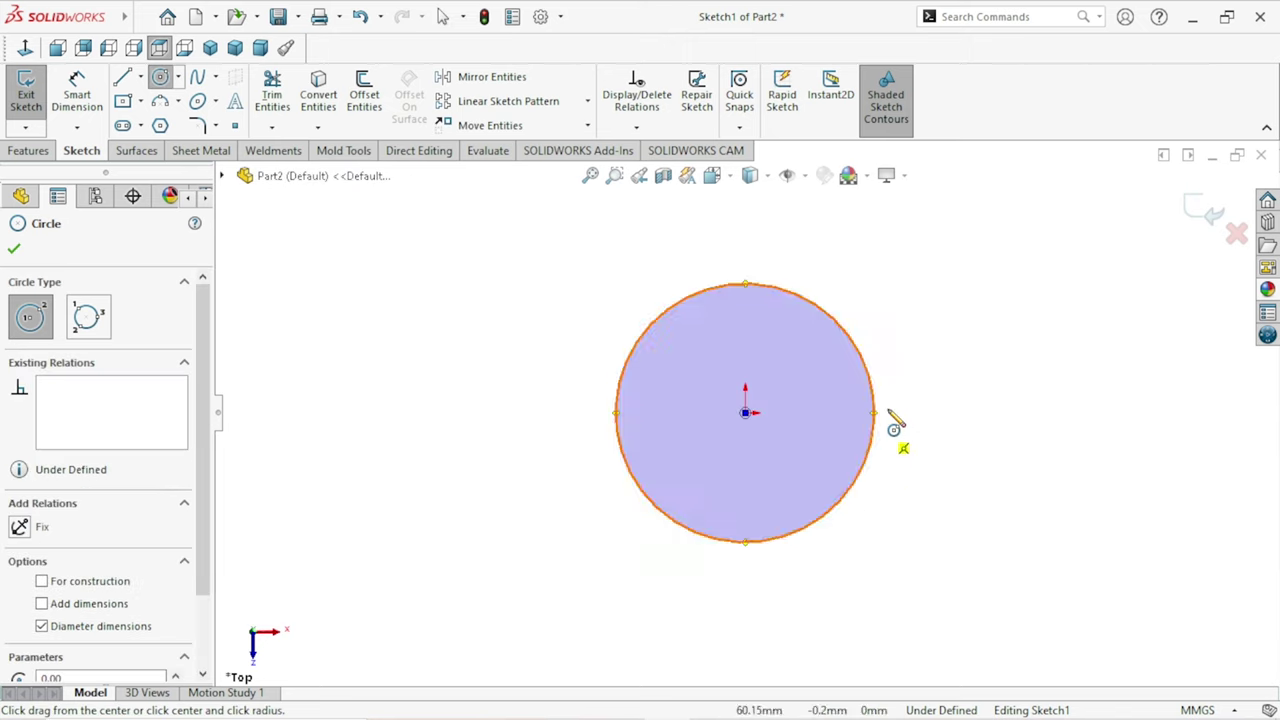
right_click(891, 418)
click(897, 423)
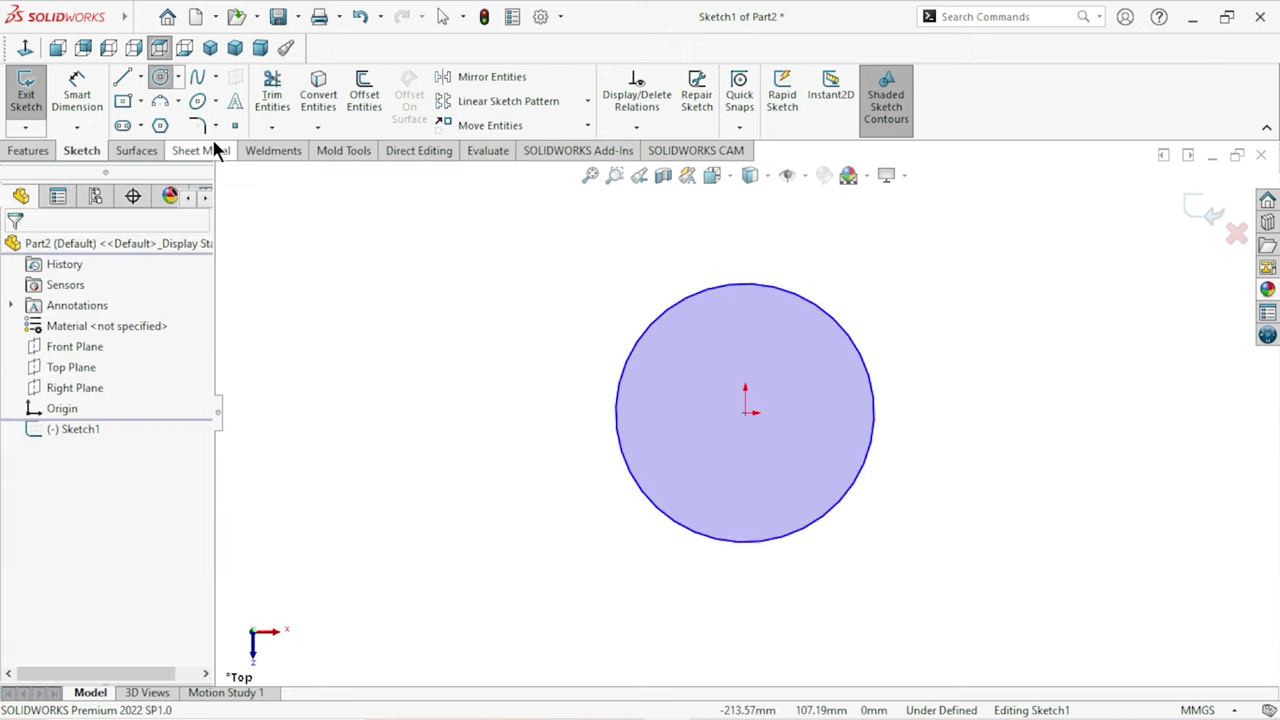
Dimension the circle's diameter to 170 mm.
click(78, 90)
click(910, 413)
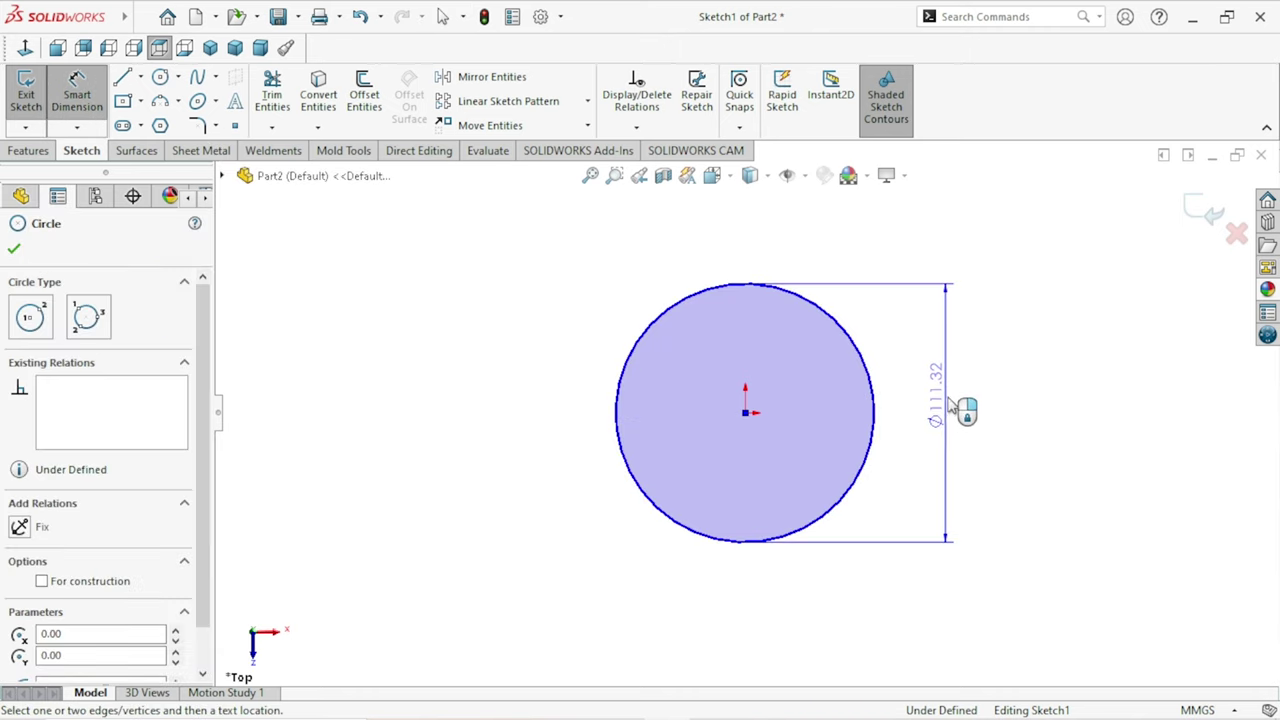
click(955, 403)
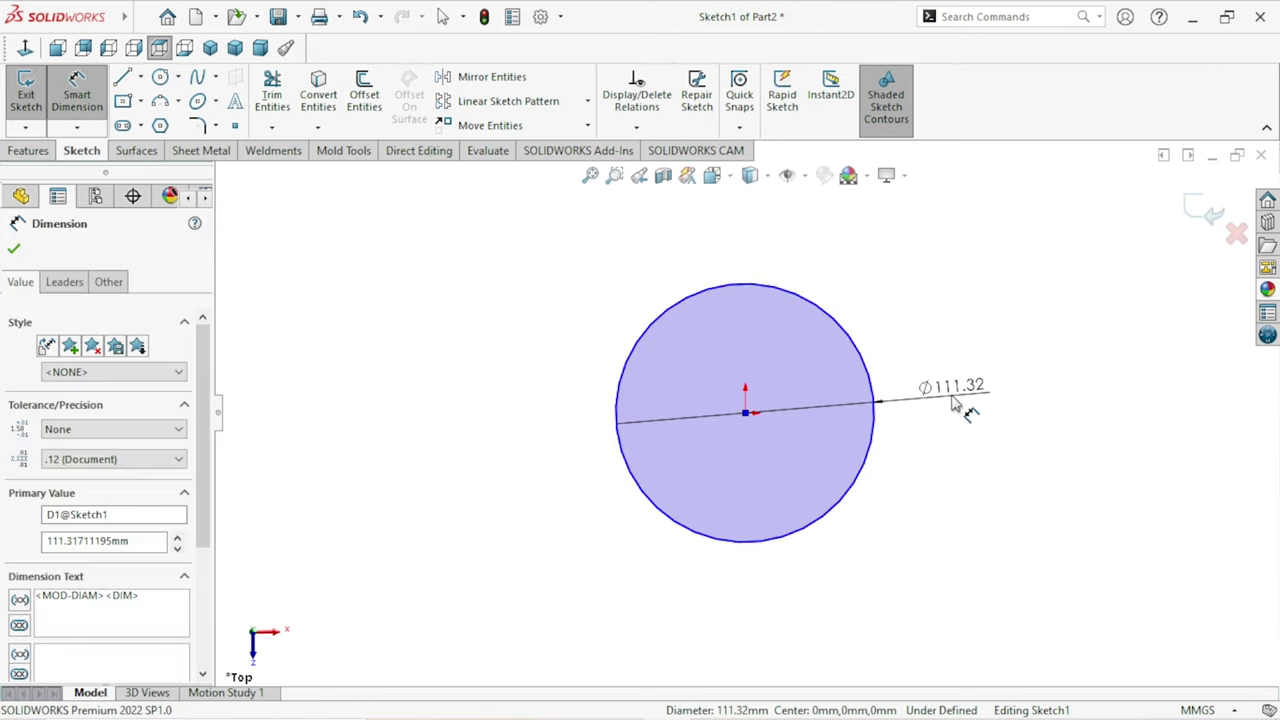
text(170)
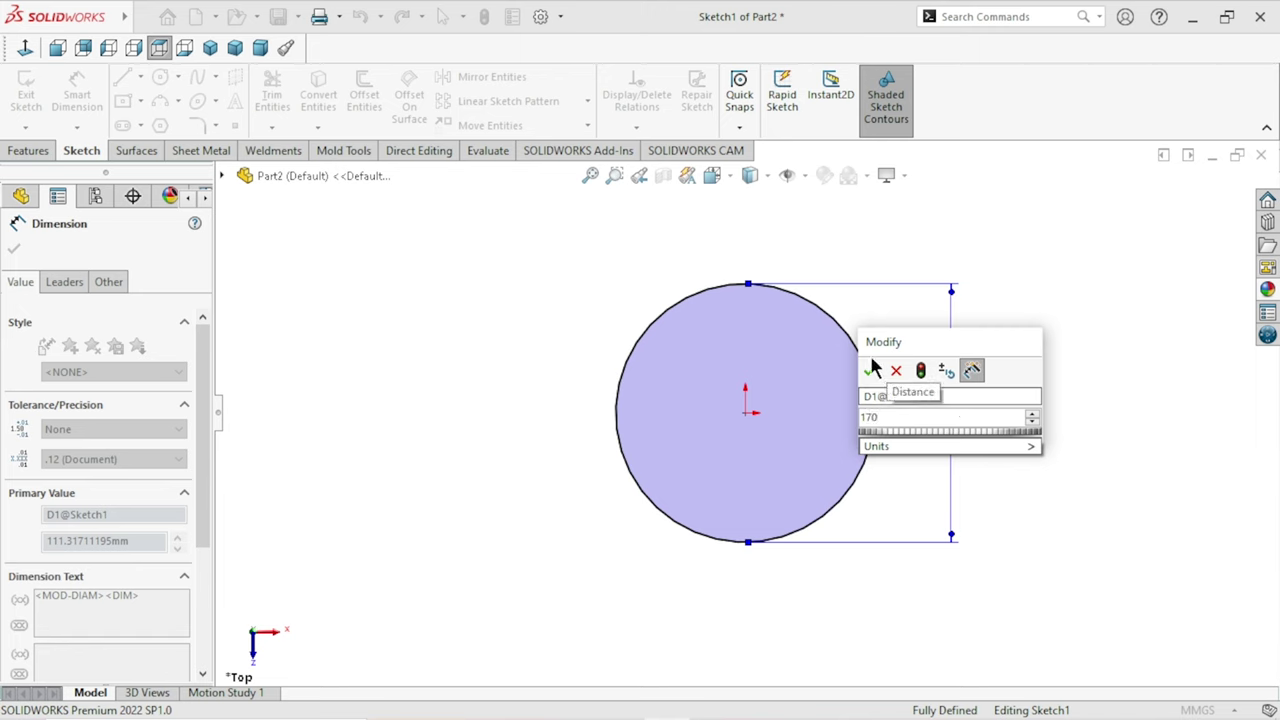
click(870, 368)
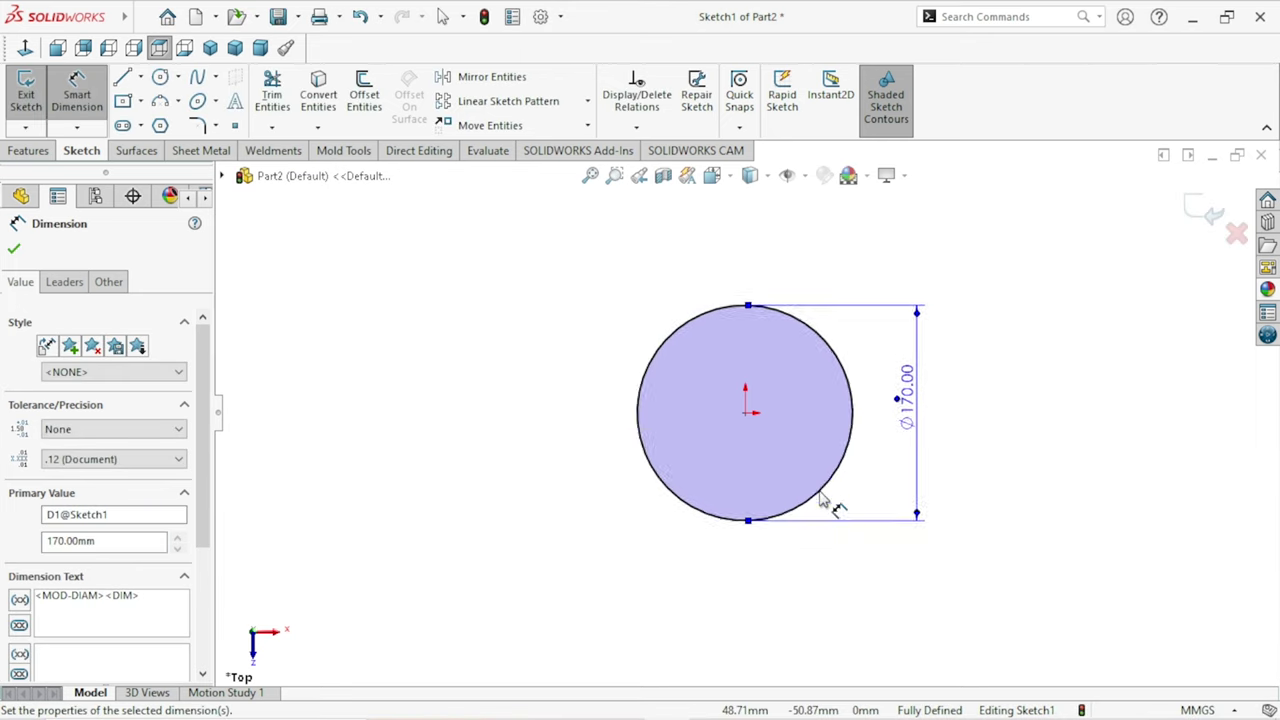
click(13, 249)
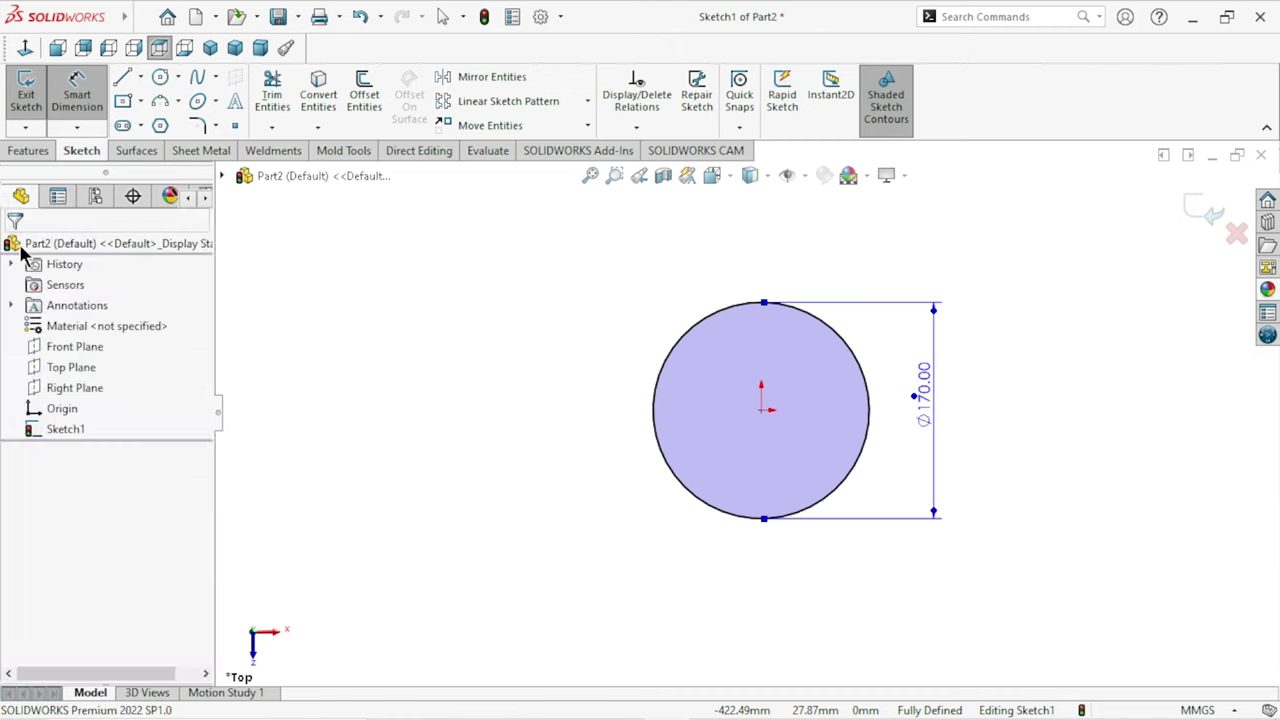
Draw top, left and bottom lines from the circle's top point round to its bottom point.
click(124, 79)
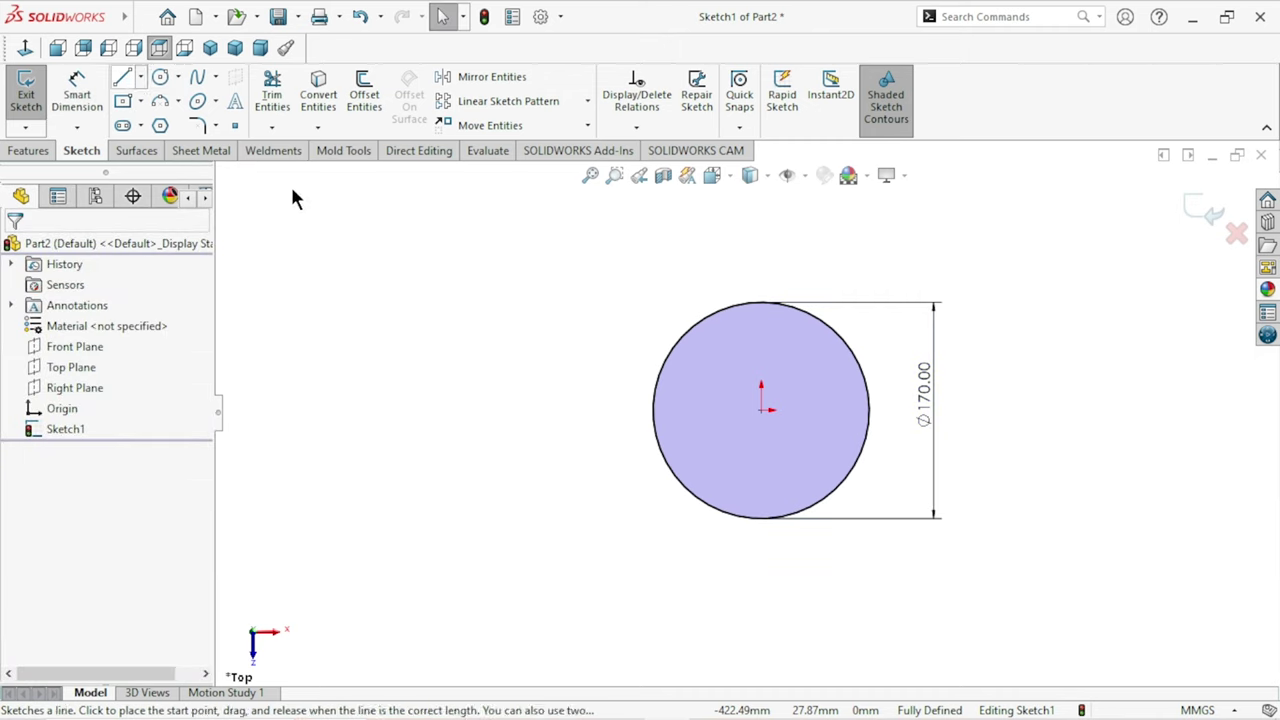
click(125, 79)
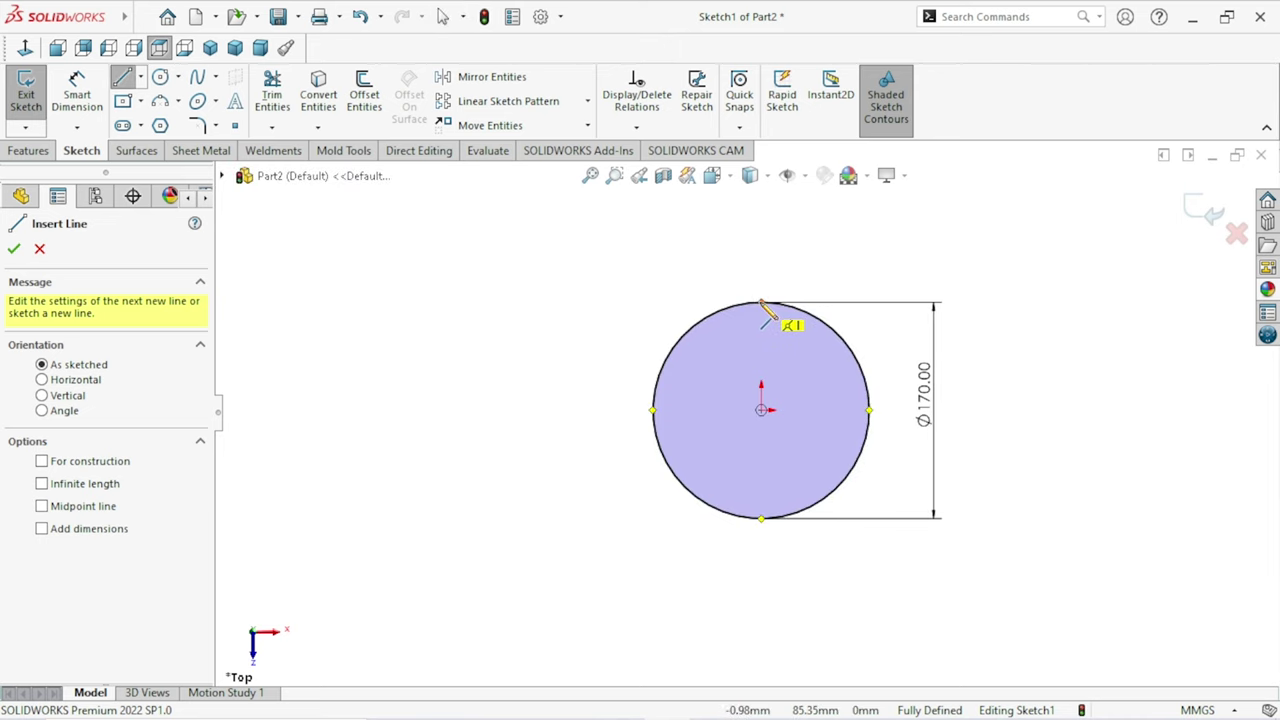
click(761, 302)
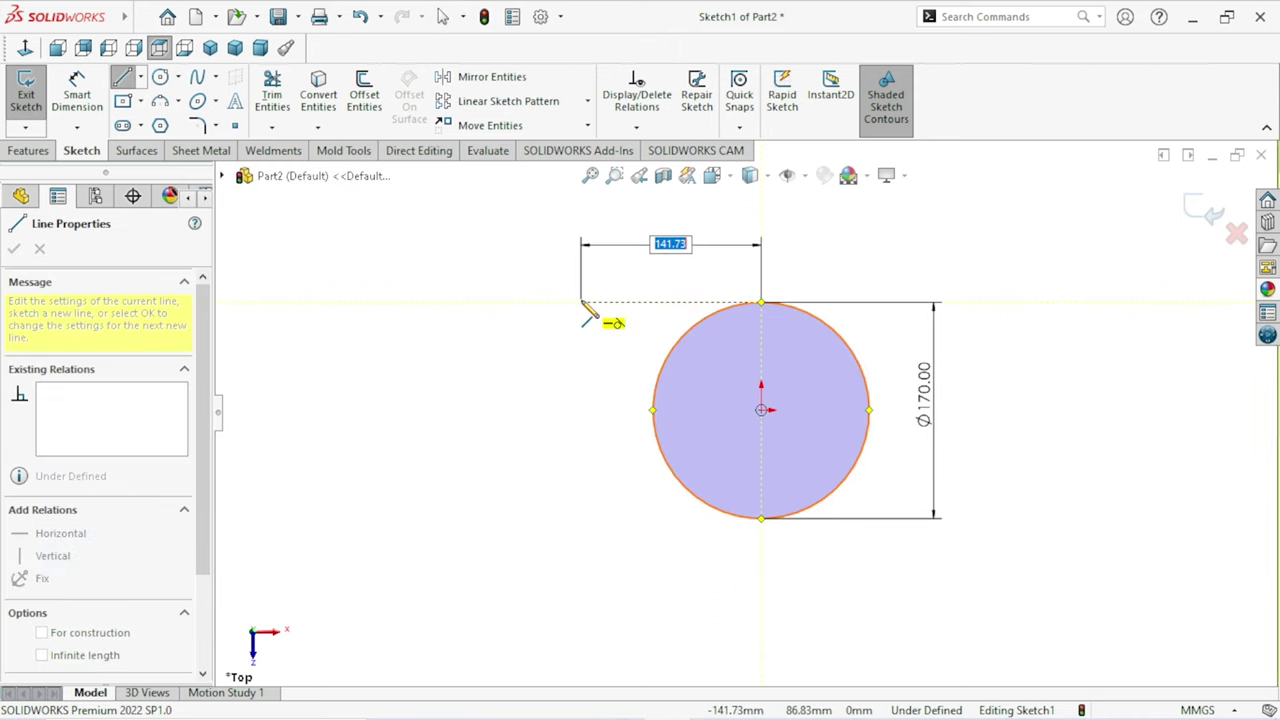
click(581, 302)
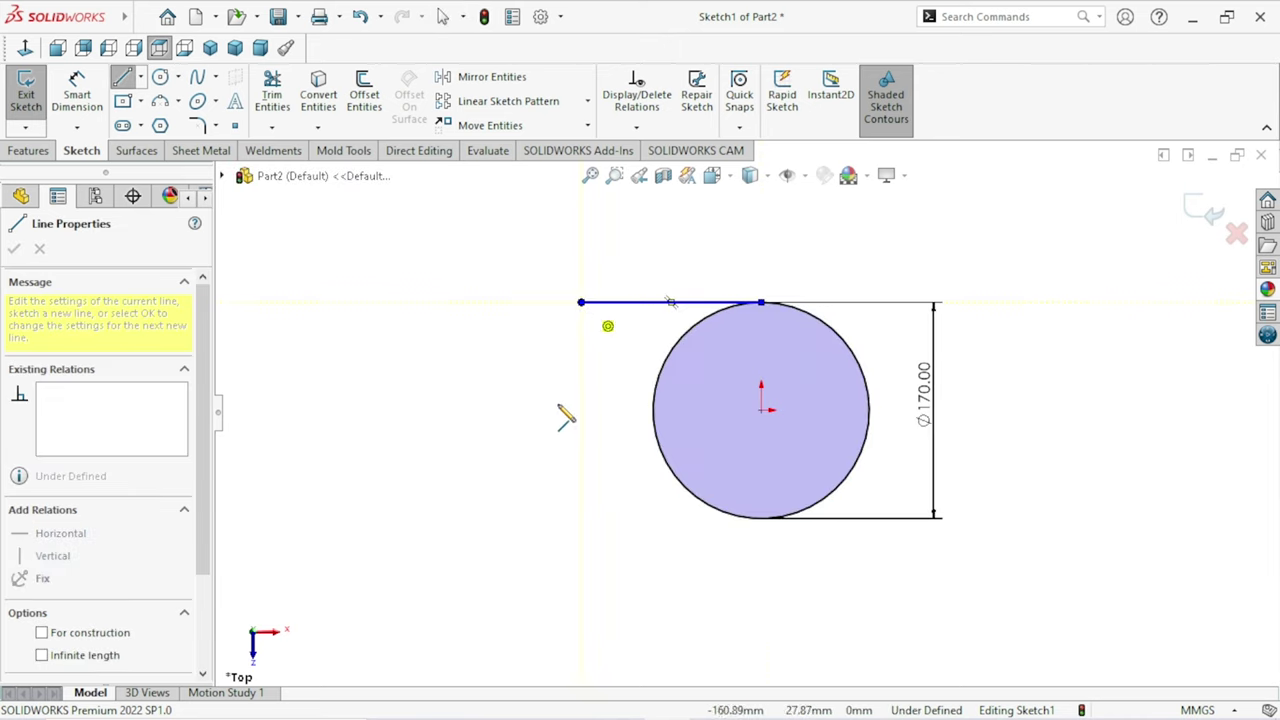
click(582, 518)
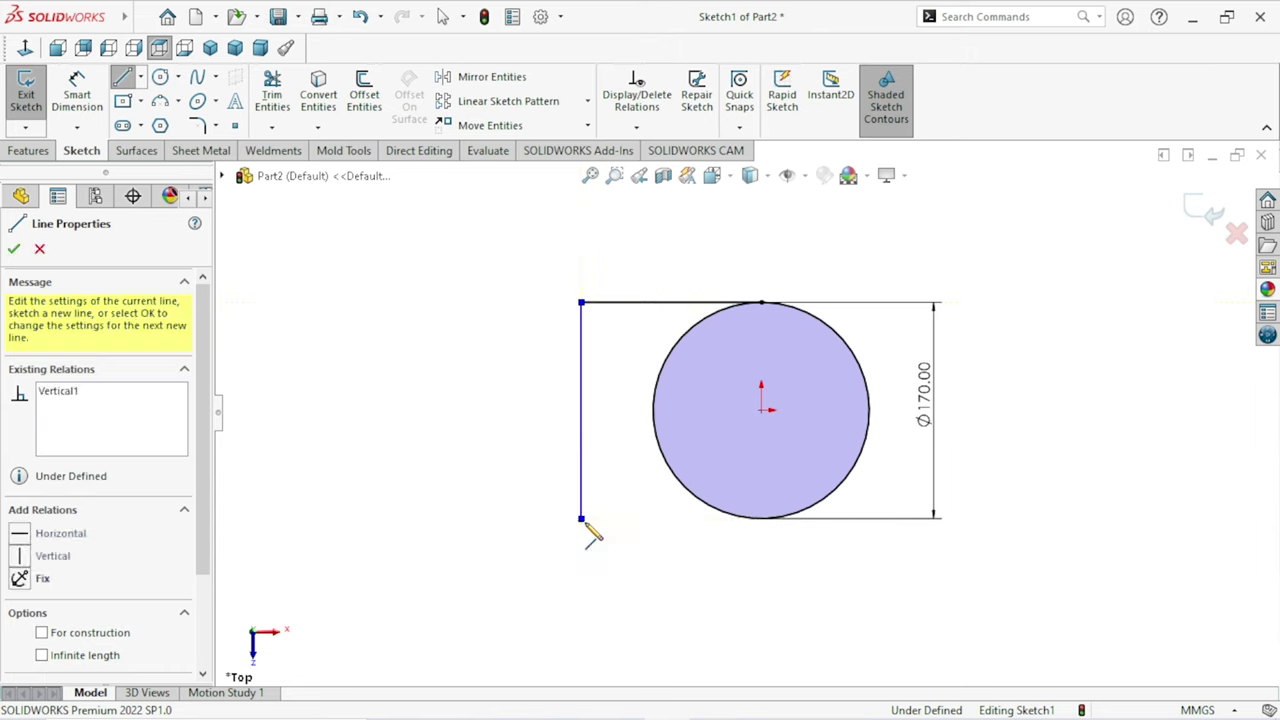
click(761, 519)
right_click(1022, 410)
click(1012, 417)
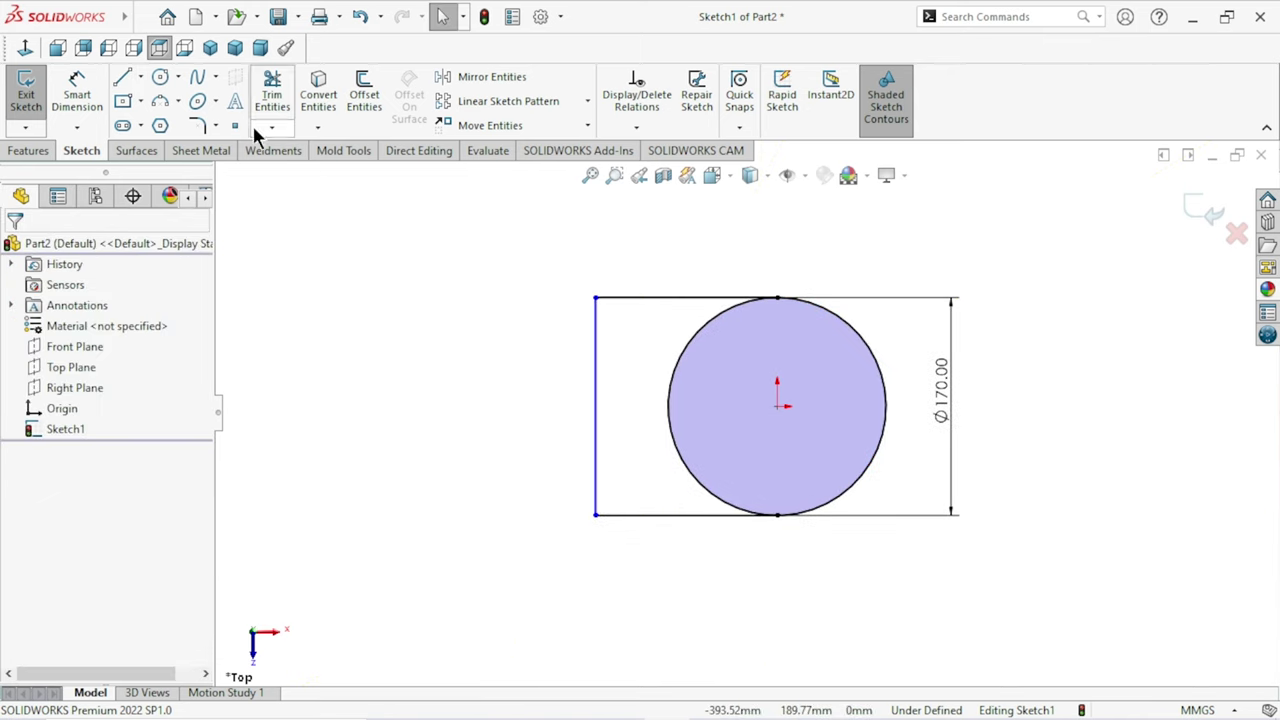
Trim away the circle's left arc to leave a closed D profile.
click(271, 95)
drag(629, 353, 694, 406)
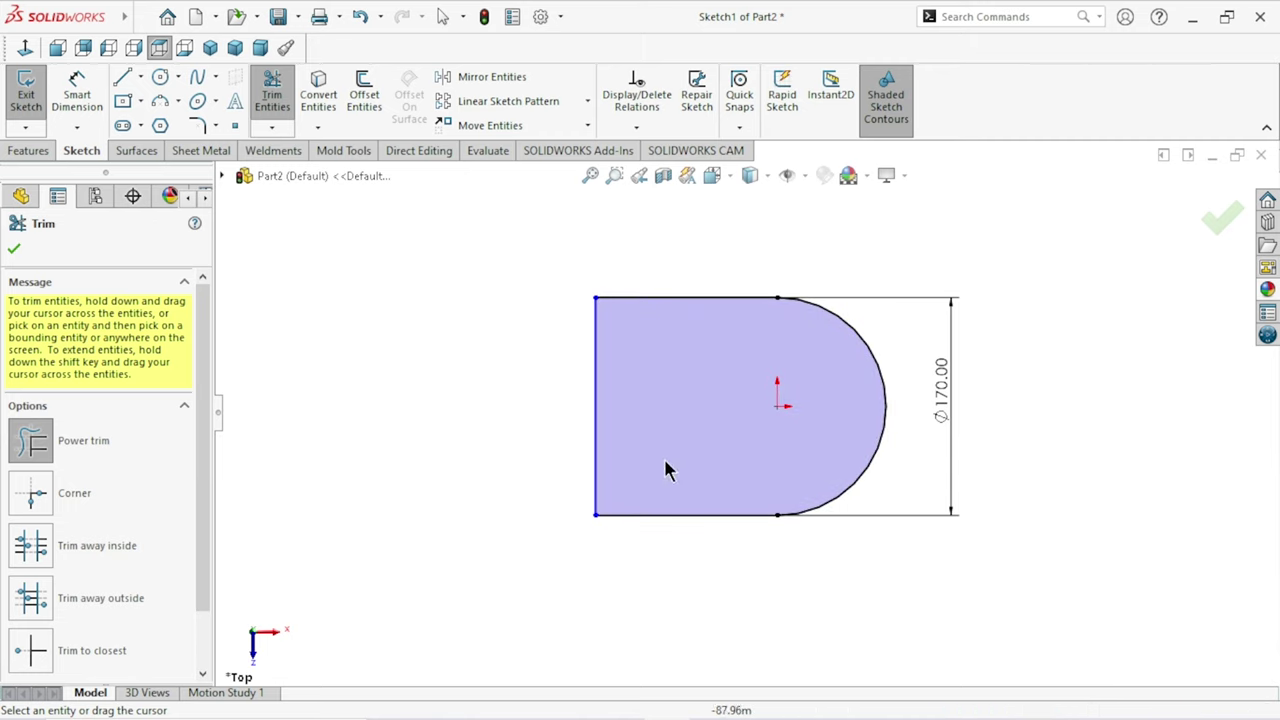
click(13, 252)
click(88, 118)
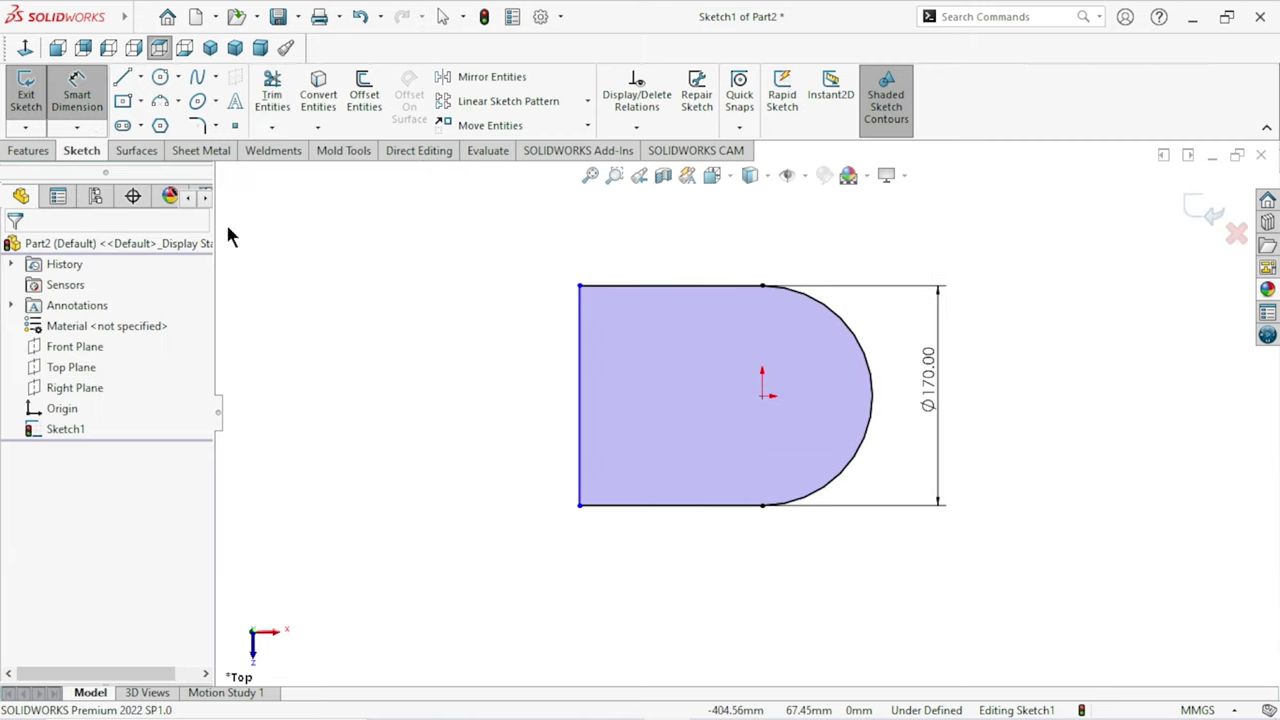
Add a 170 mm driven dimension between the profile's top and bottom edges.
click(633, 288)
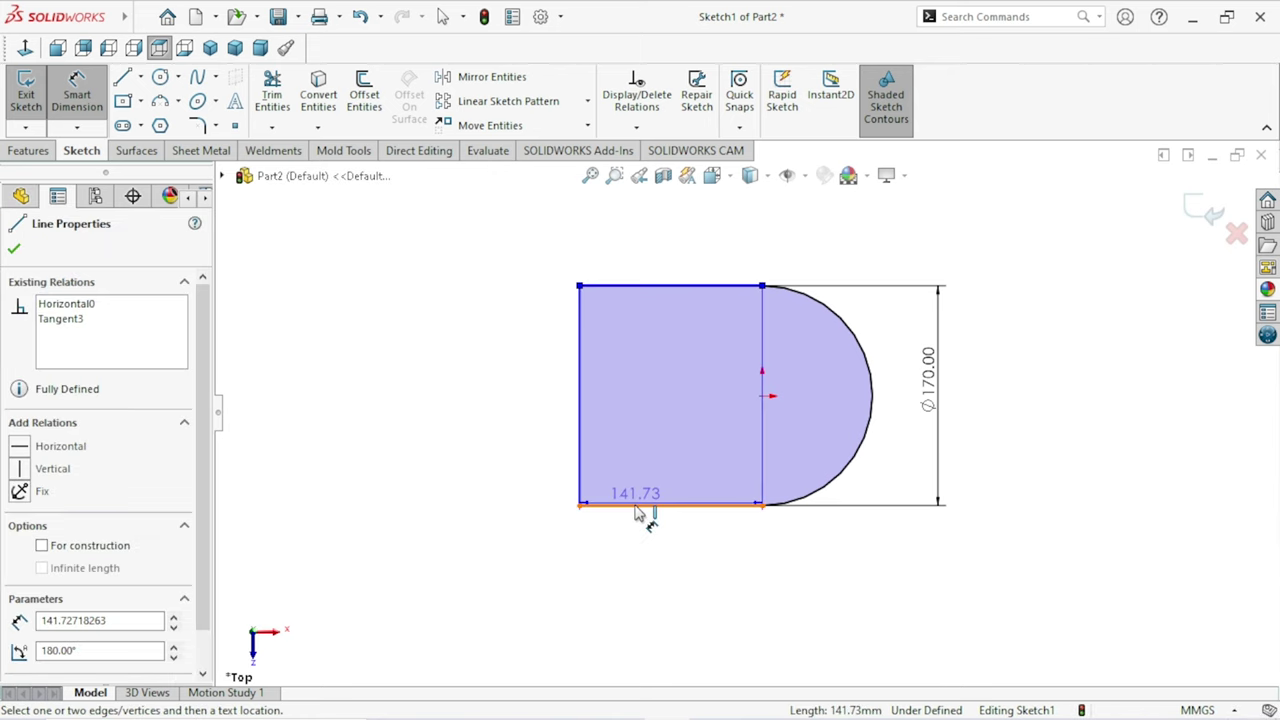
click(638, 507)
click(527, 405)
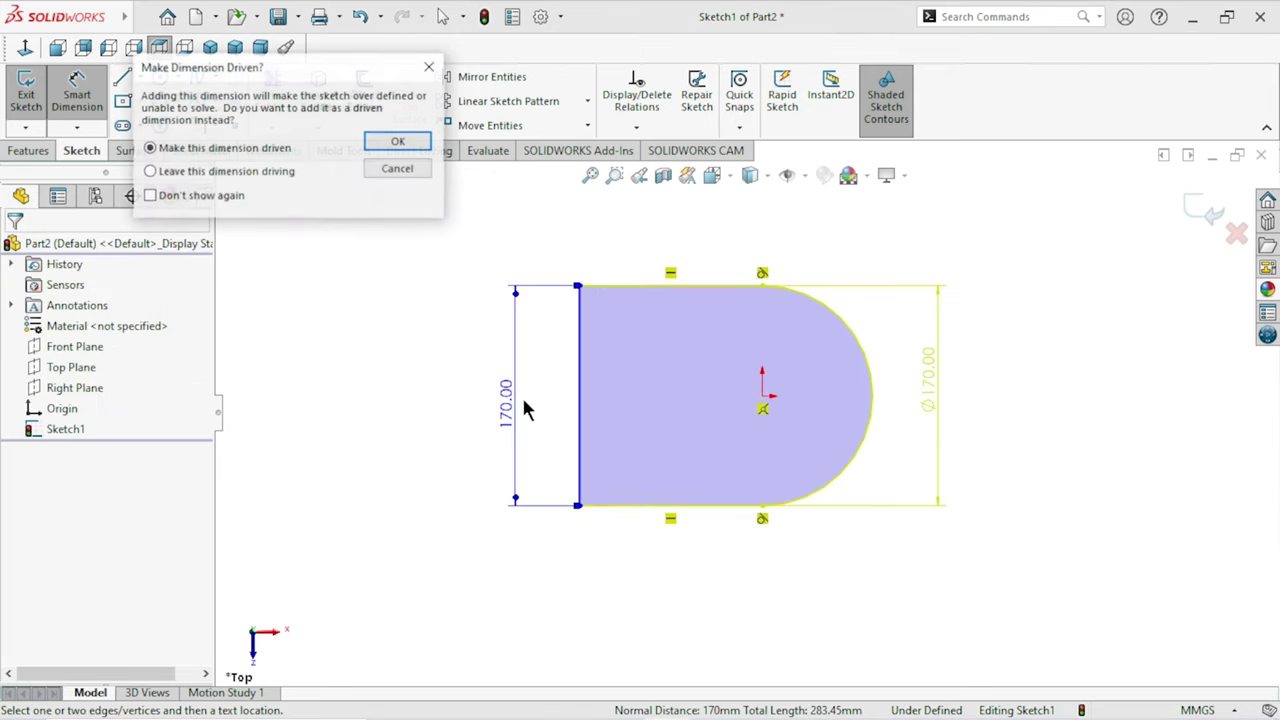
click(397, 141)
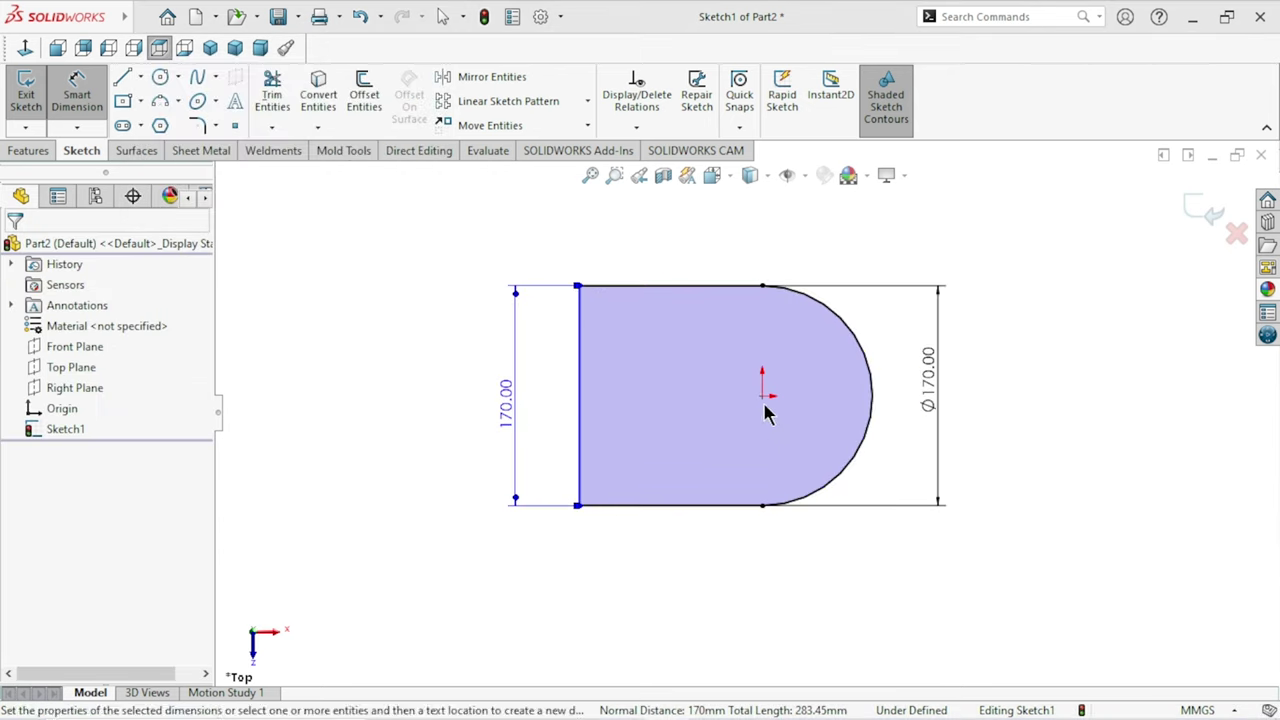
Dimension the left straight edge 108.50 mm from the origin.
scroll(766, 410, down, 2)
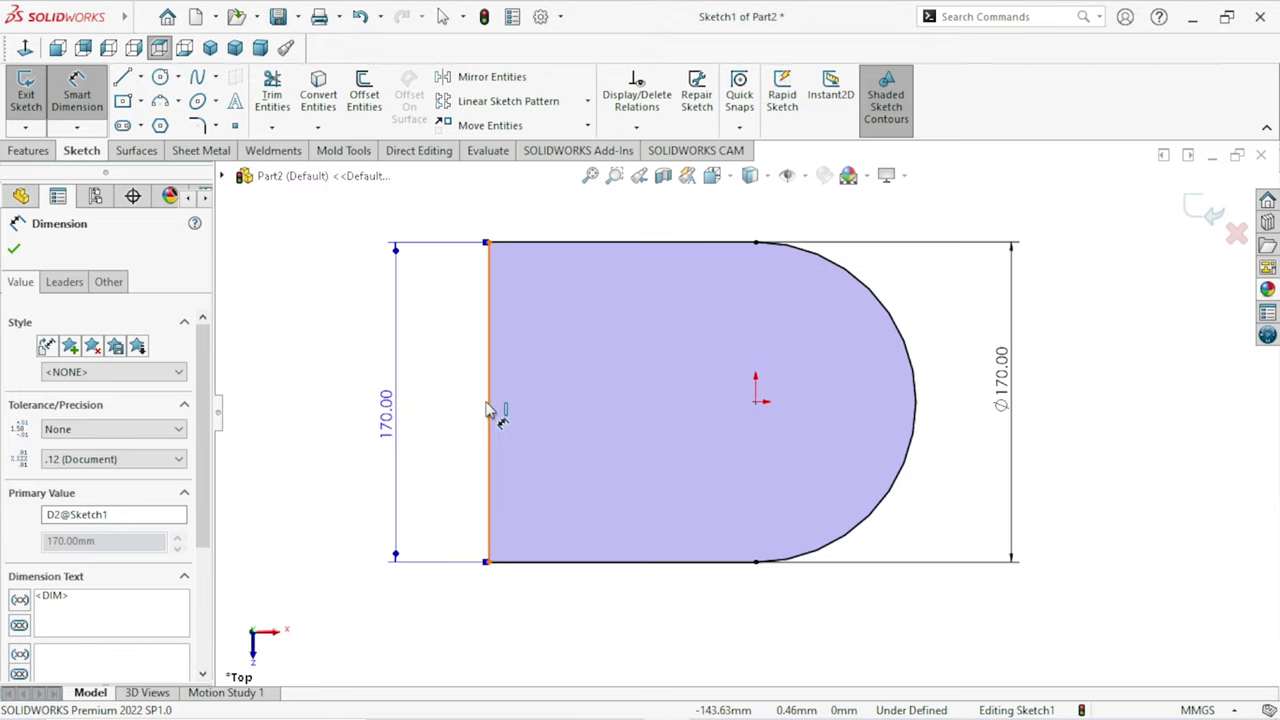
click(757, 409)
click(755, 401)
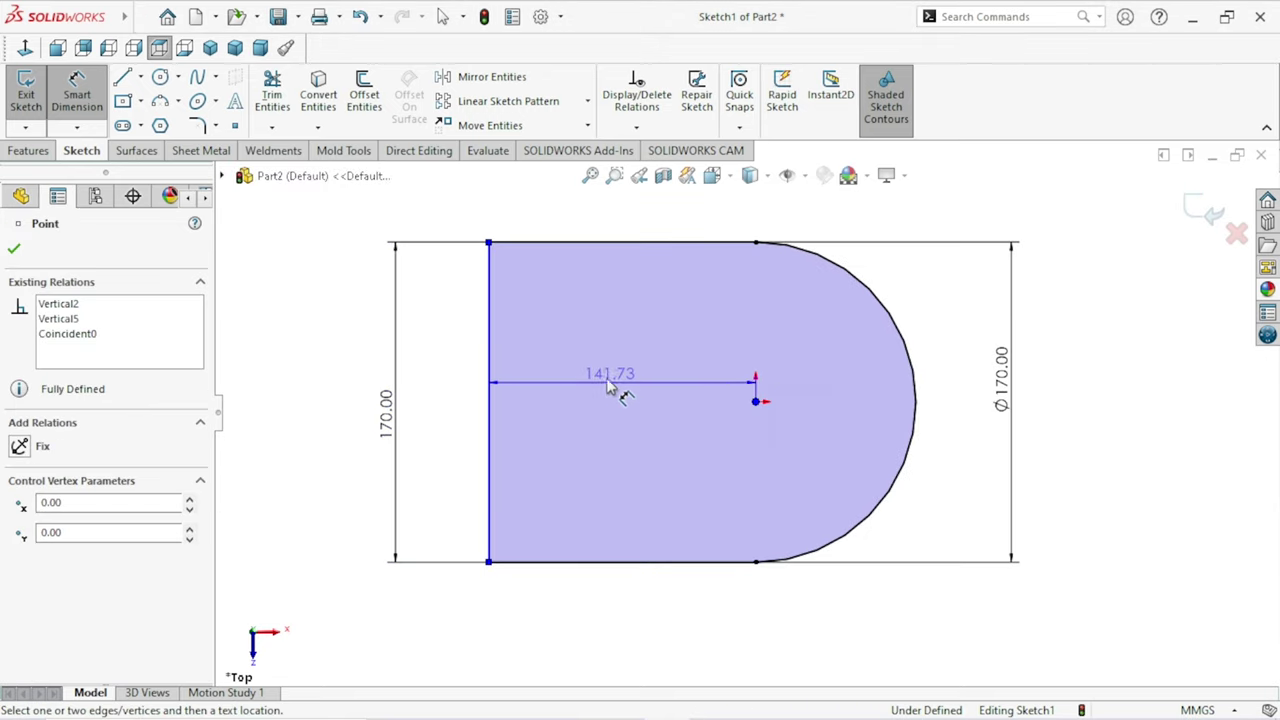
click(598, 360)
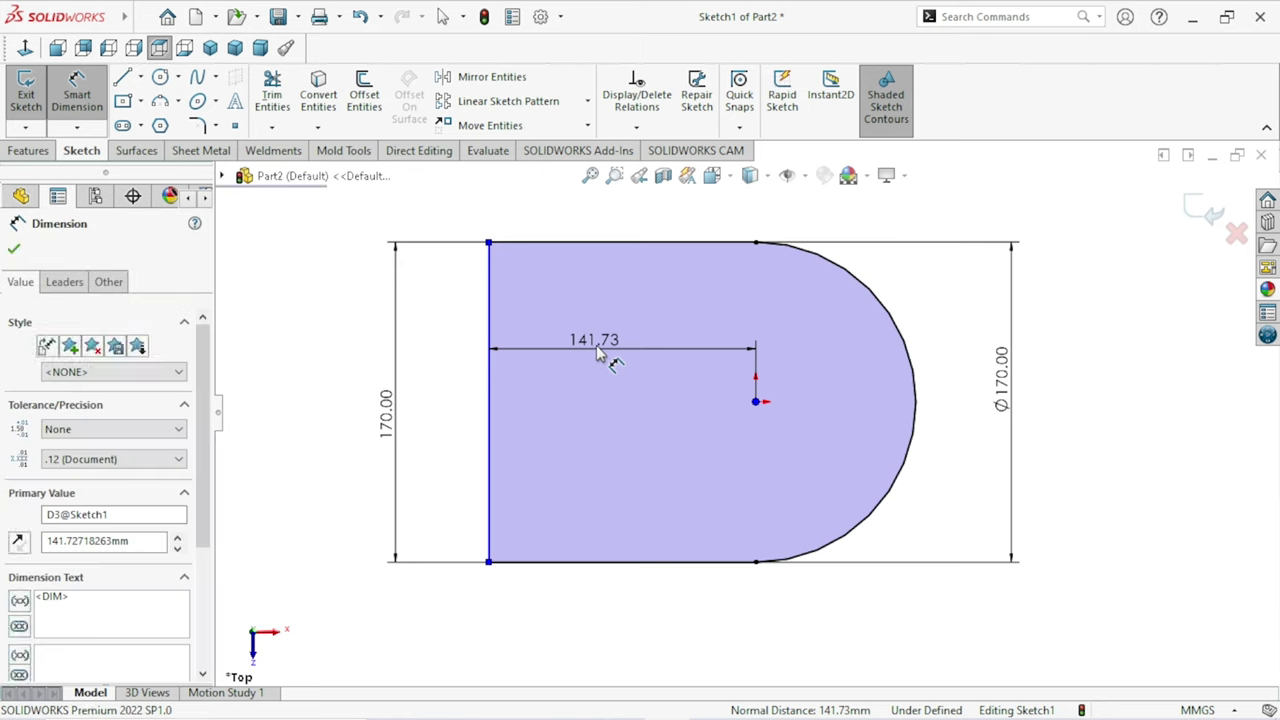
text(108)
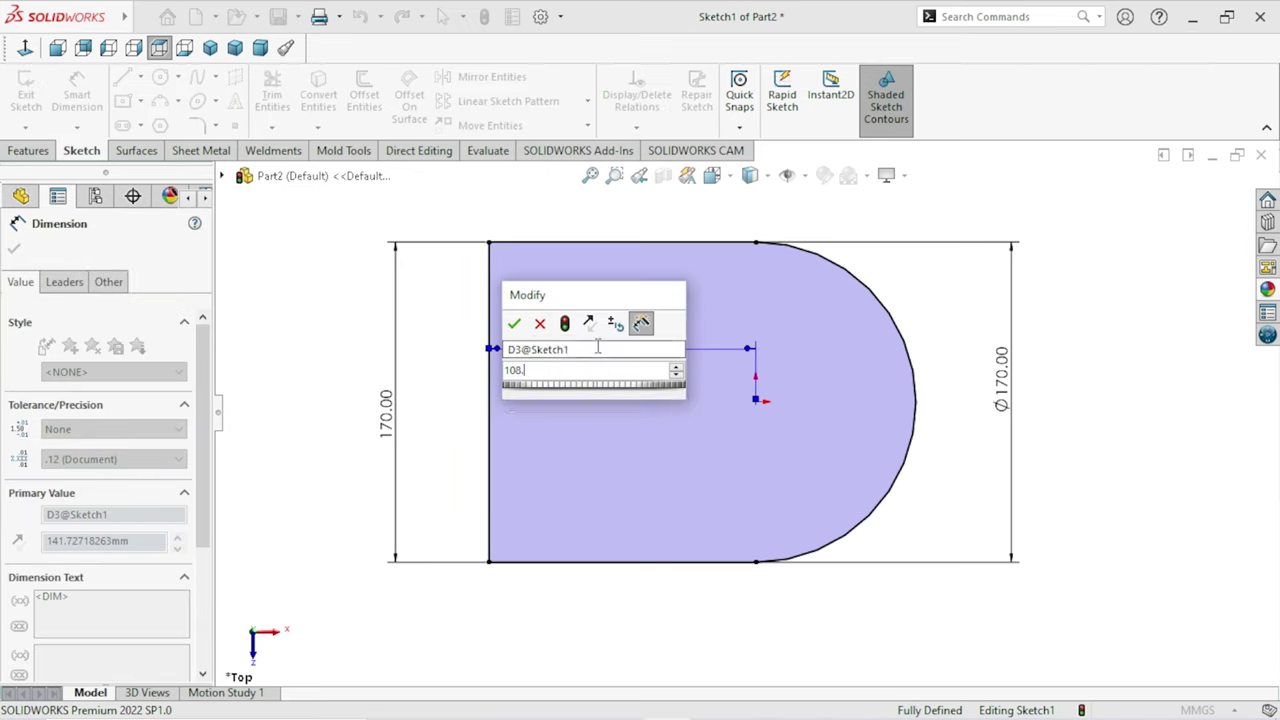
text(.50)
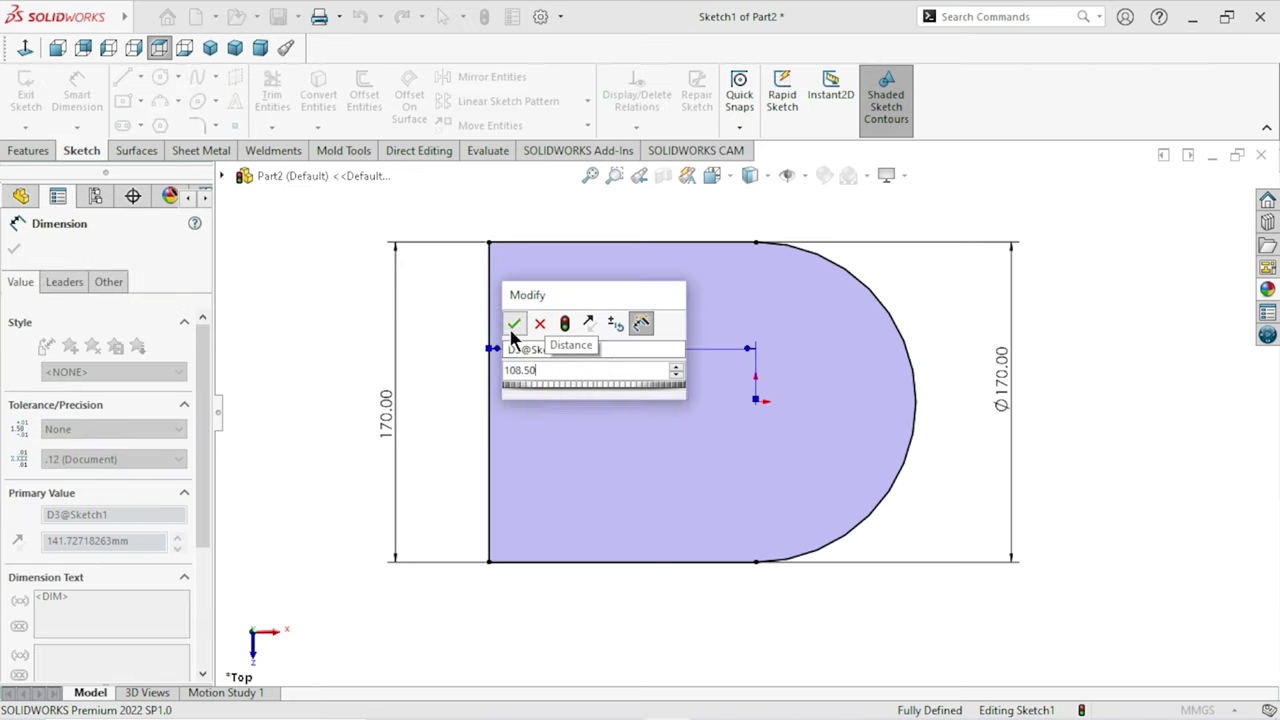
click(514, 324)
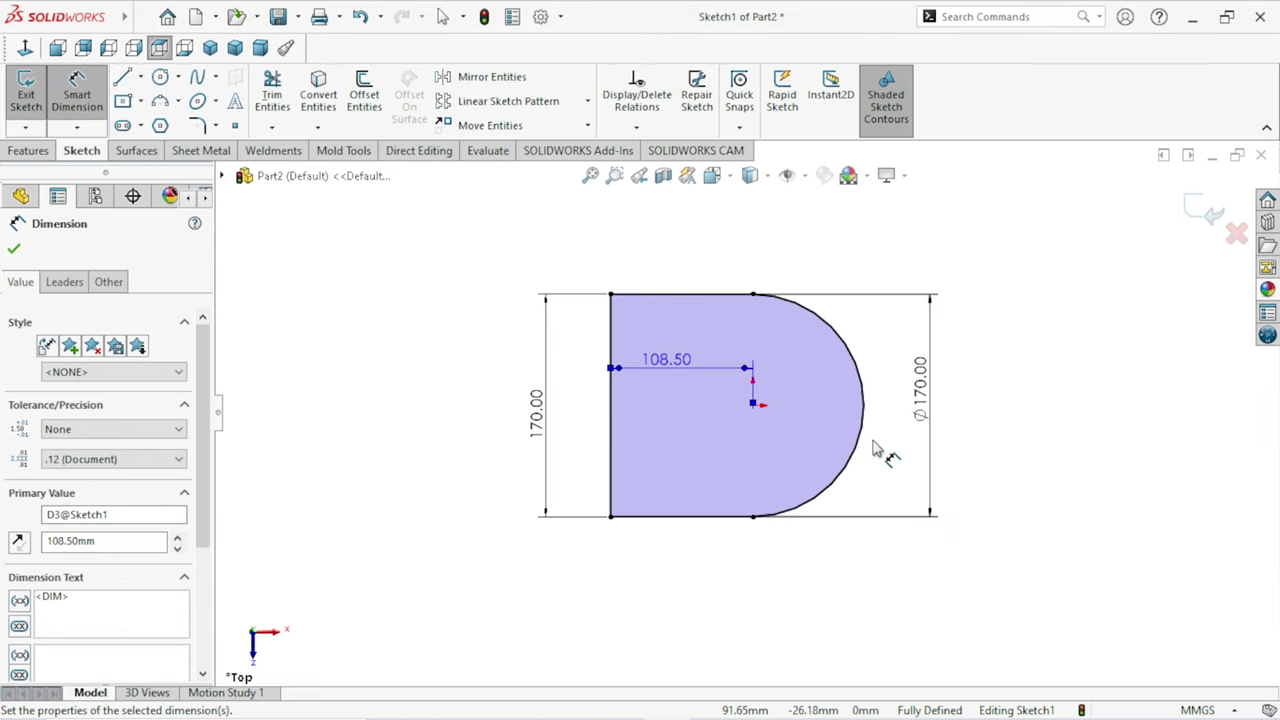
scroll(886, 460, up, 2)
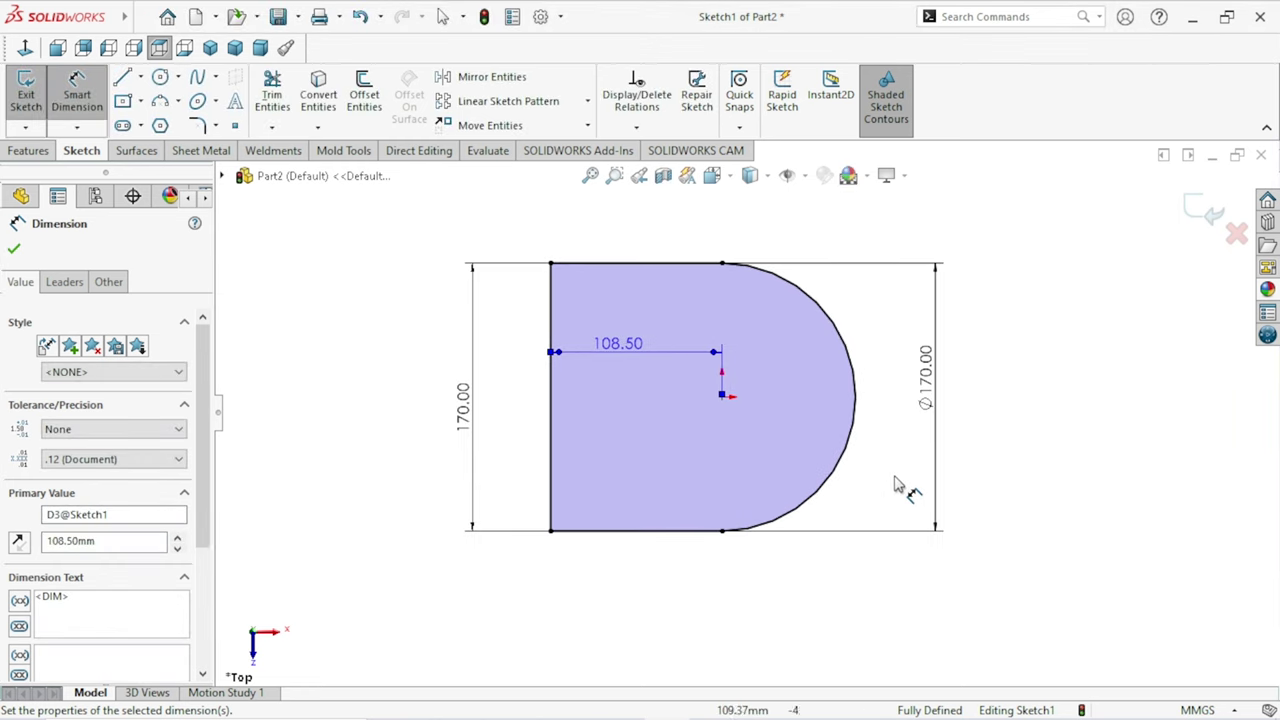
scroll(898, 485, up, 1)
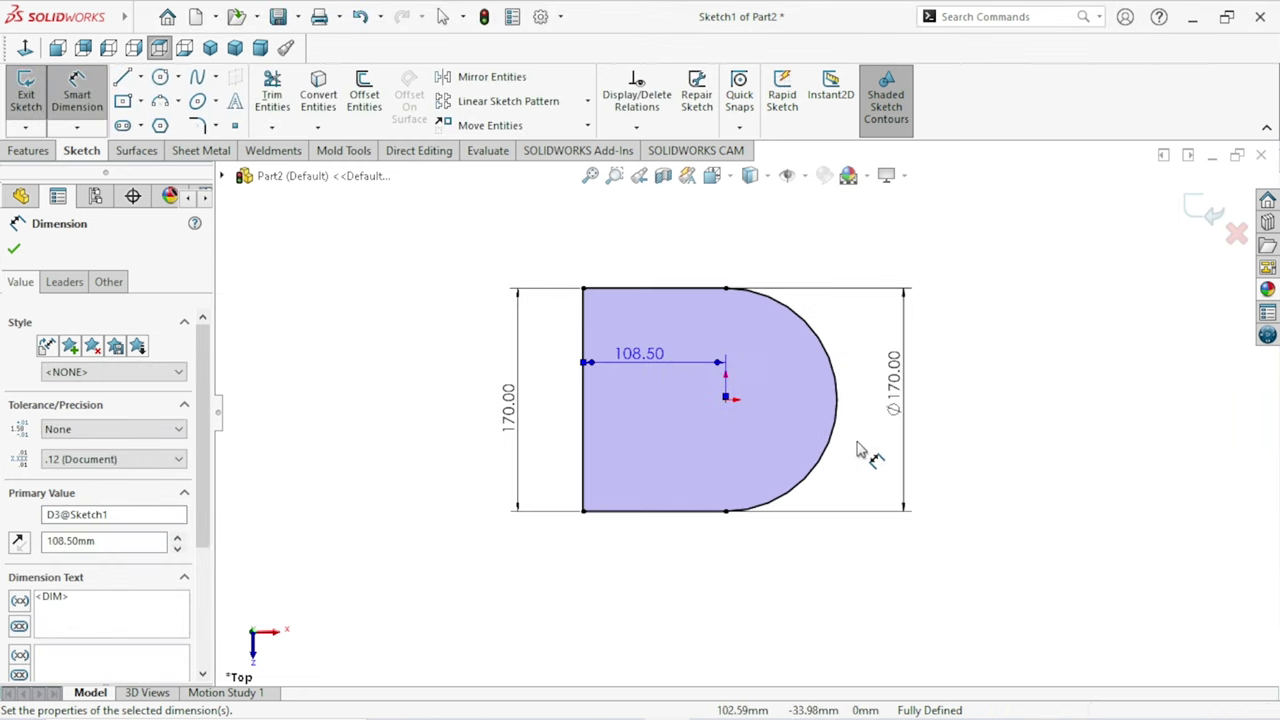
click(13, 252)
click(30, 151)
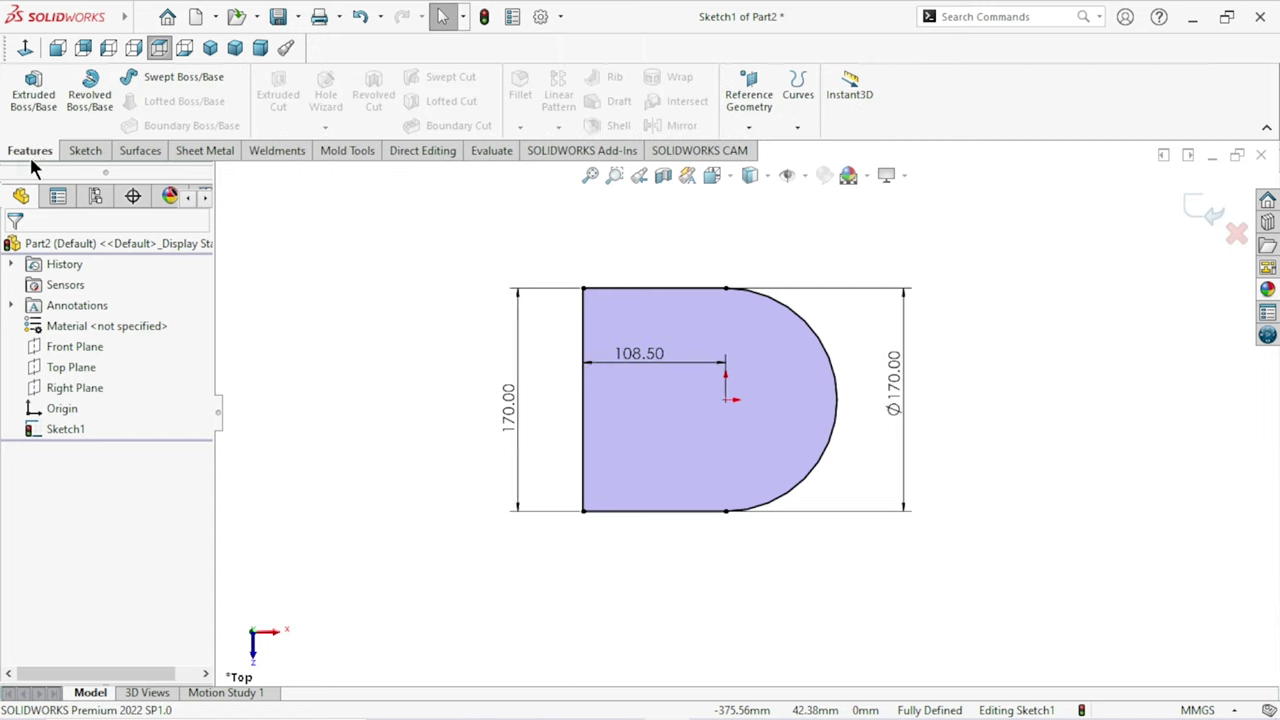
Extrude the D profile 100 mm blind to create Boss-Extrude1.
click(38, 80)
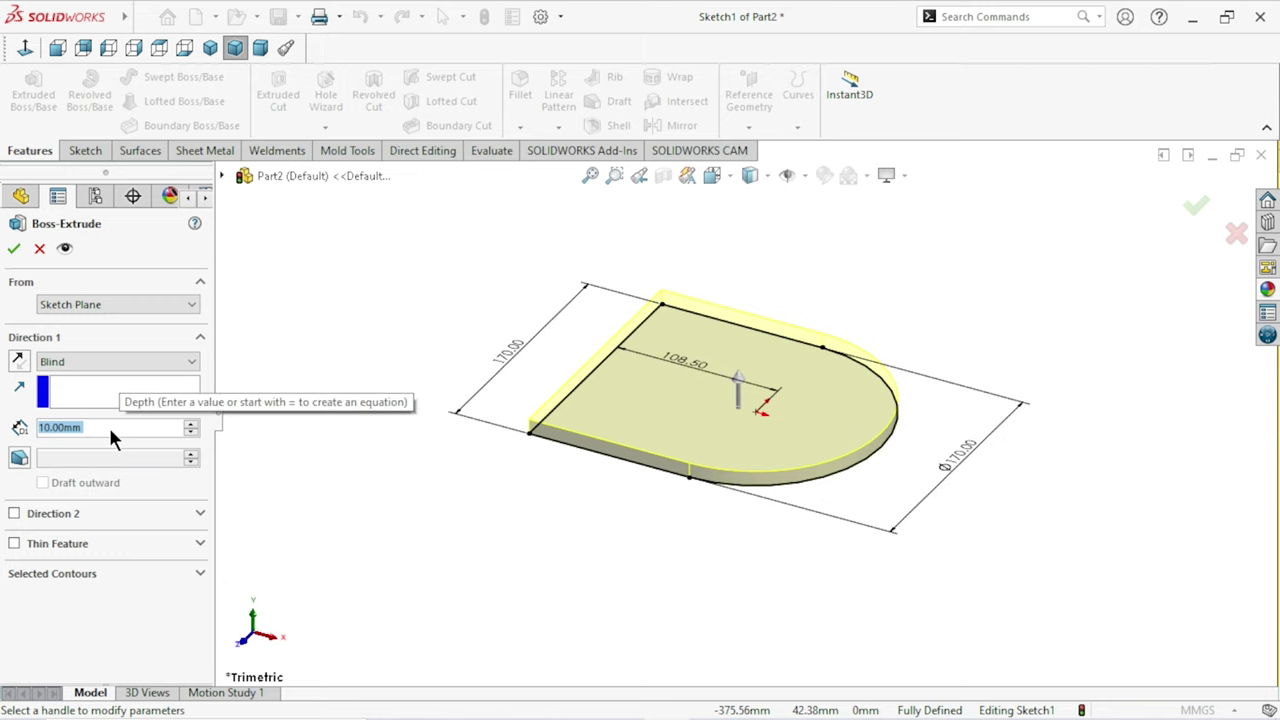
text(100)
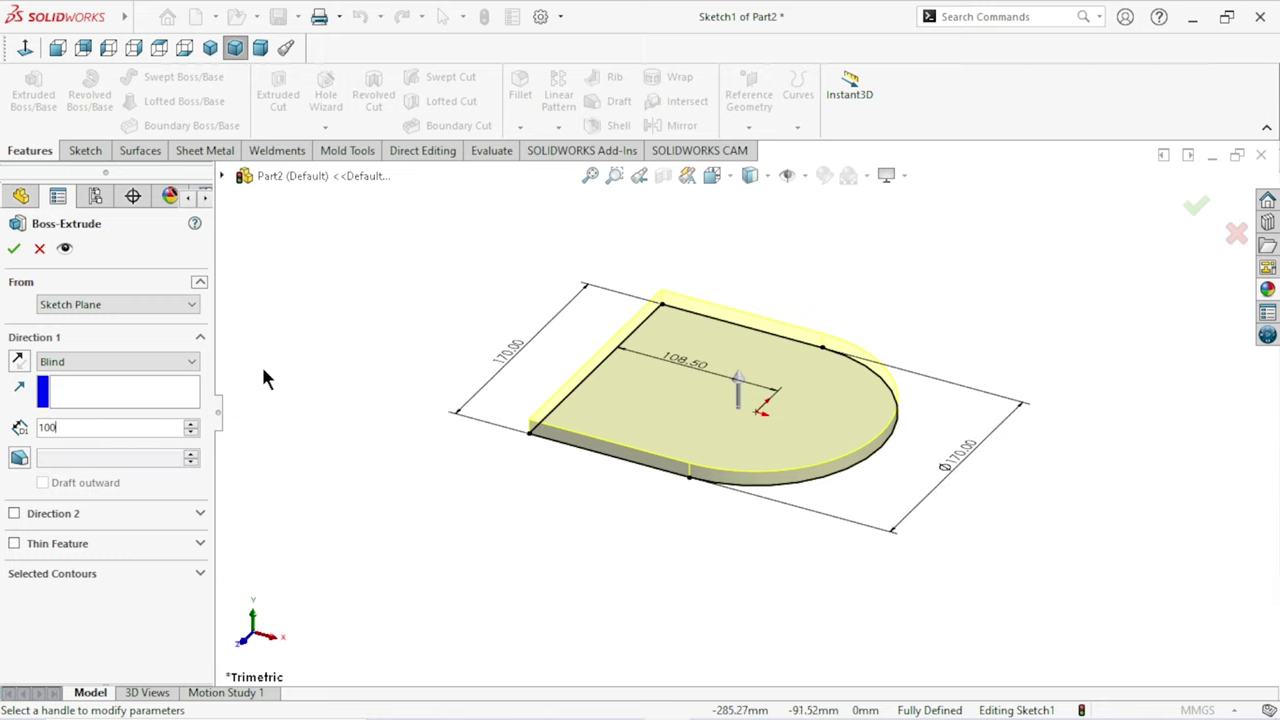
key(Return)
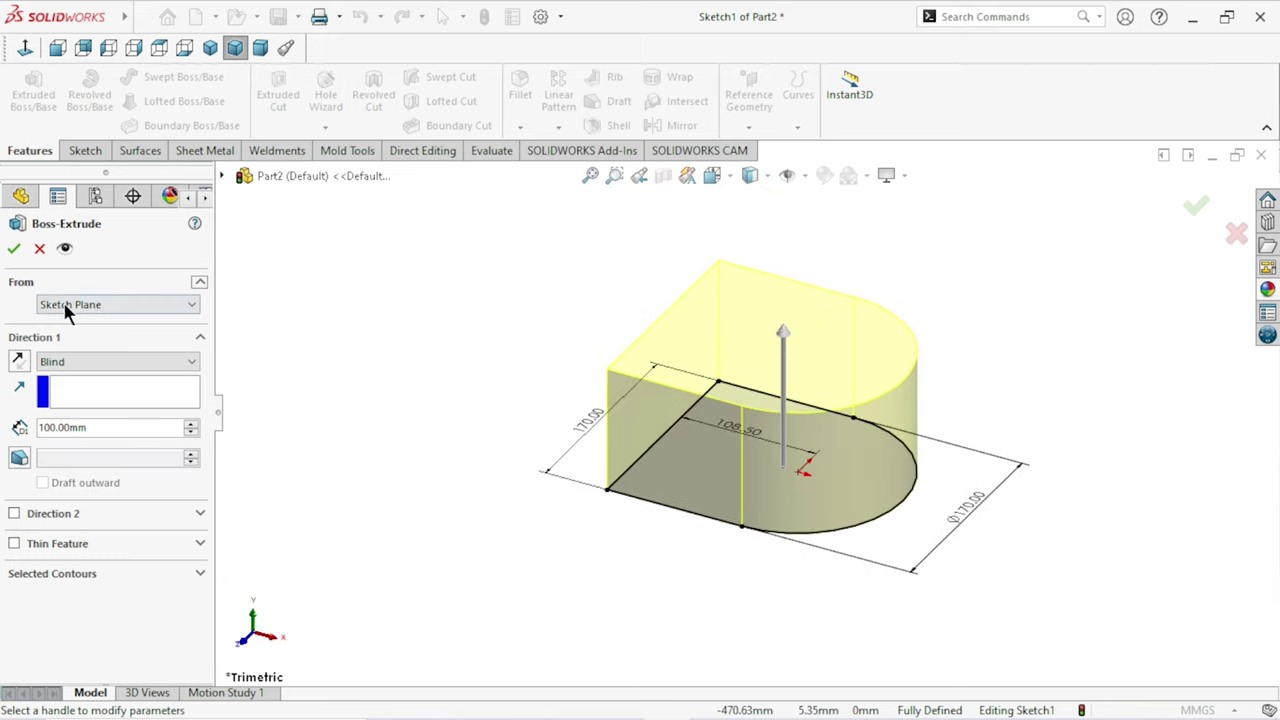
click(16, 250)
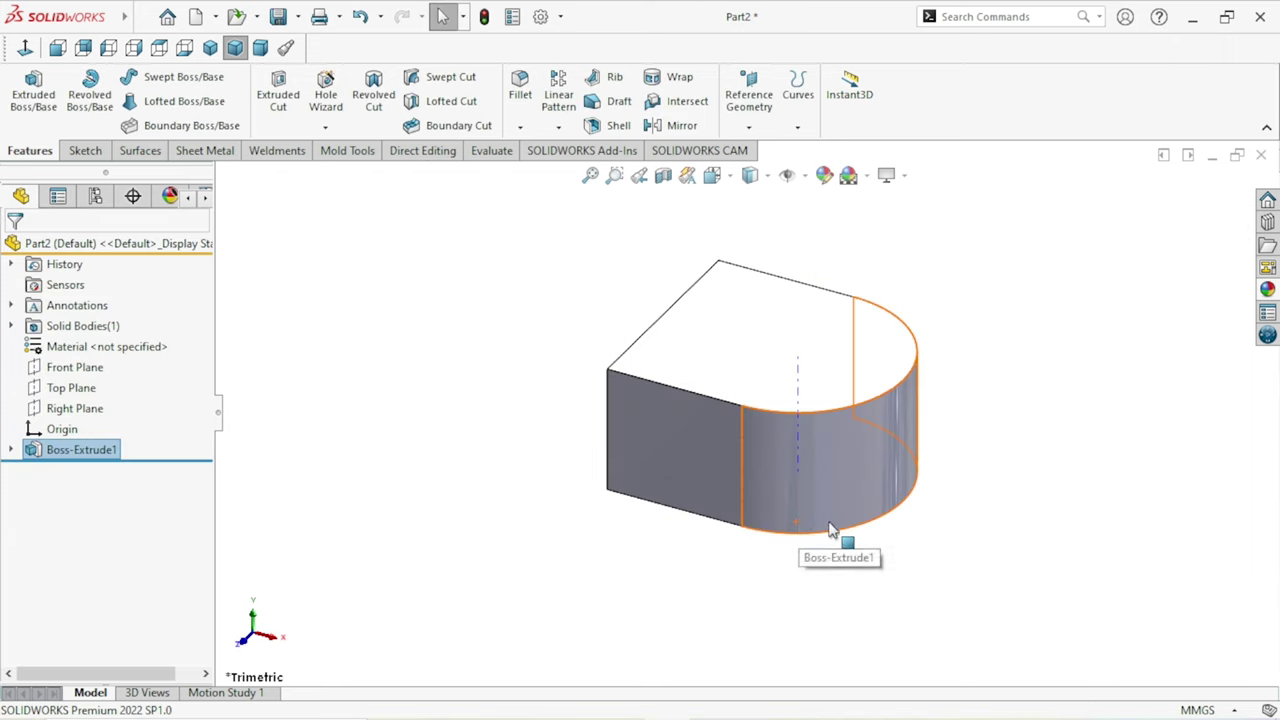
mouse_move(828, 537)
middle_down()
mouse_move(1026, 397)
mouse_move(788, 472)
middle_up()
scroll(725, 405, down, 2)
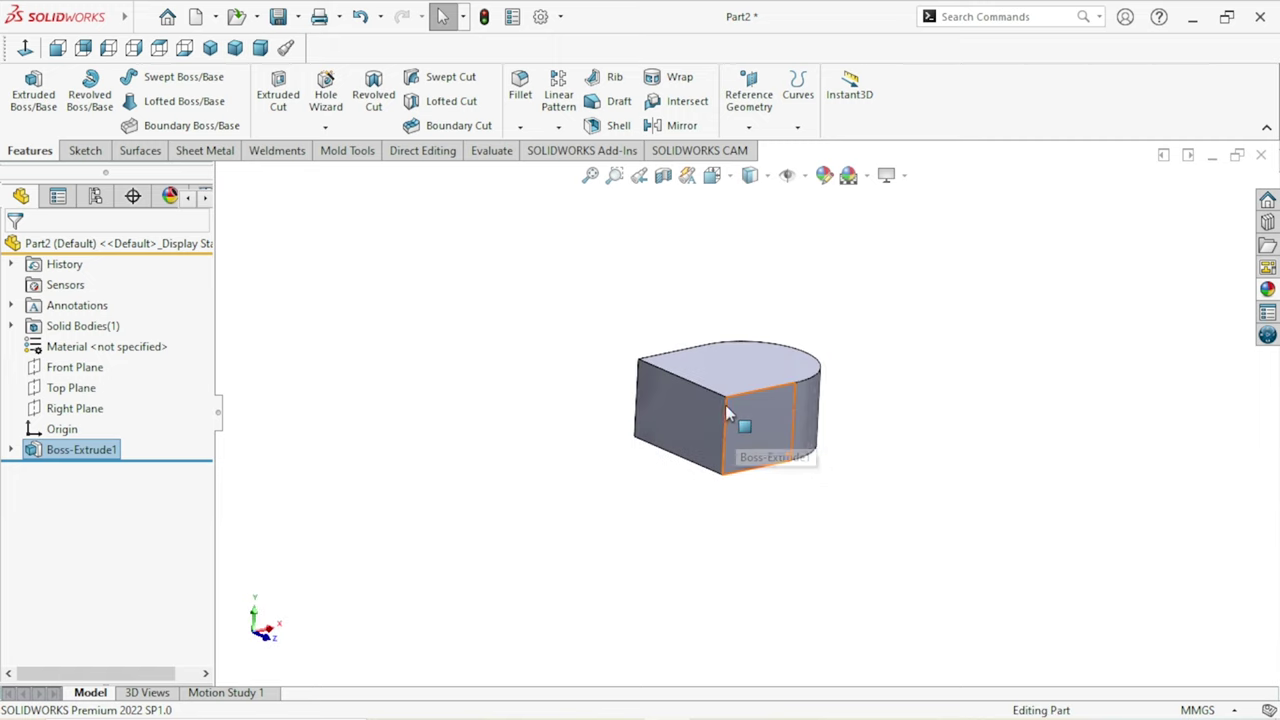
scroll(725, 405, up, 2)
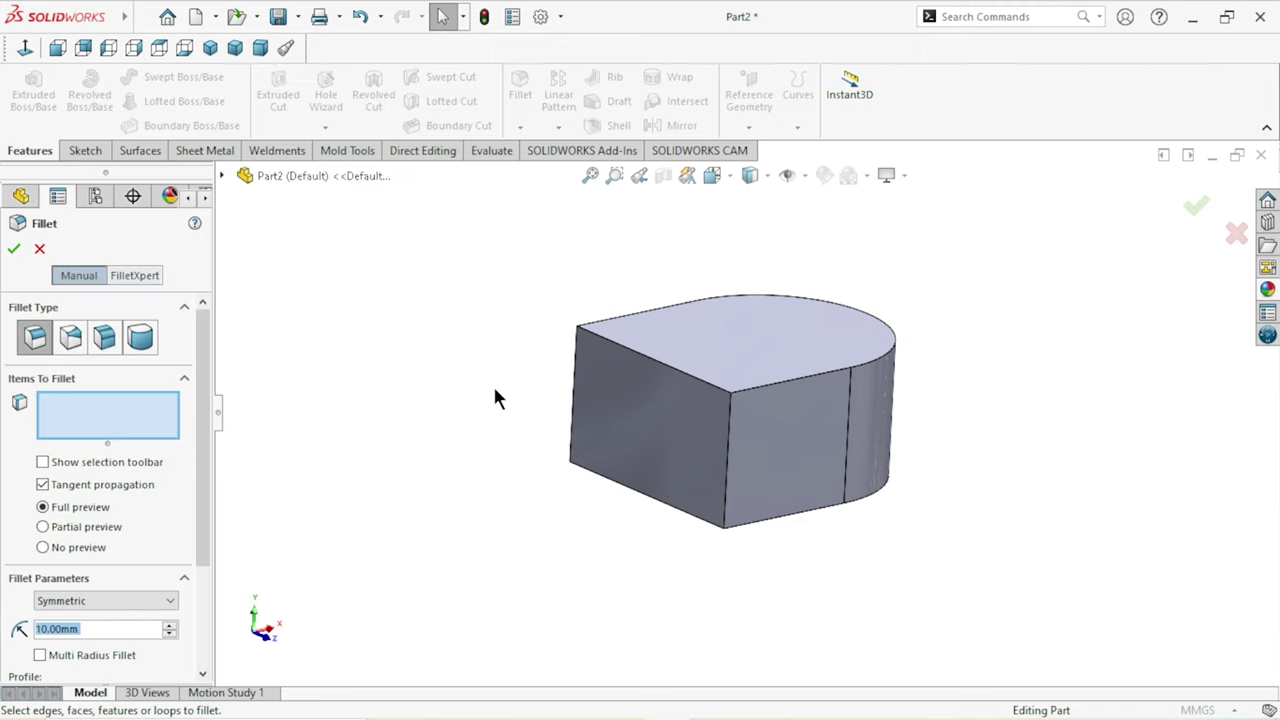
Fillet the top and bottom edges of the flat side with a 20 mm radius.
scroll(197, 520, down, 3)
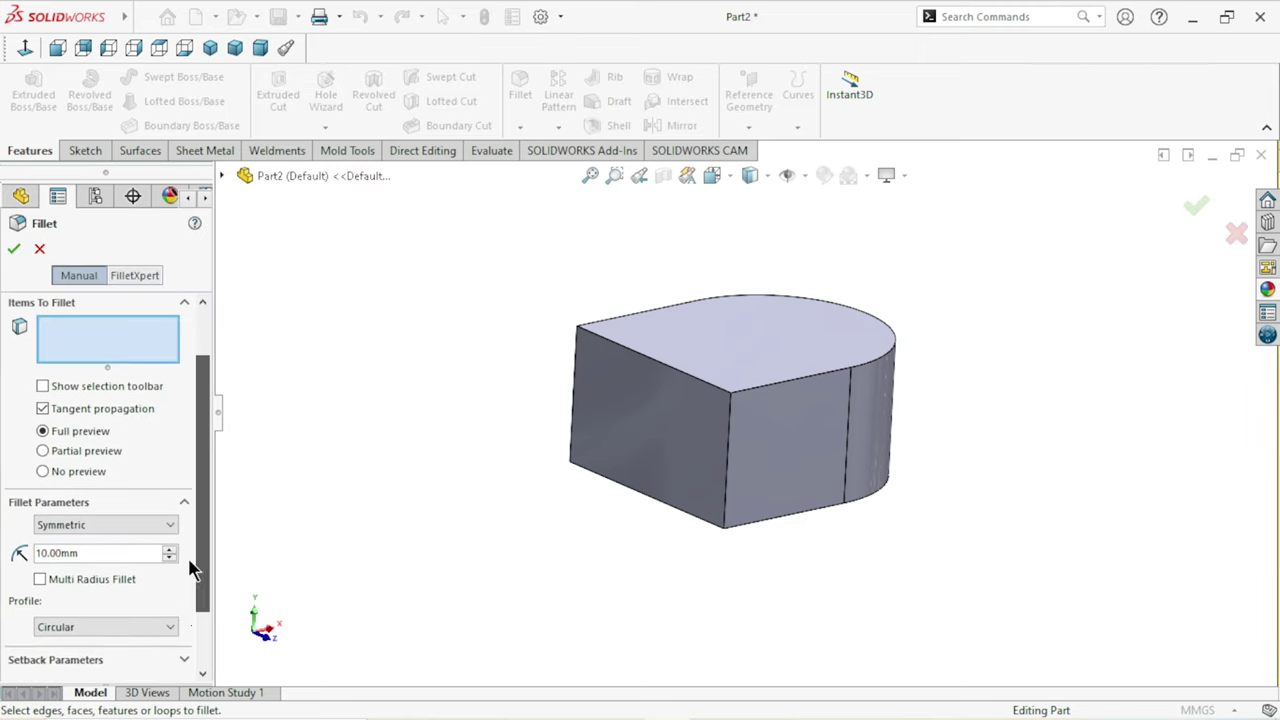
click(103, 527)
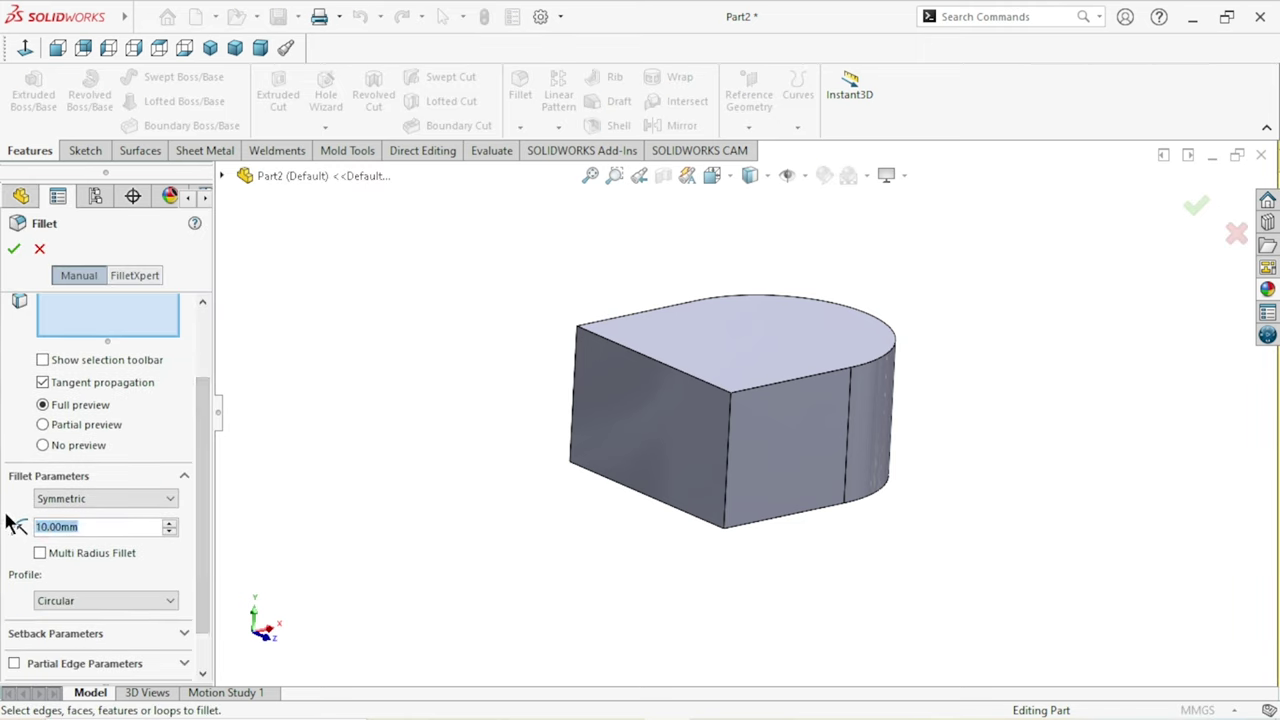
text(20)
key(Return)
click(660, 370)
mouse_move(607, 518)
middle_down()
mouse_move(615, 400)
mouse_move(633, 447)
middle_up()
click(643, 444)
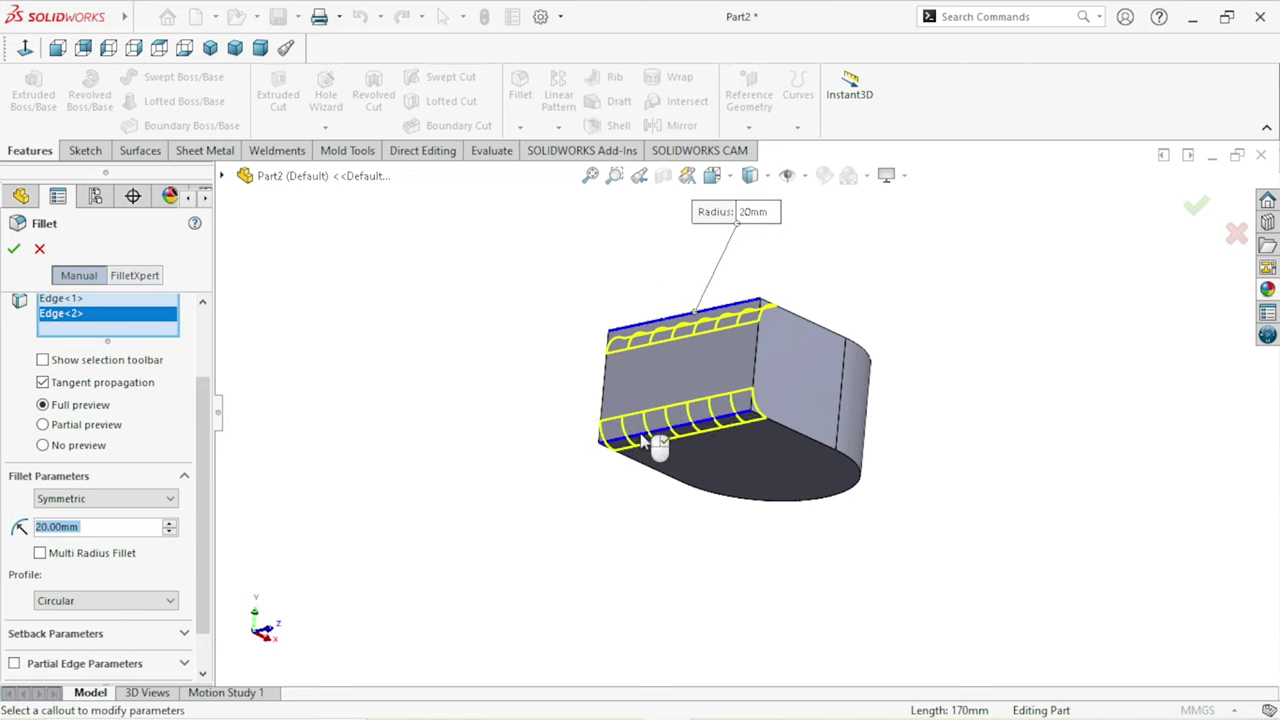
click(13, 250)
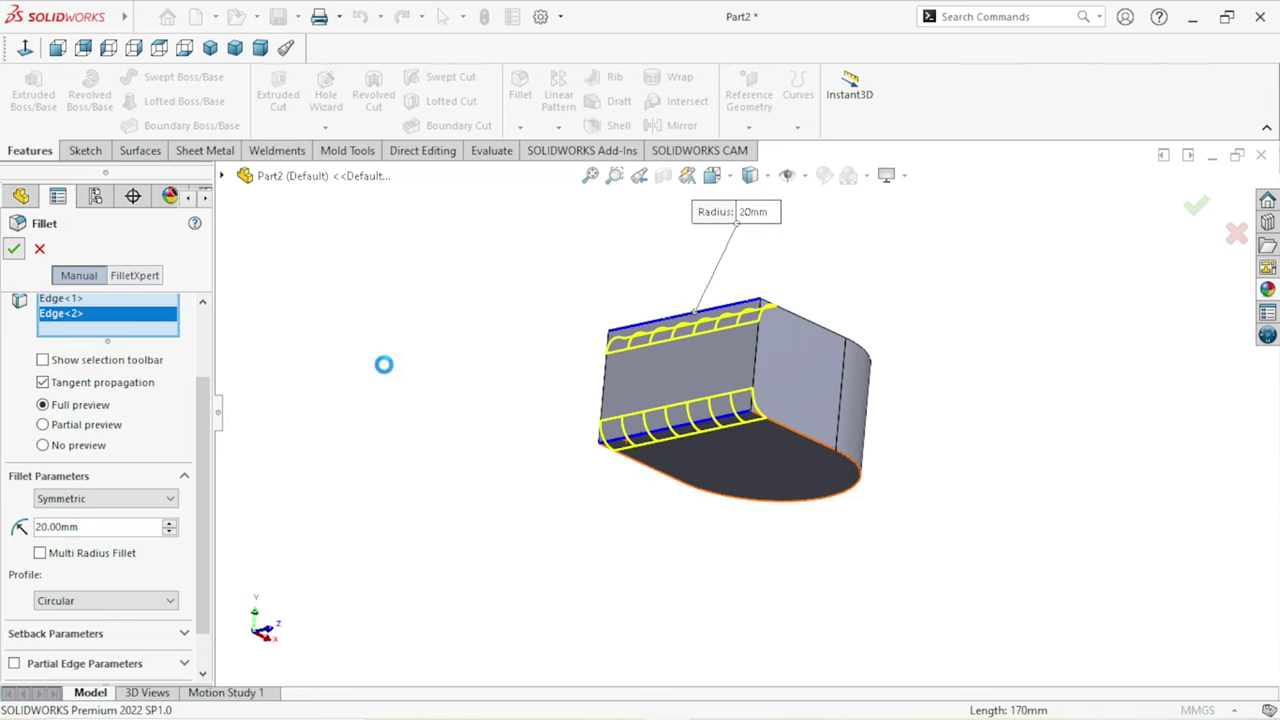
middle_drag(507, 330, 476, 483)
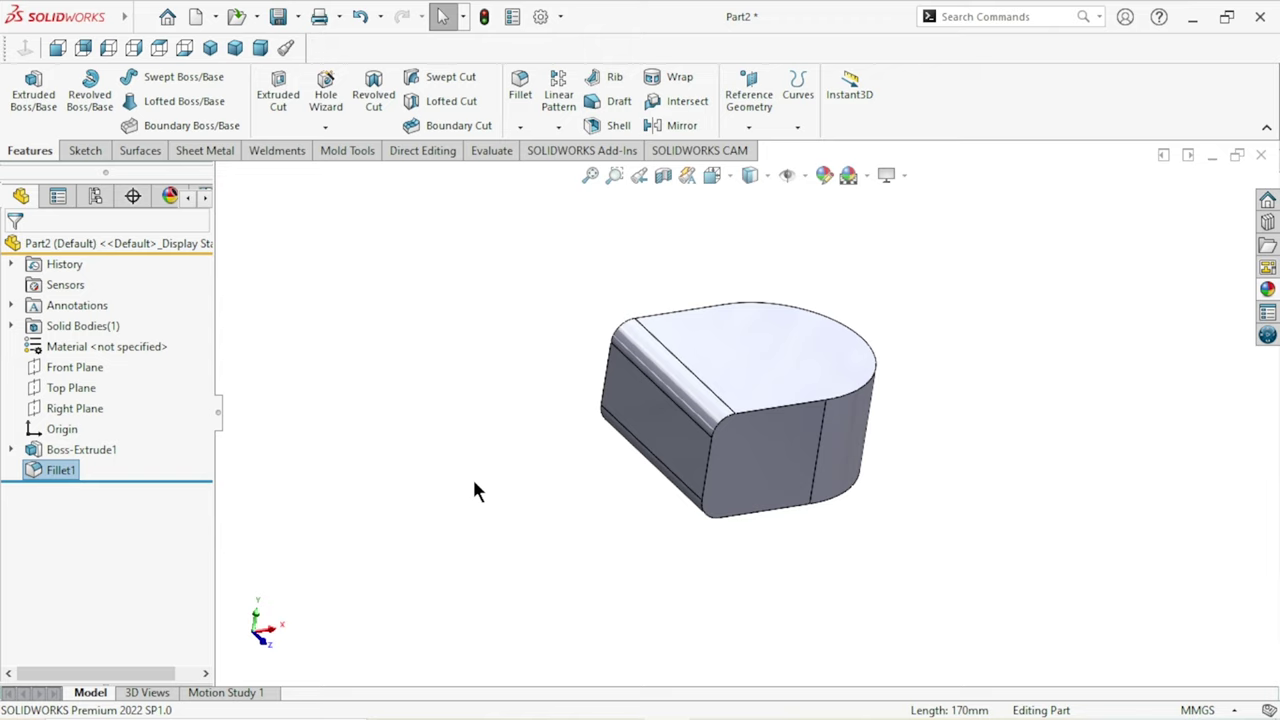
scroll(738, 512, up, 2)
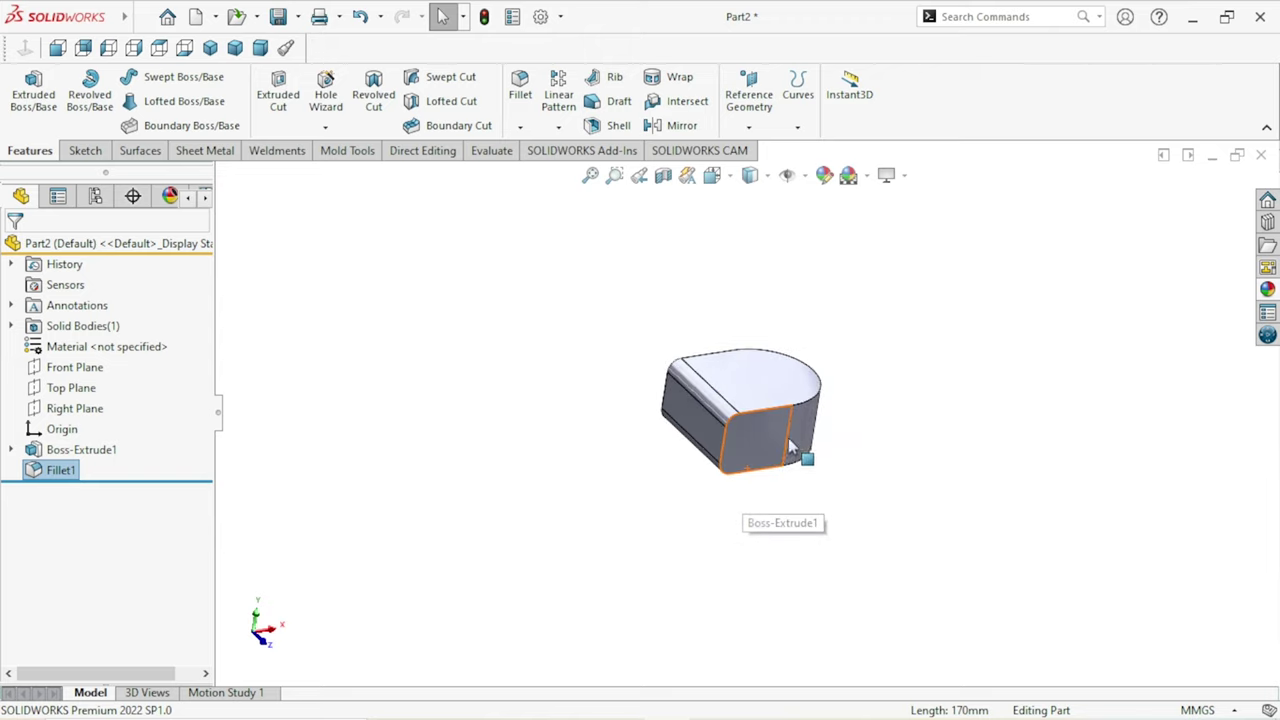
Start a sketch on the block's top face, viewed normal to it.
mouse_move(749, 522)
middle_down()
mouse_move(943, 423)
mouse_move(617, 400)
middle_up()
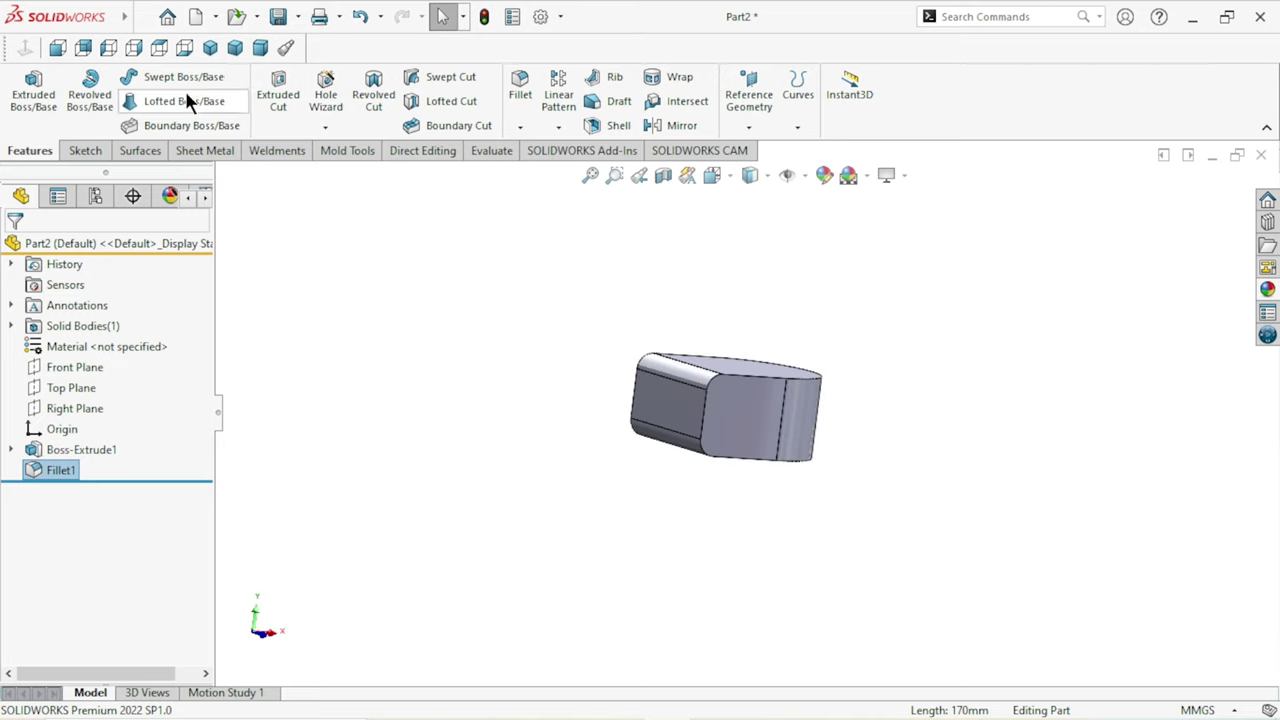
click(216, 49)
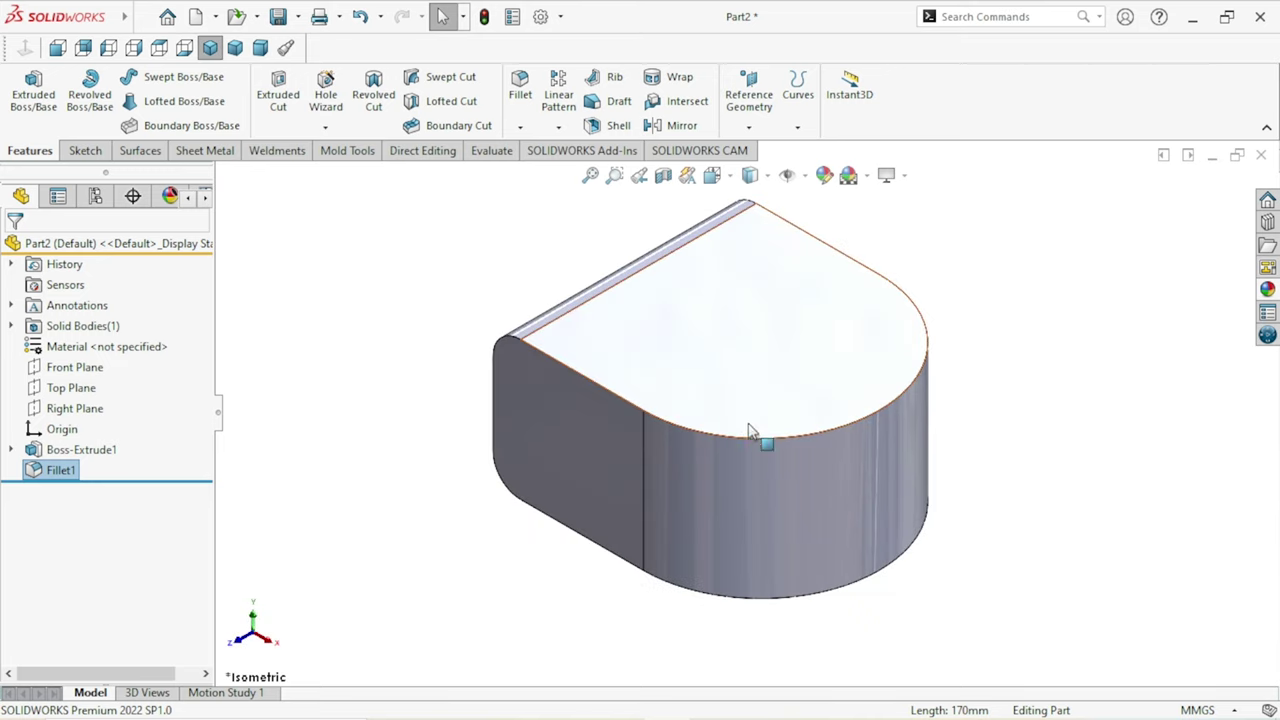
click(950, 447)
click(790, 381)
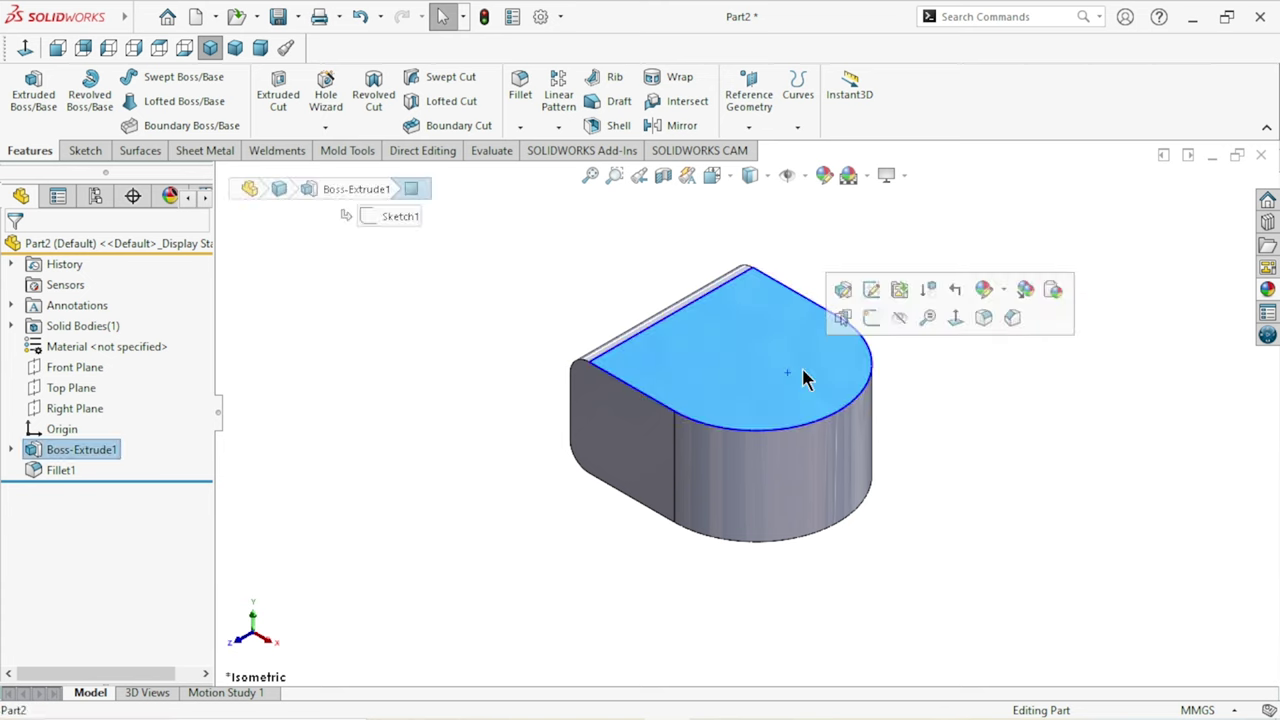
click(864, 326)
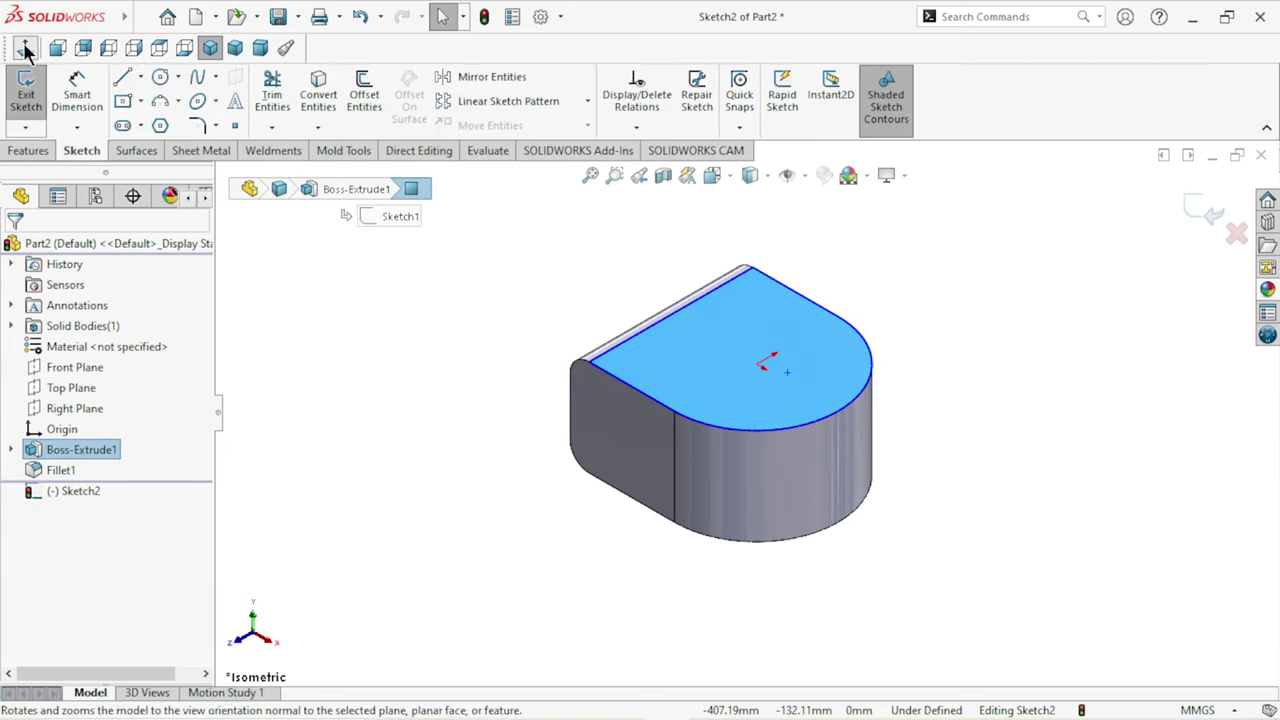
click(25, 48)
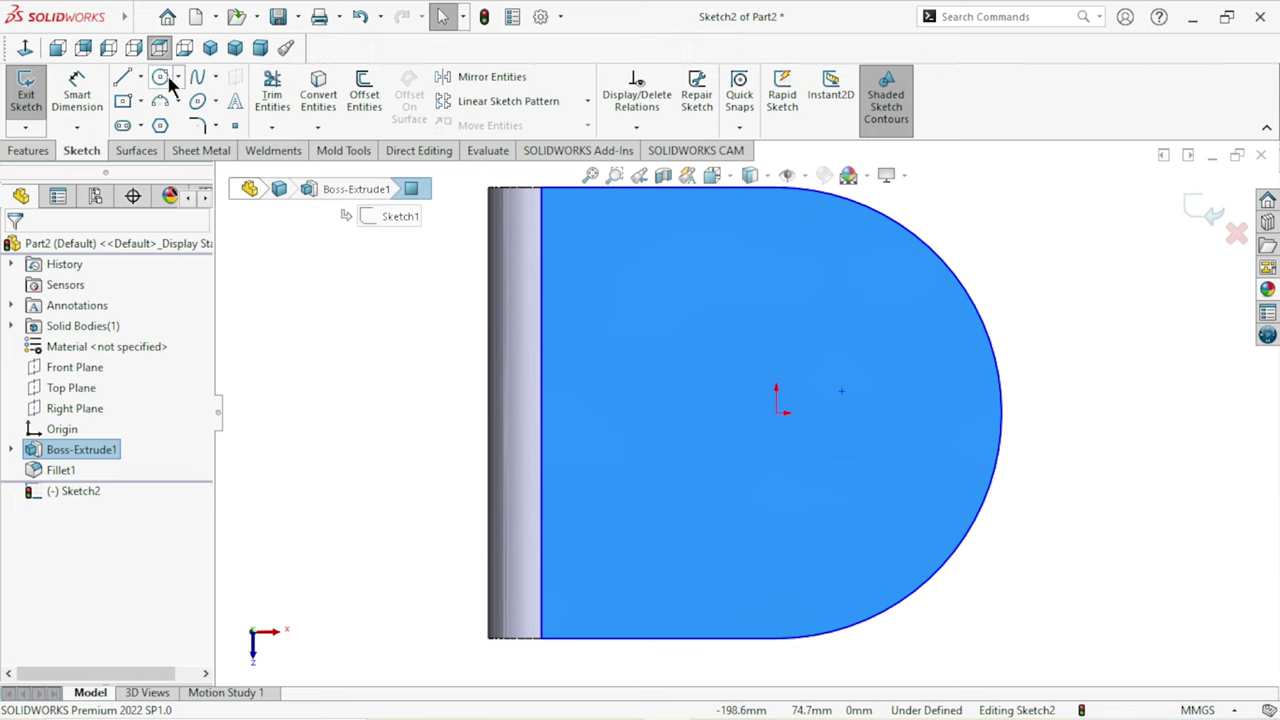
Draw an outer and a smaller inner circle, both centred on the origin.
click(779, 410)
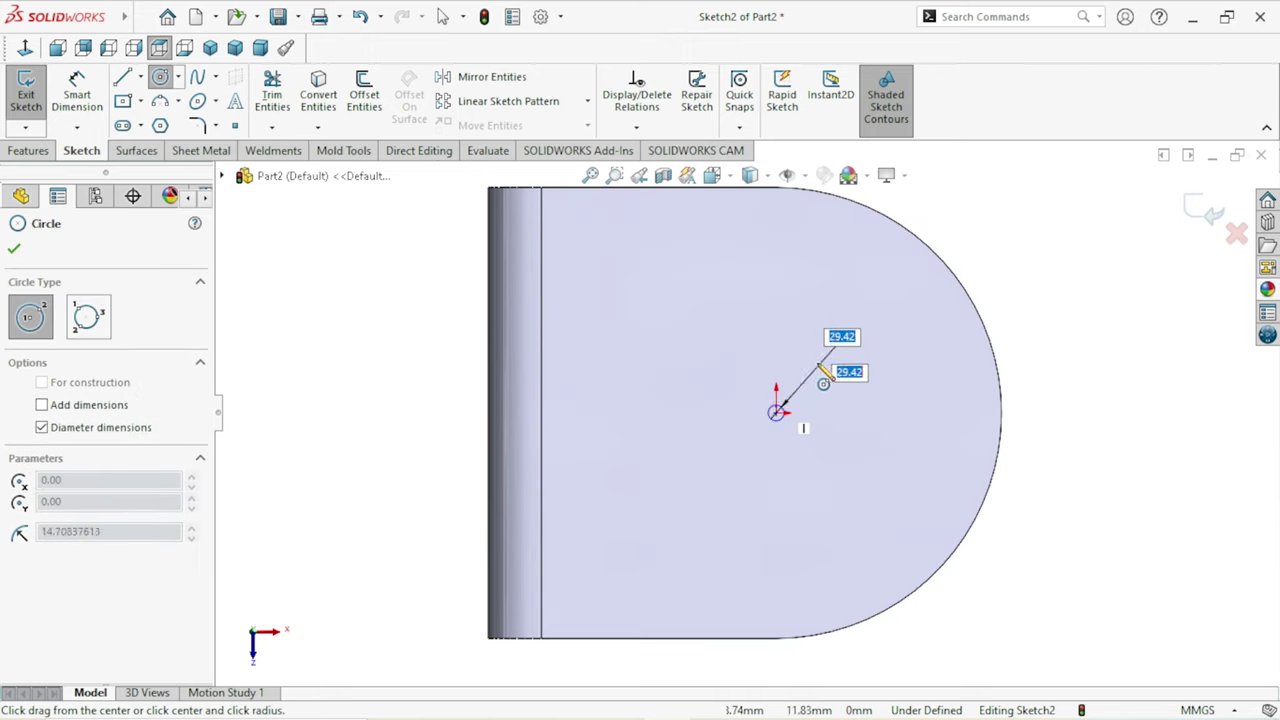
click(942, 298)
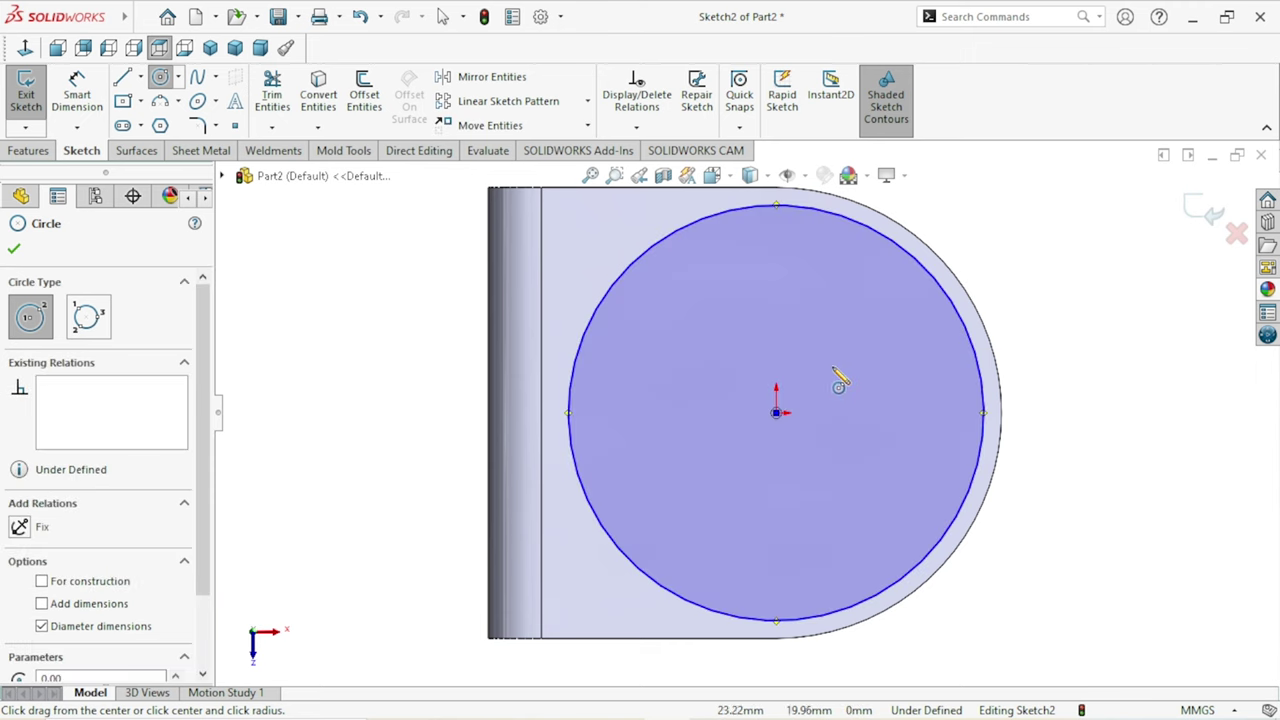
click(777, 413)
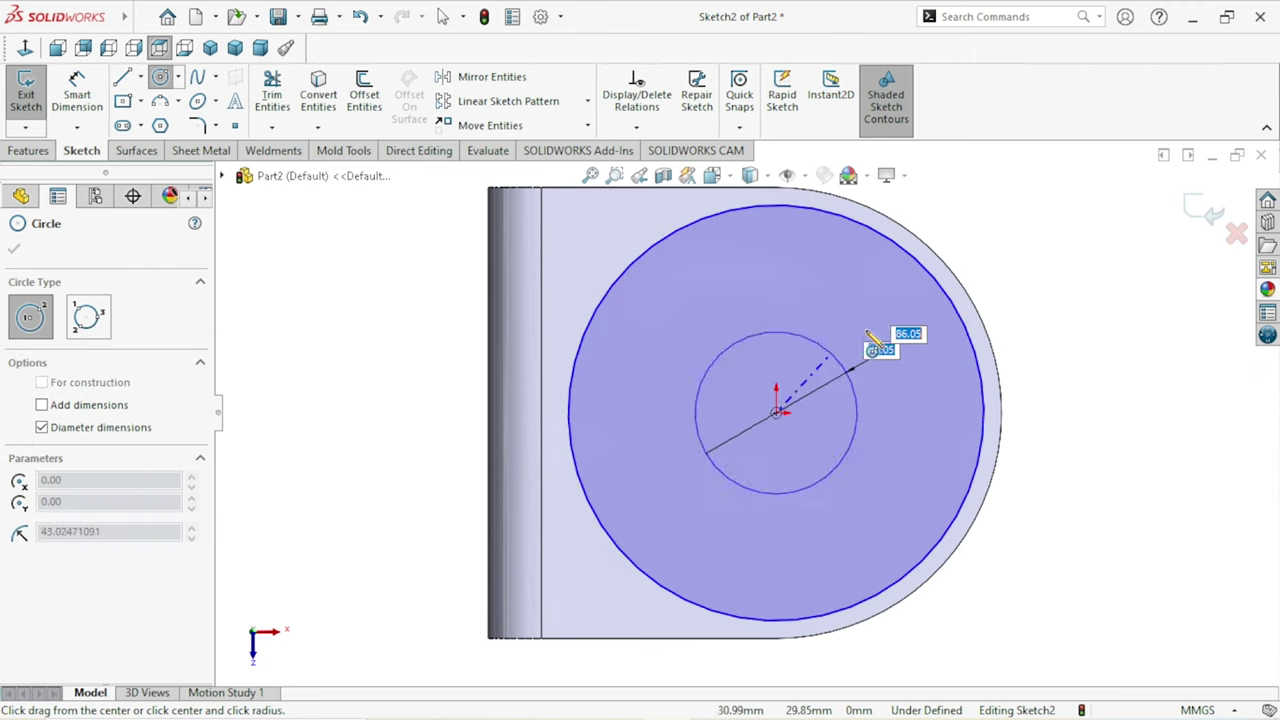
click(915, 304)
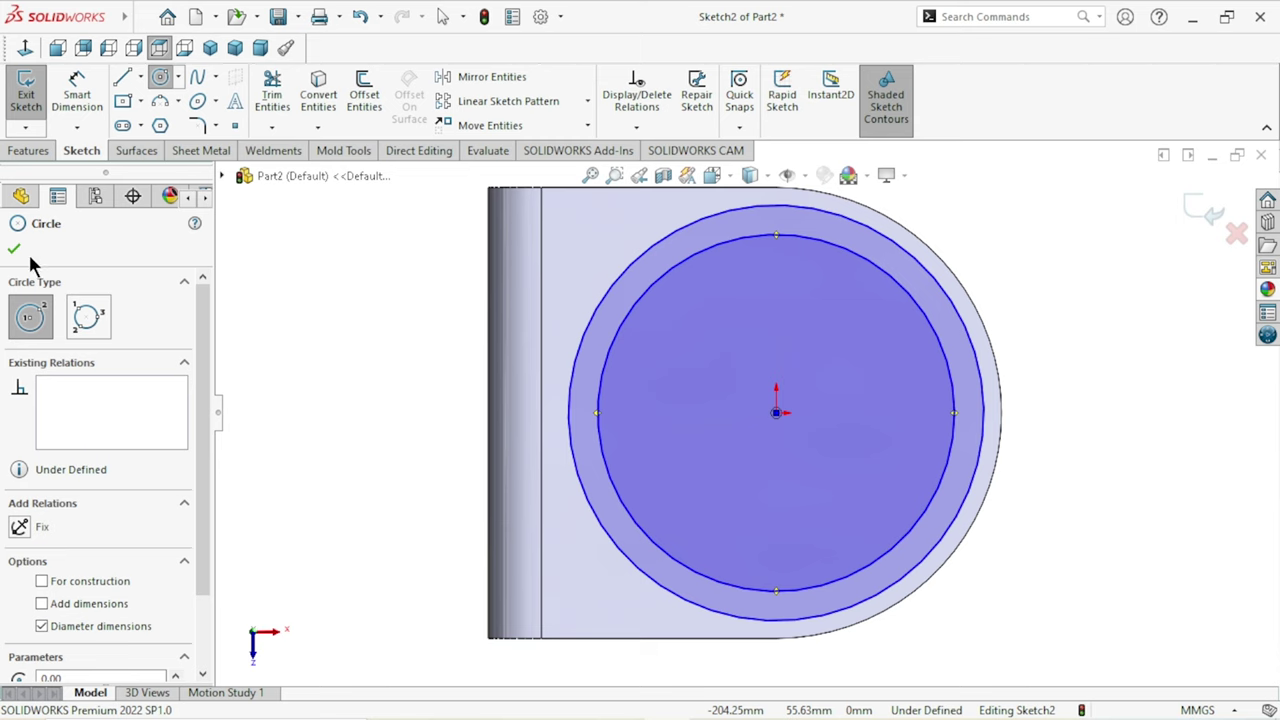
click(14, 250)
Dimension the outer circle Ø165 mm and the inner circle Ø140 mm.
click(77, 95)
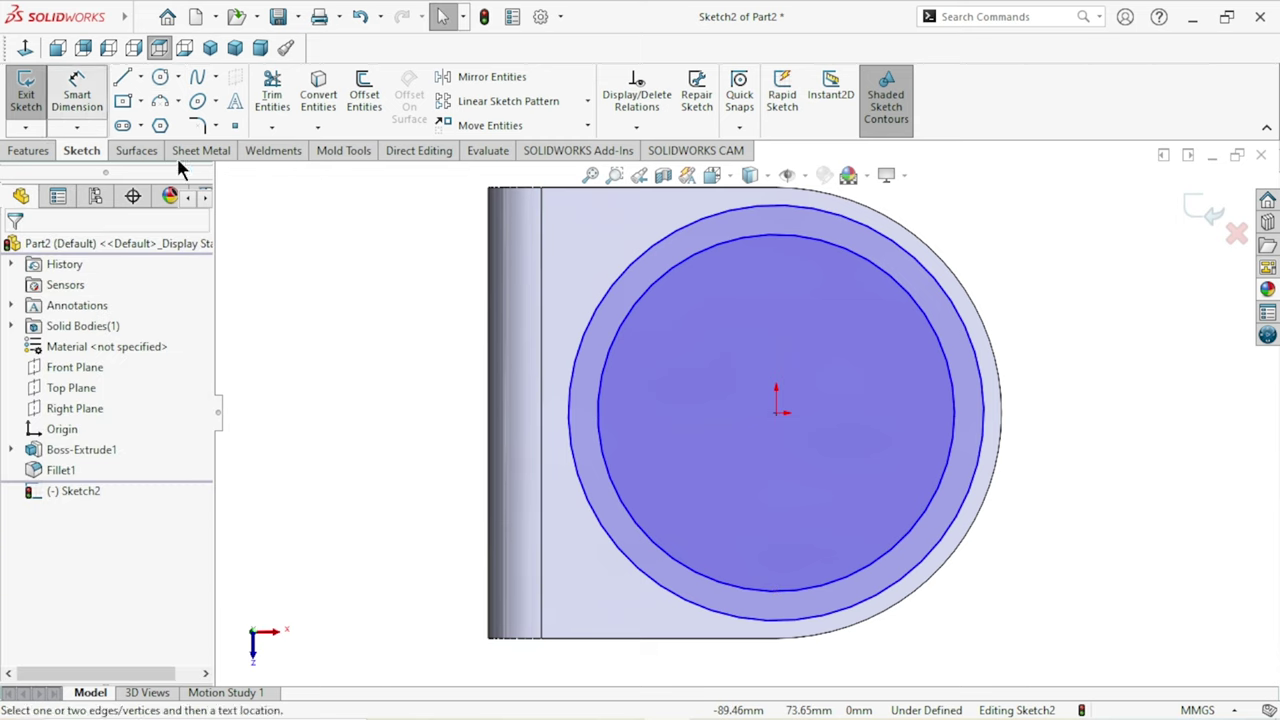
click(990, 367)
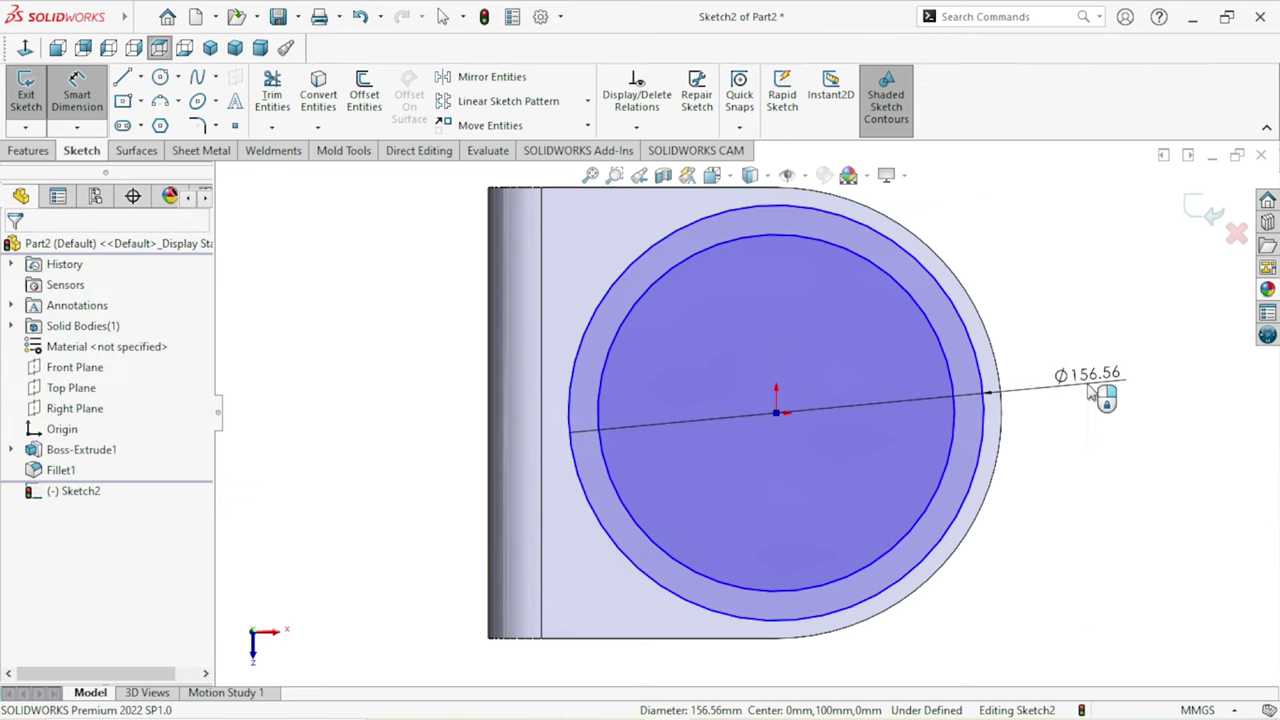
click(1088, 392)
text(165)
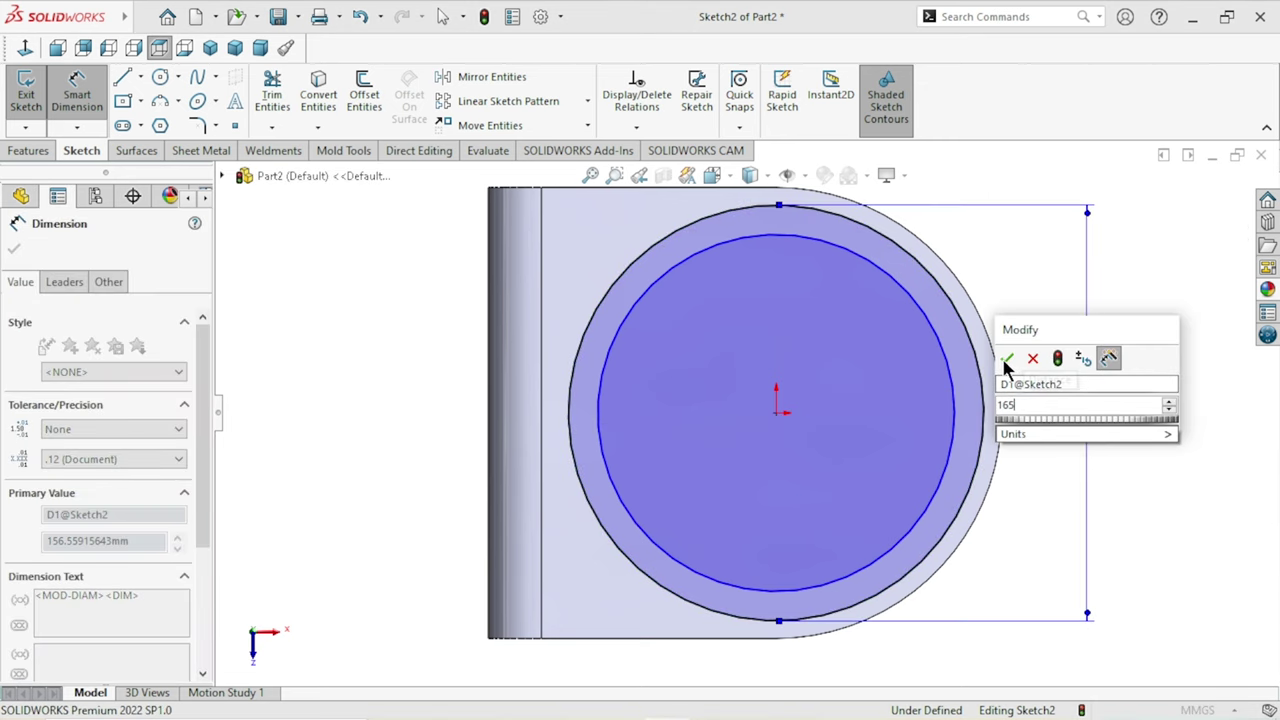
click(1005, 359)
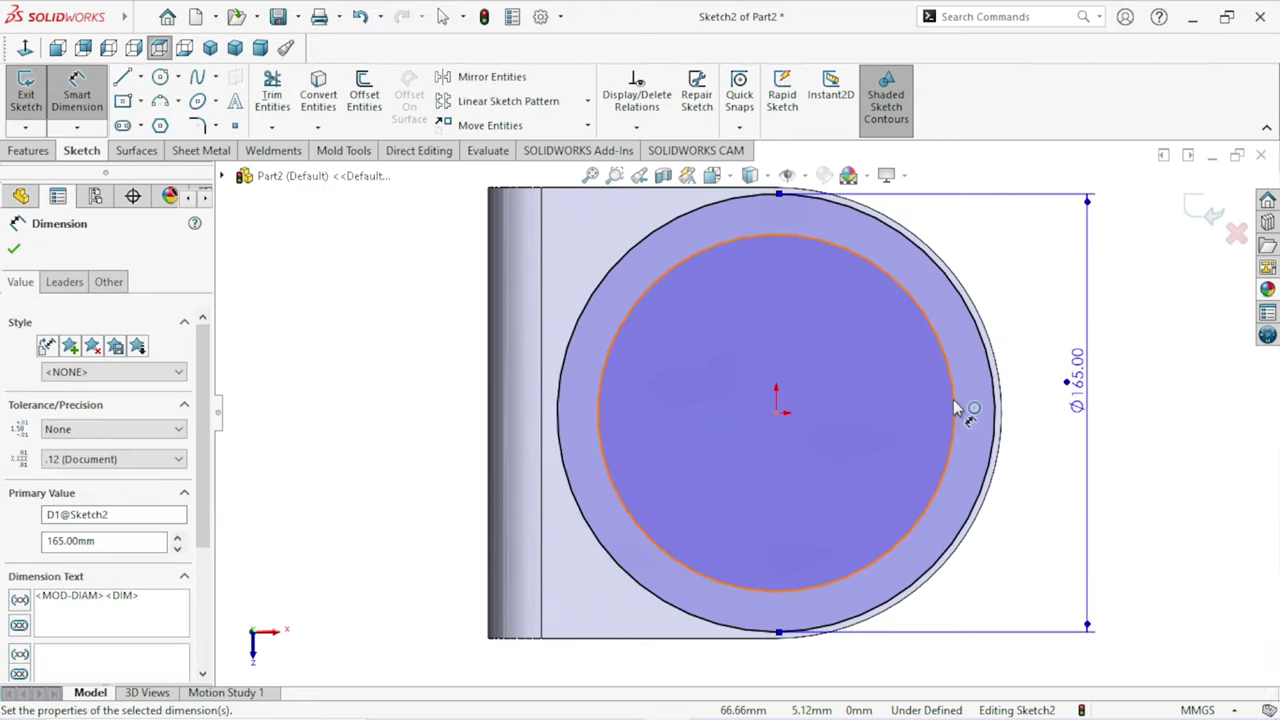
click(955, 408)
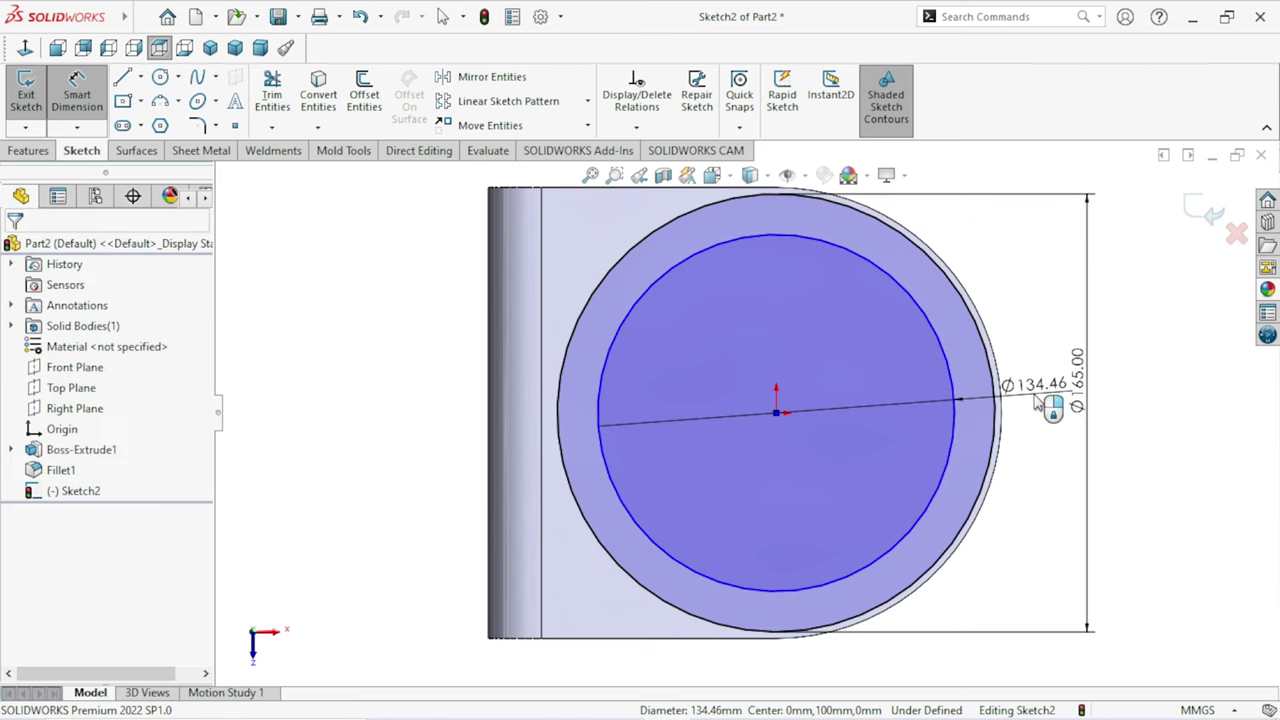
click(1037, 398)
text(140)
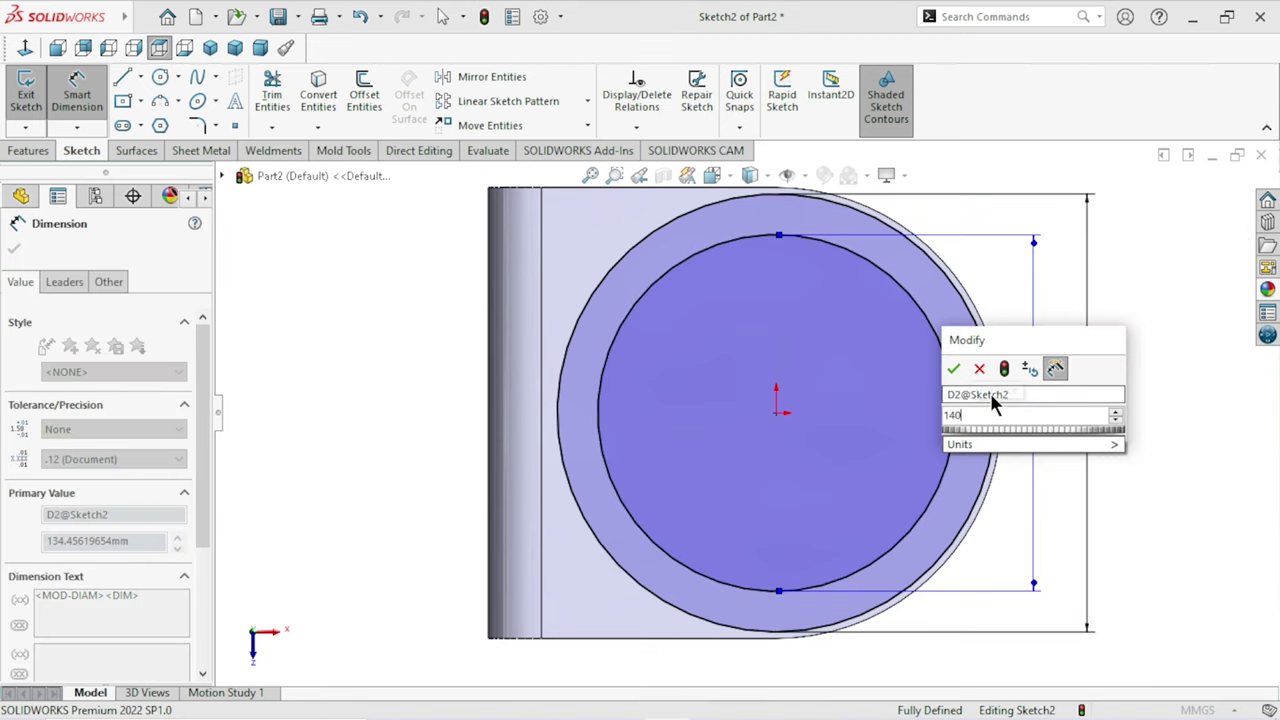
click(954, 371)
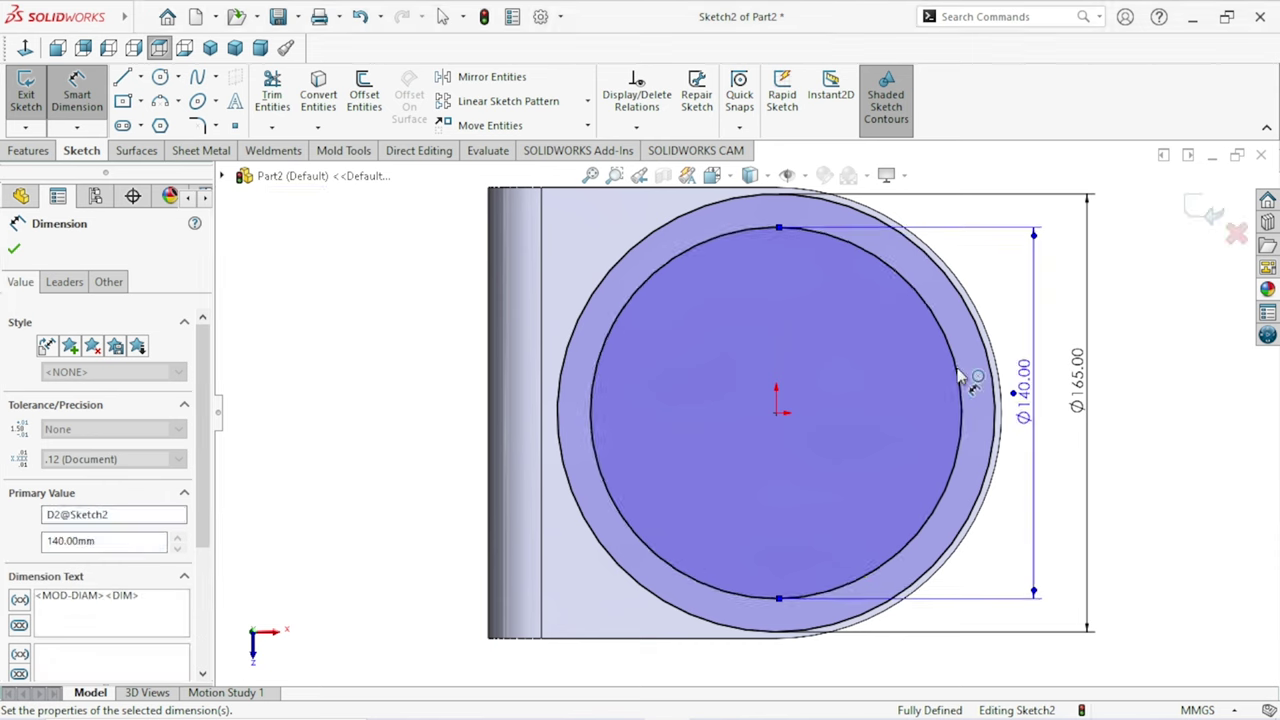
Reposition the Ø165 and Ø140 dimensions side by side and close the dimension tool.
mouse_move(850, 432)
middle_down()
mouse_move(943, 451)
mouse_move(974, 286)
mouse_move(940, 220)
mouse_move(915, 440)
middle_up()
scroll(915, 440, up, 2)
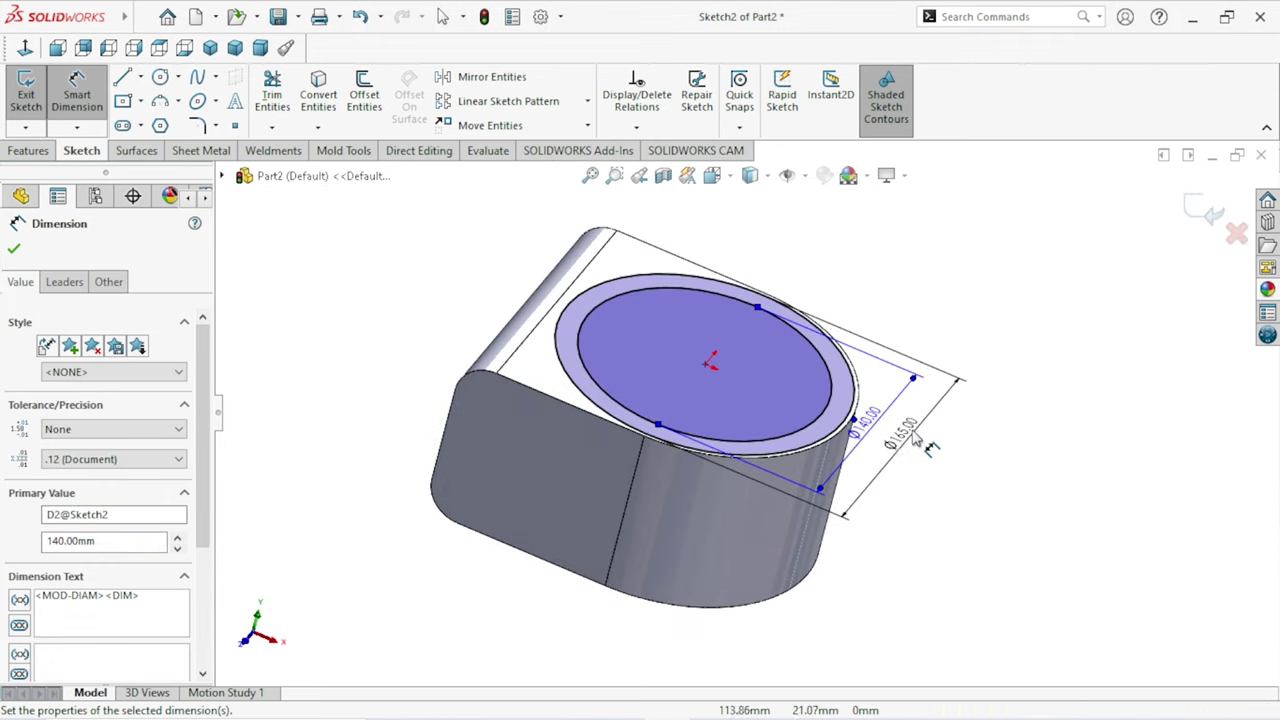
click(955, 465)
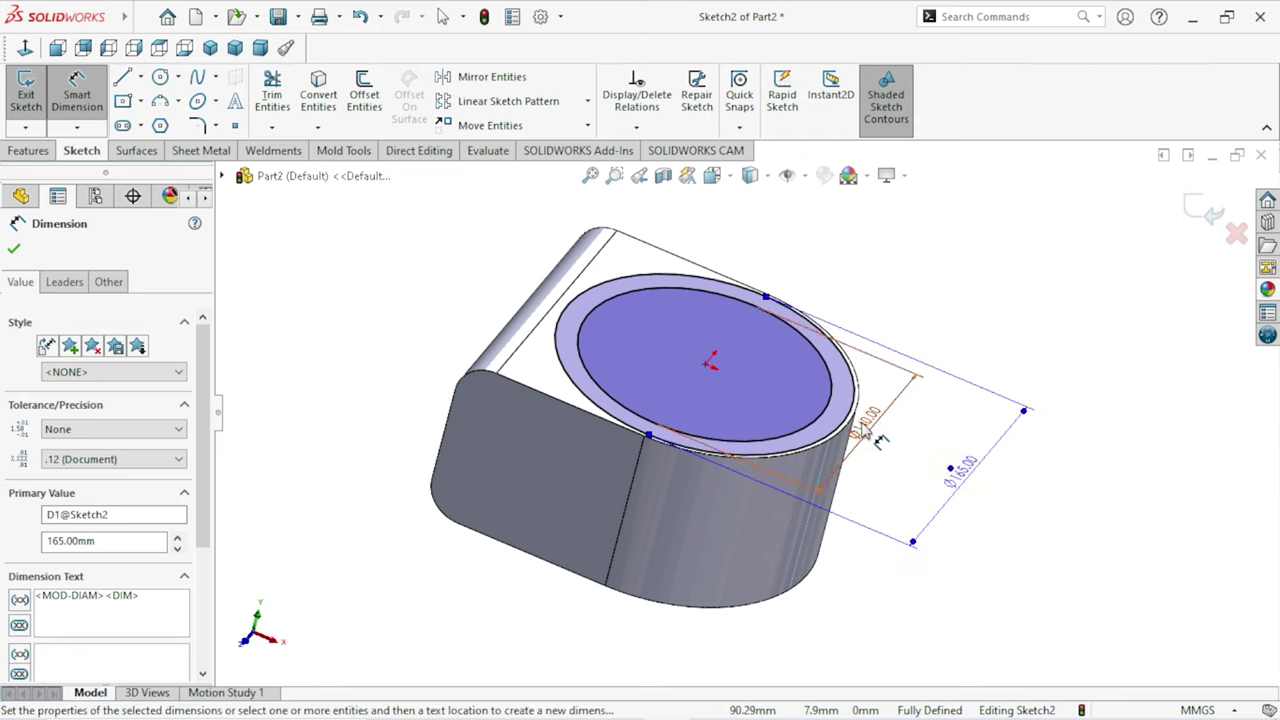
drag(866, 430, 884, 455)
click(918, 460)
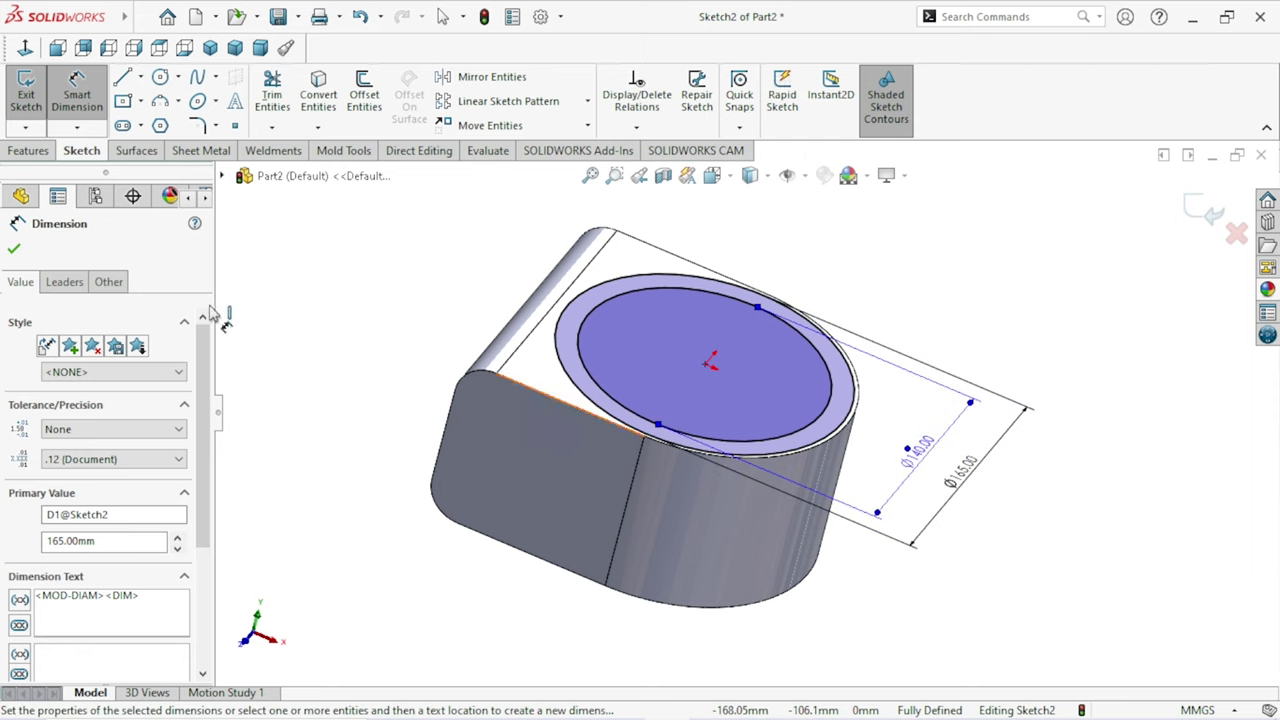
click(13, 248)
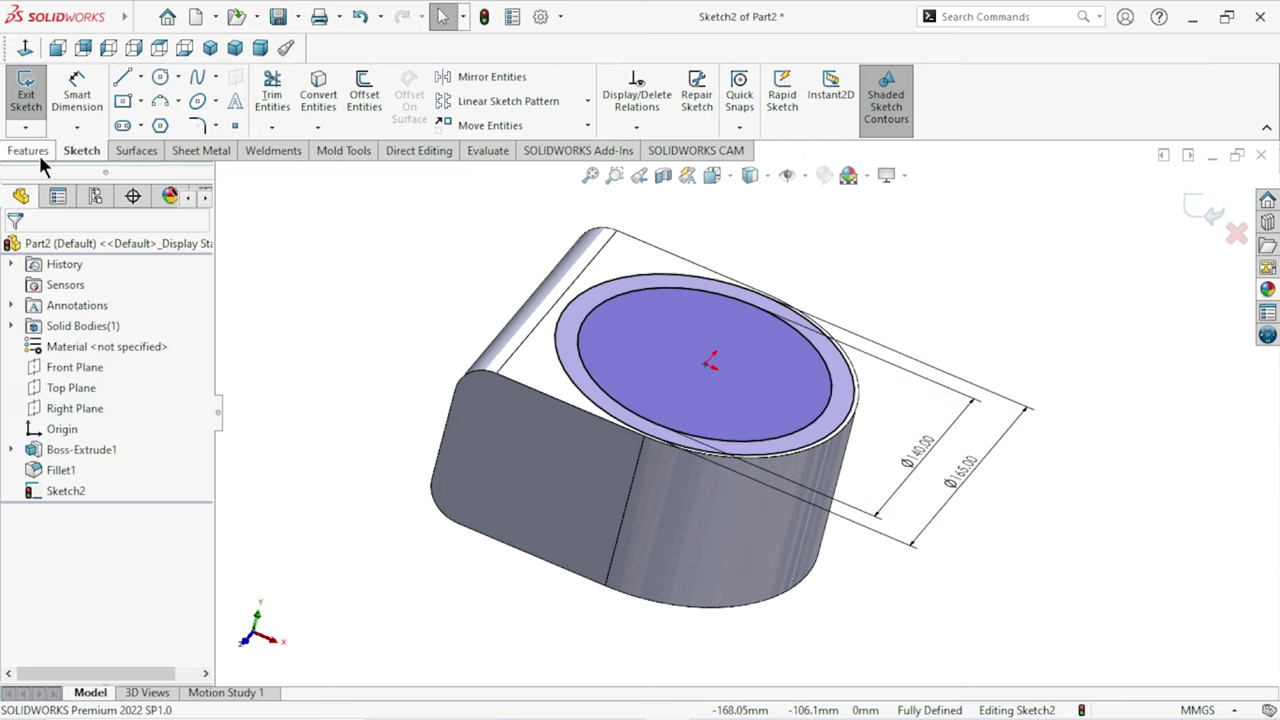
Extrude the ring between the Ø165 and Ø140 circles 75 mm upward.
click(38, 152)
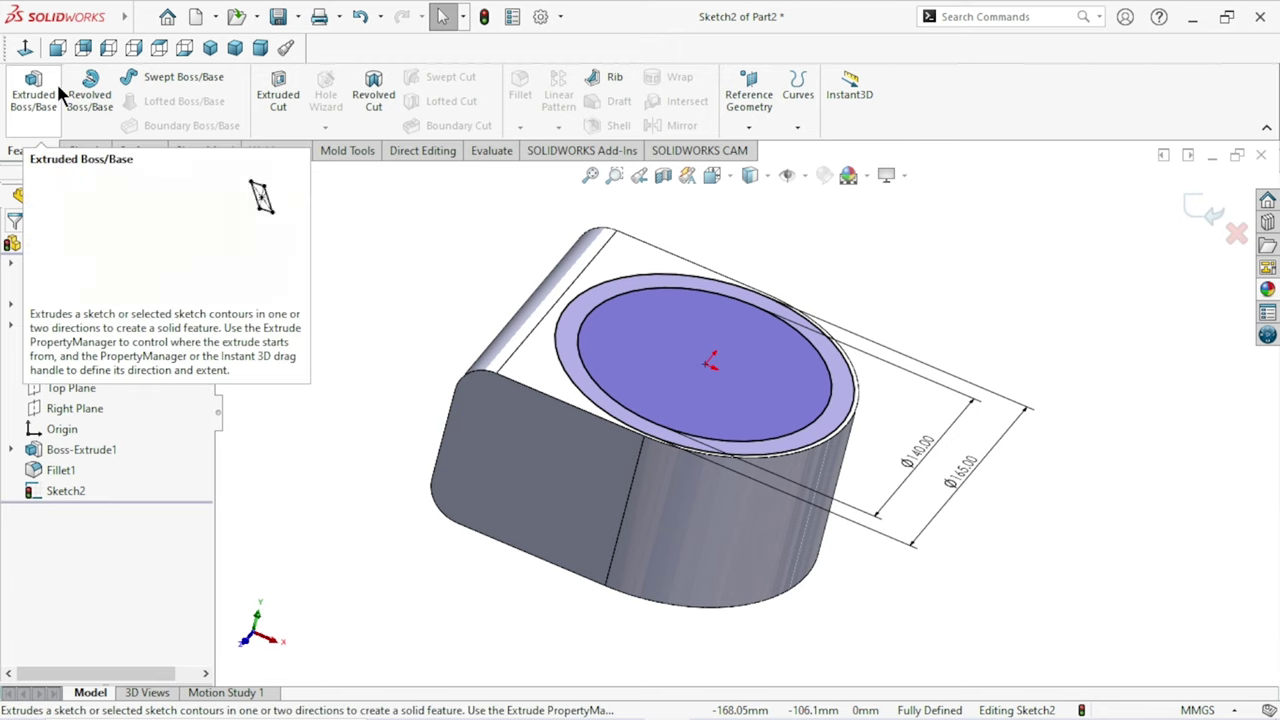
click(33, 95)
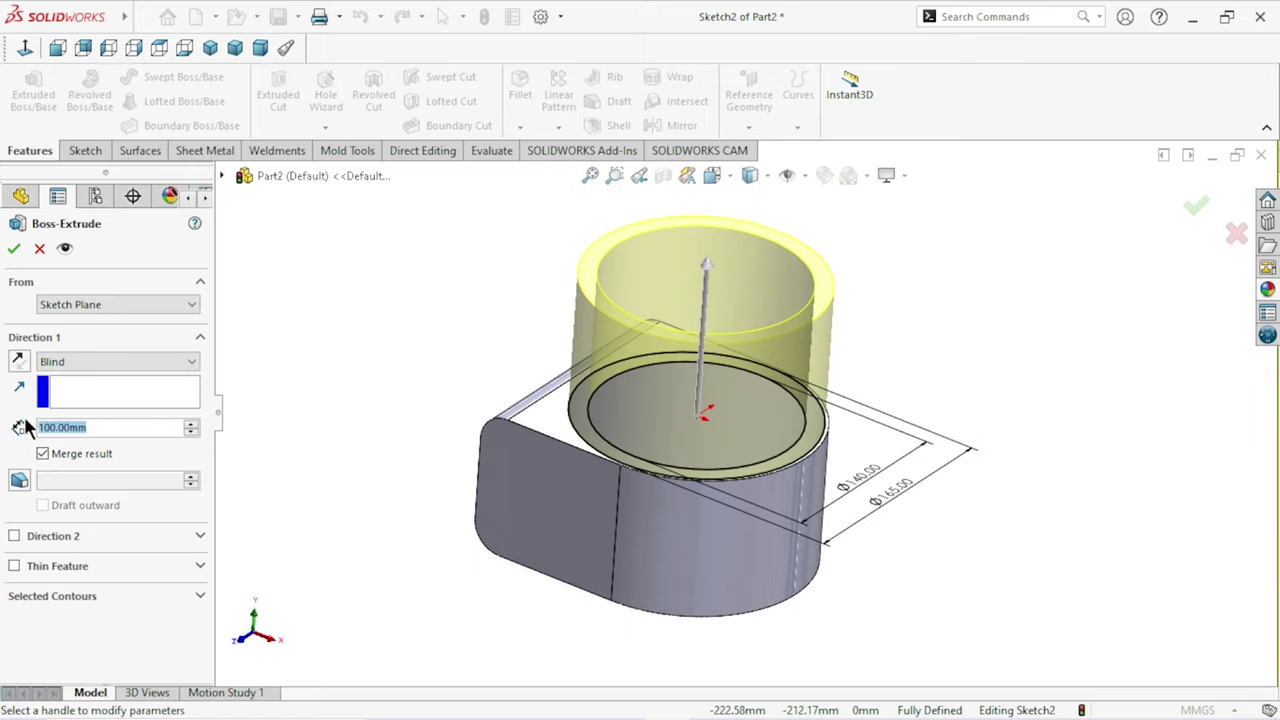
key(BackSpace)
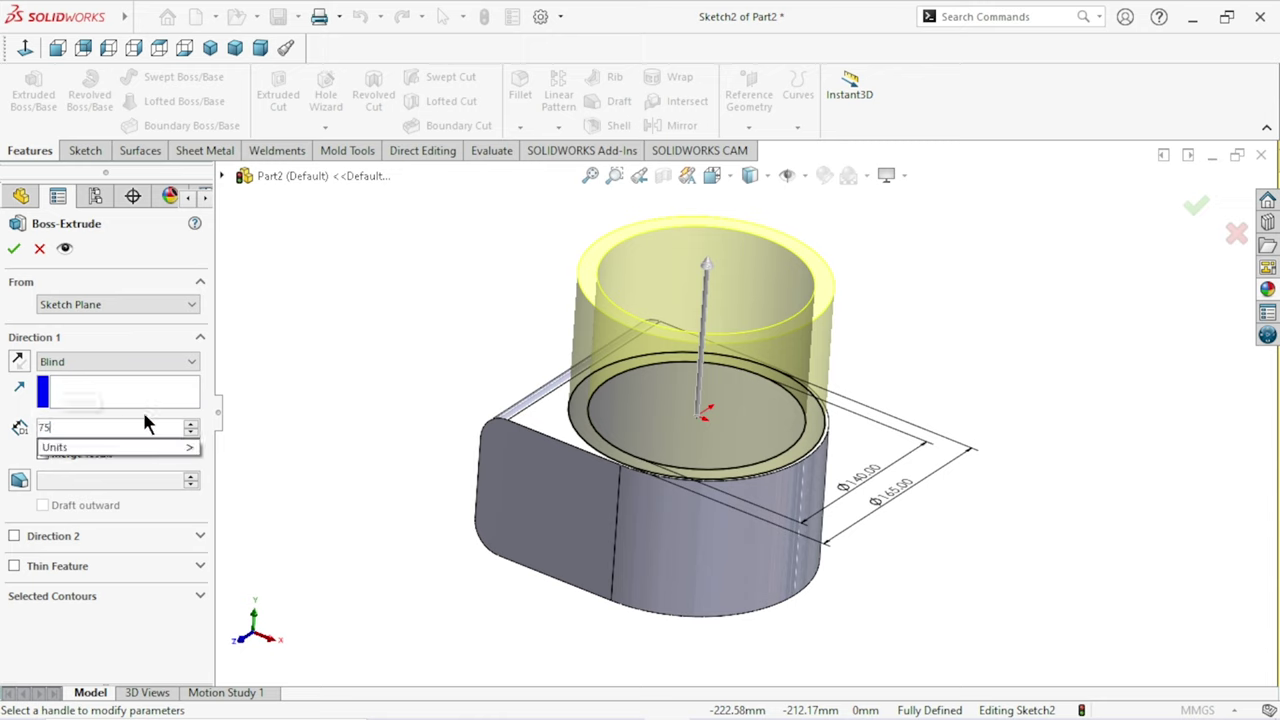
key(Return)
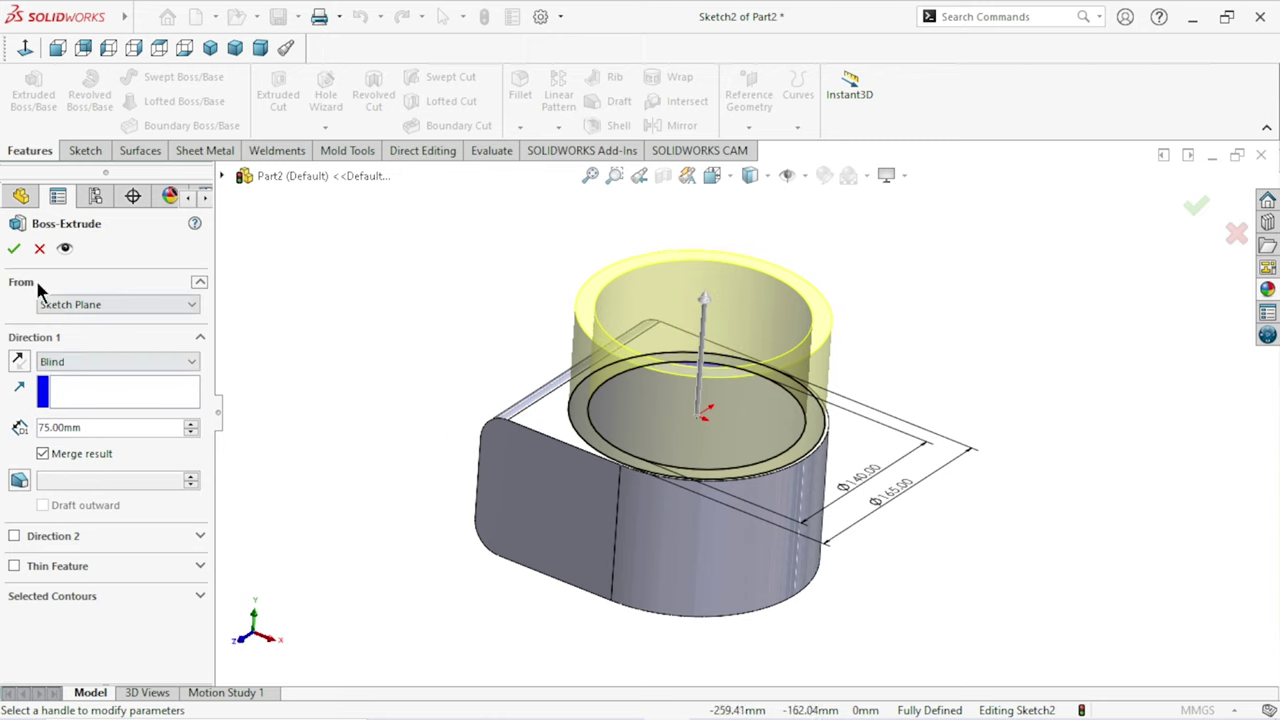
click(14, 250)
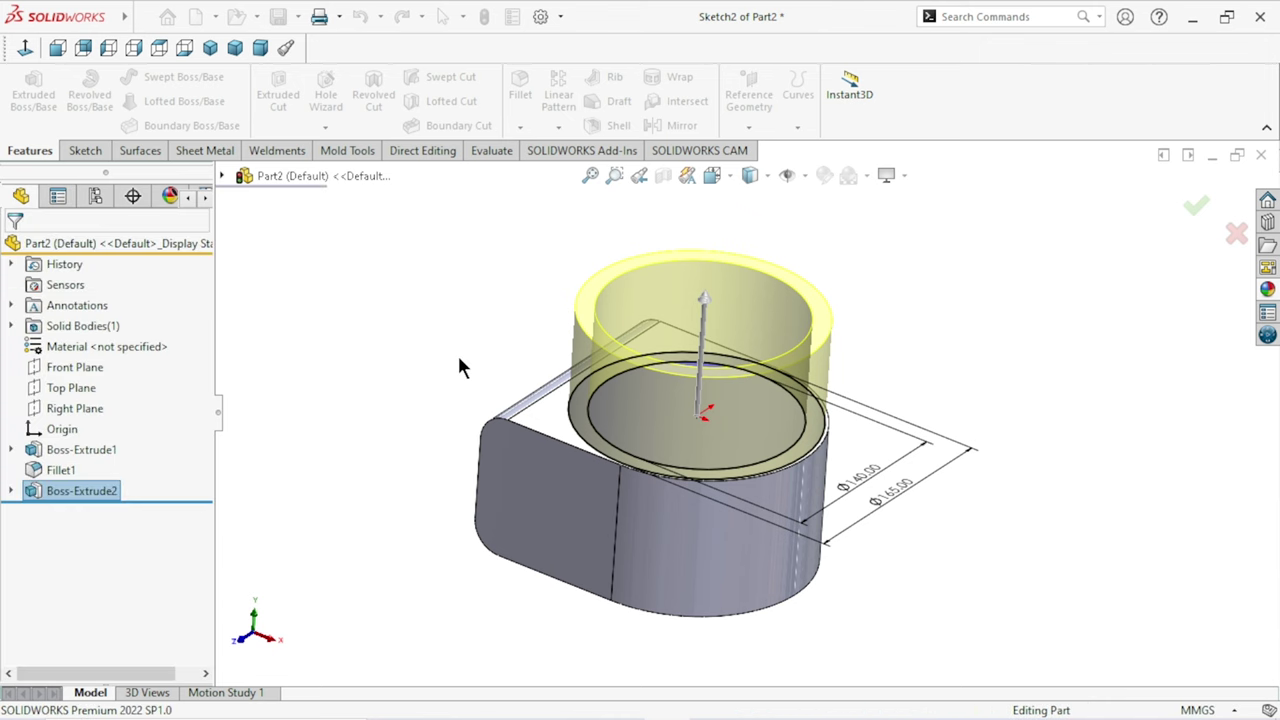
scroll(635, 423, up, 2)
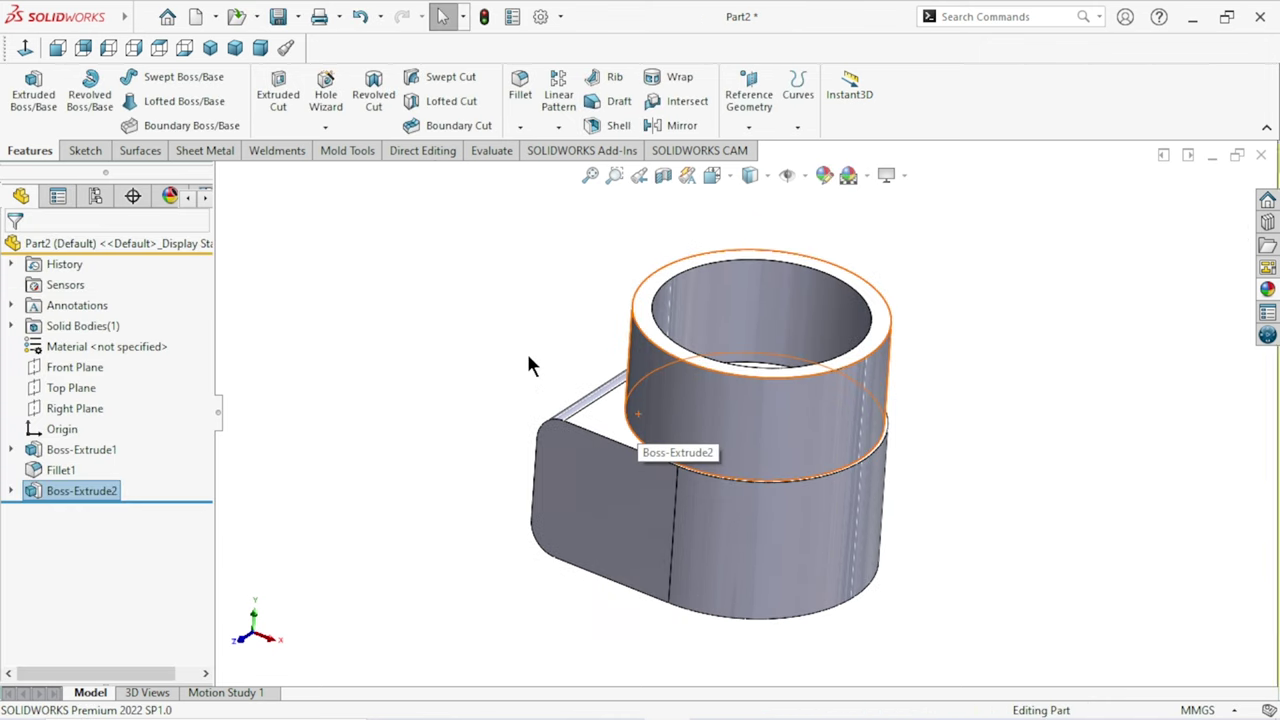
Open Sketch3 on the block's flat front face, viewed straight on and zoomed to fit.
mouse_move(551, 317)
middle_down()
mouse_move(531, 403)
mouse_move(463, 400)
mouse_move(409, 486)
mouse_move(621, 418)
mouse_move(737, 429)
mouse_move(609, 420)
mouse_move(632, 490)
mouse_move(640, 430)
middle_up()
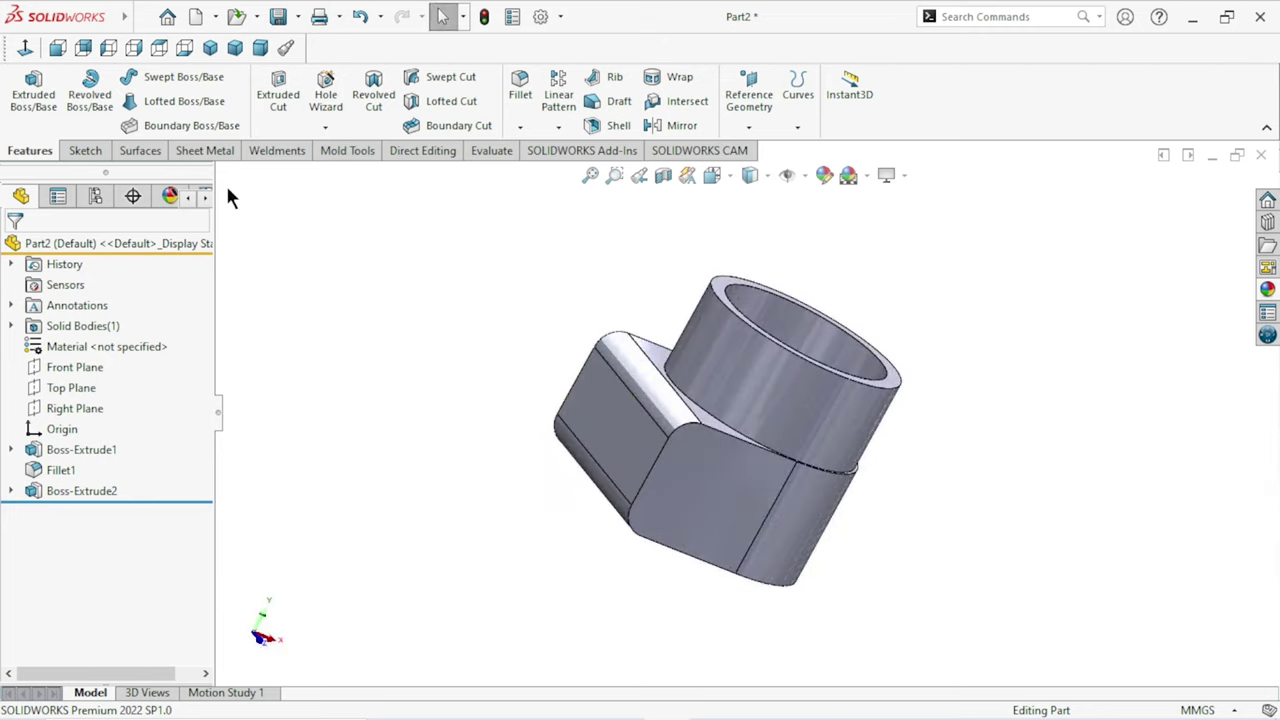
click(210, 48)
click(579, 476)
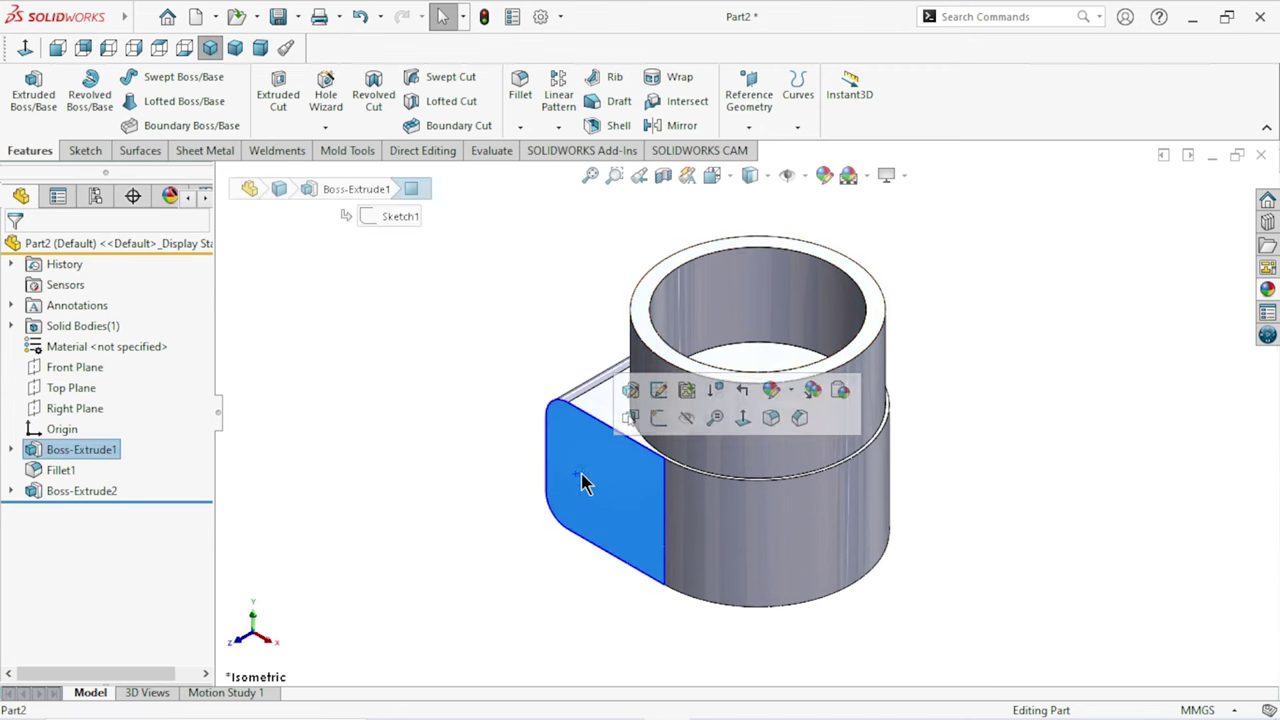
click(658, 418)
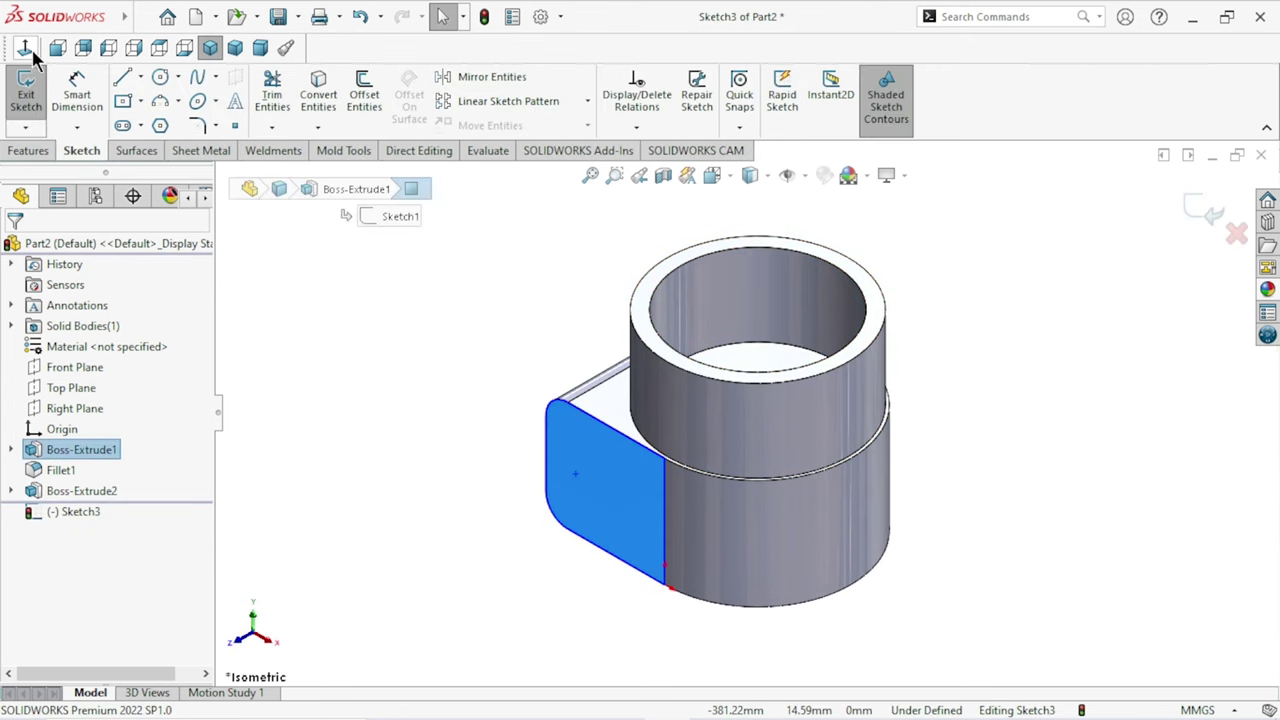
click(57, 47)
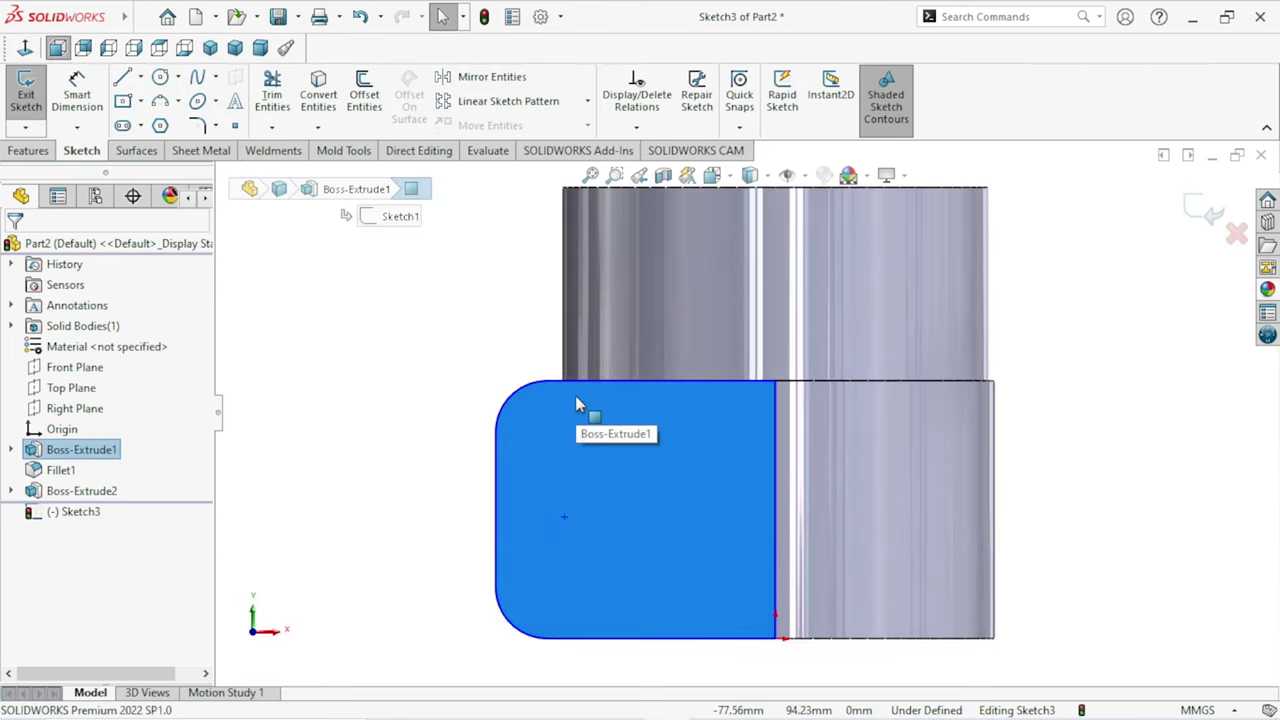
key(f)
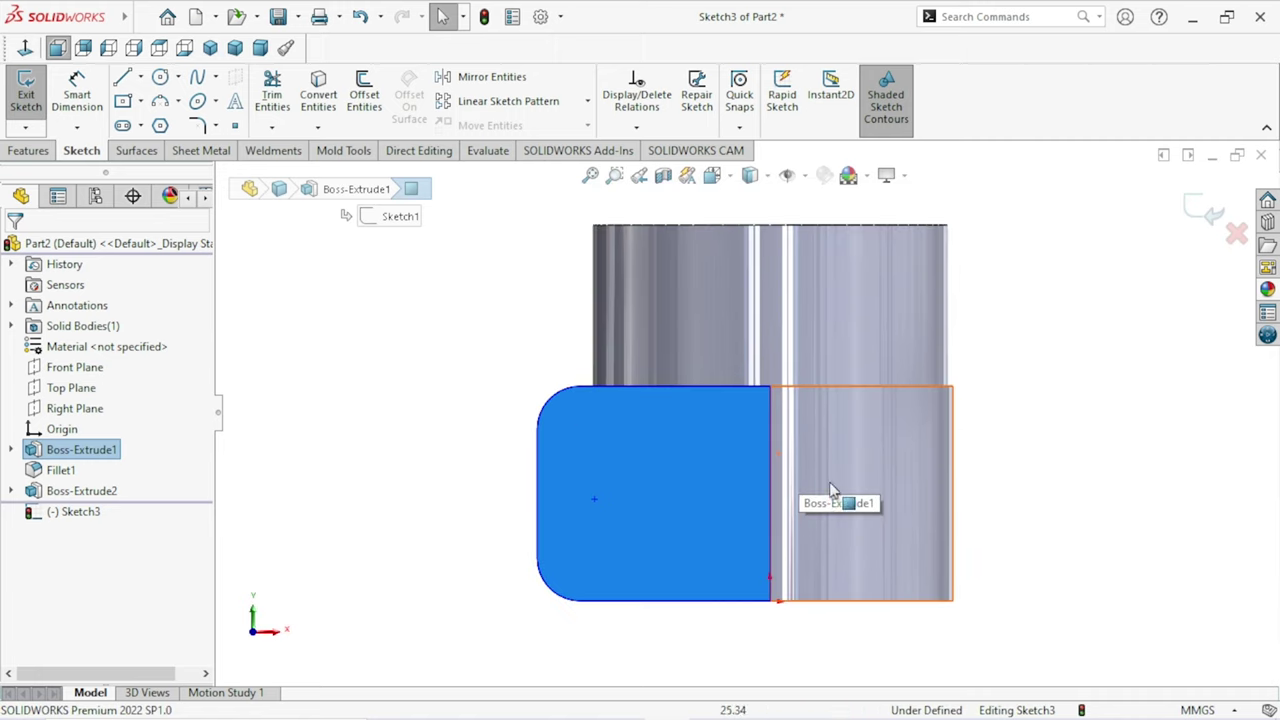
key(f)
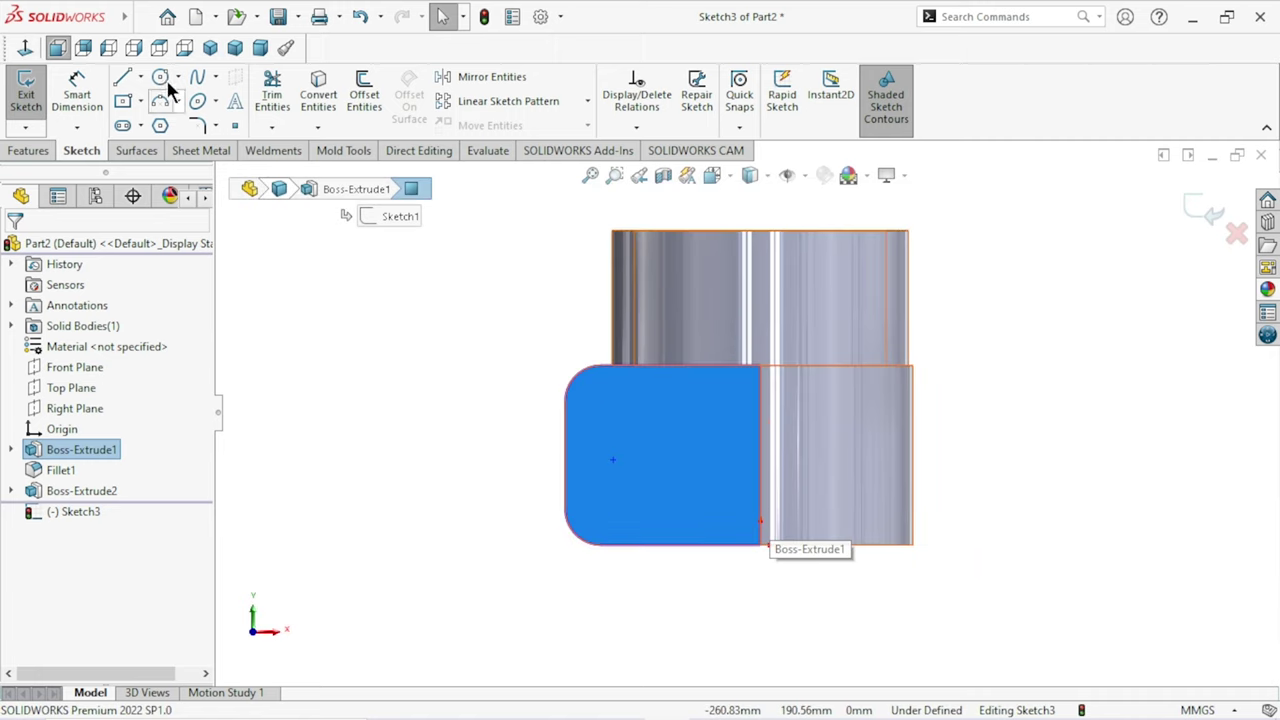
click(160, 76)
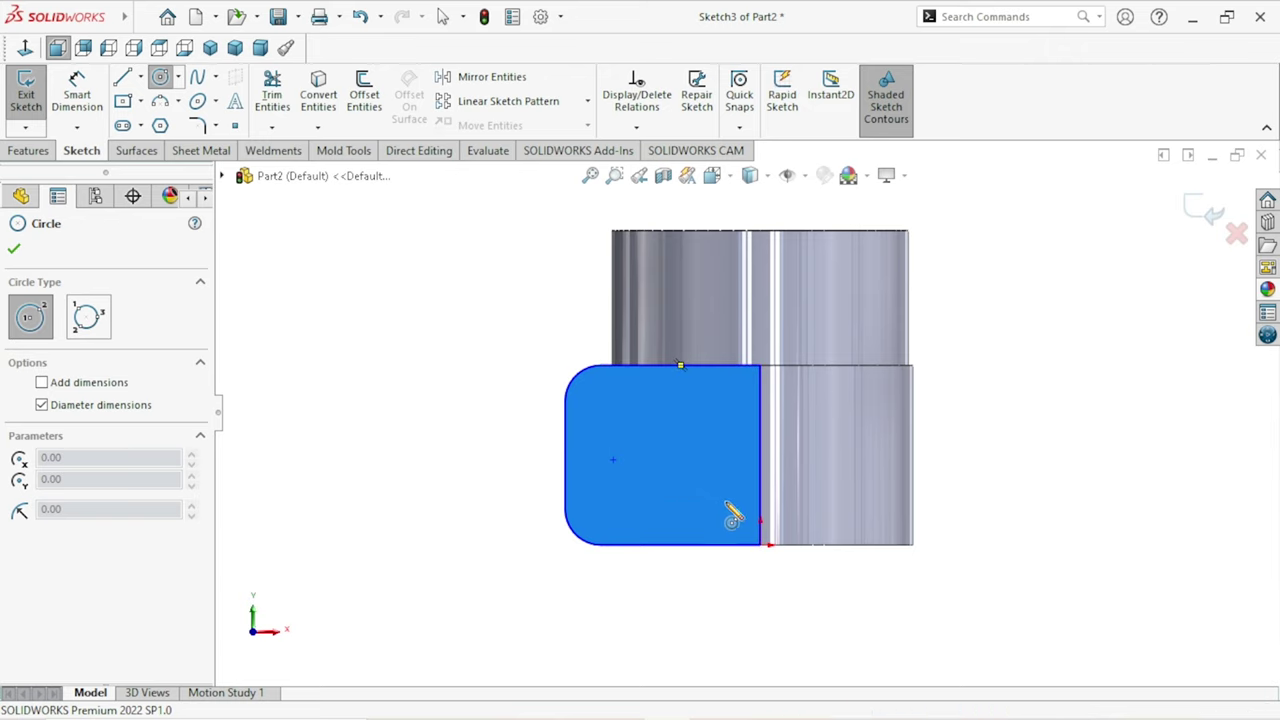
scroll(735, 512, up, 3)
scroll(700, 470, down, 2)
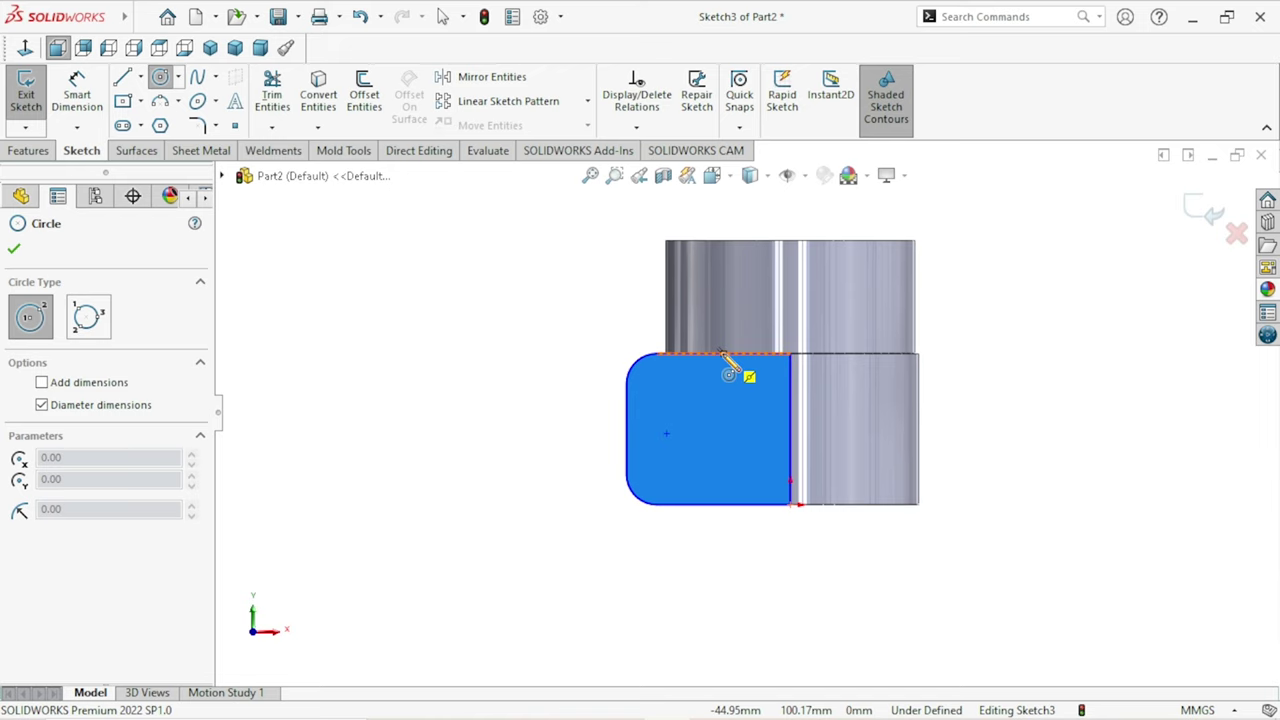
Draw a circle on the front face and dimension its diameter to 58 mm.
click(689, 431)
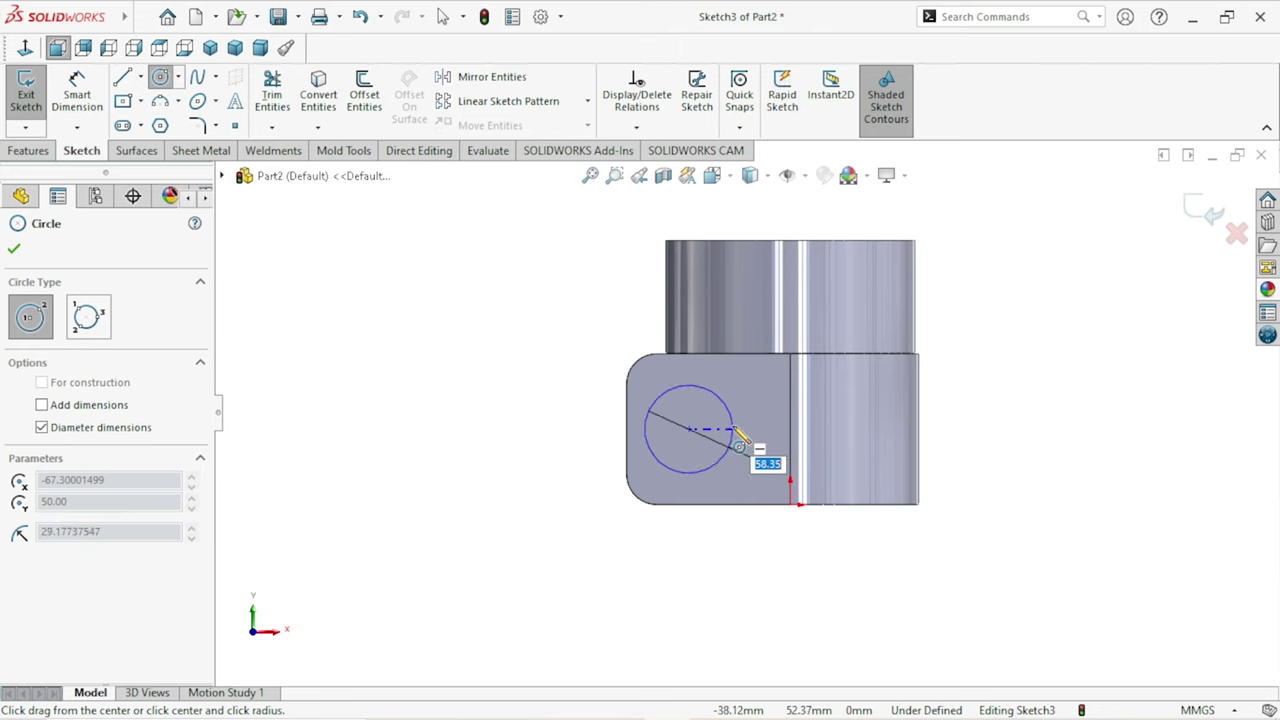
click(737, 432)
right_click(467, 362)
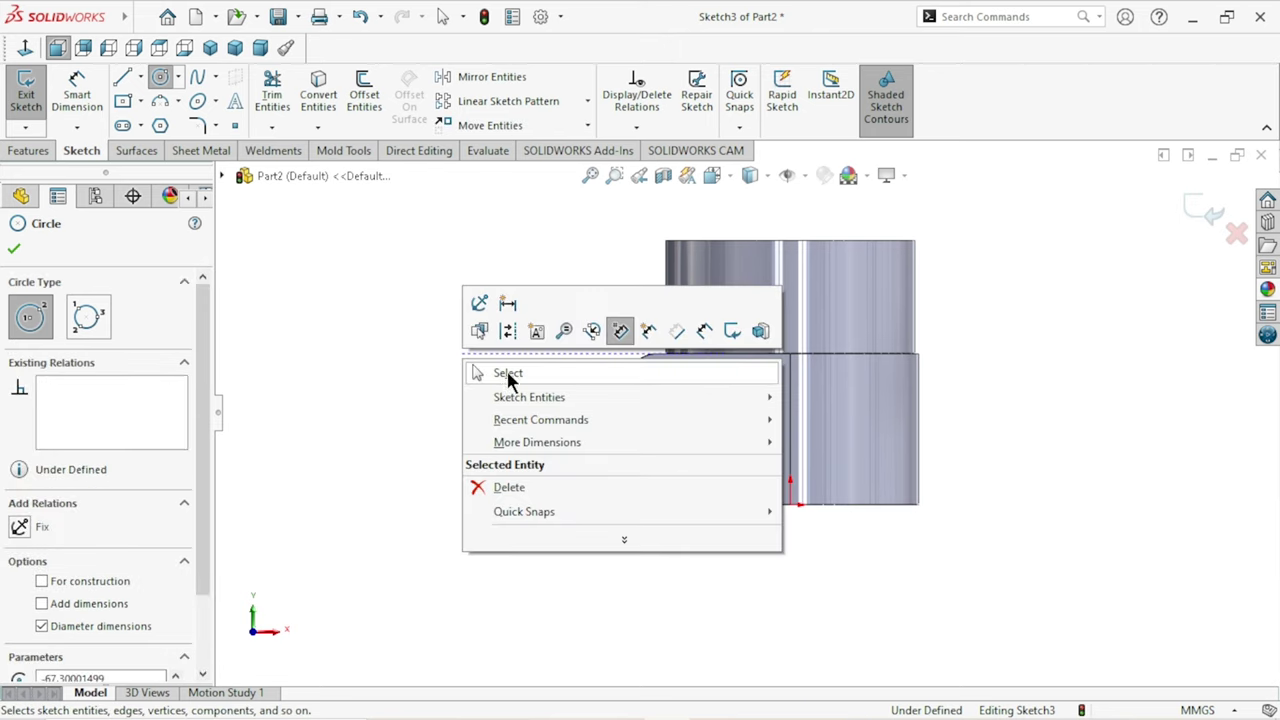
click(508, 374)
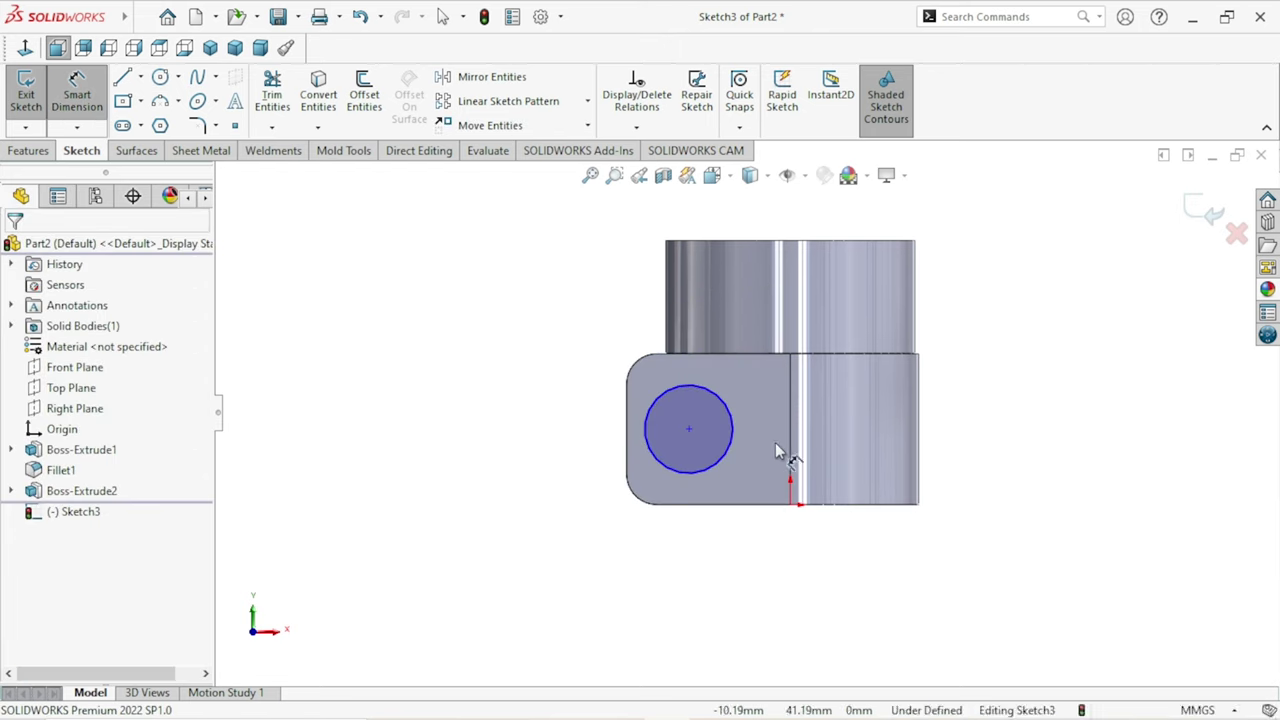
click(644, 428)
click(520, 430)
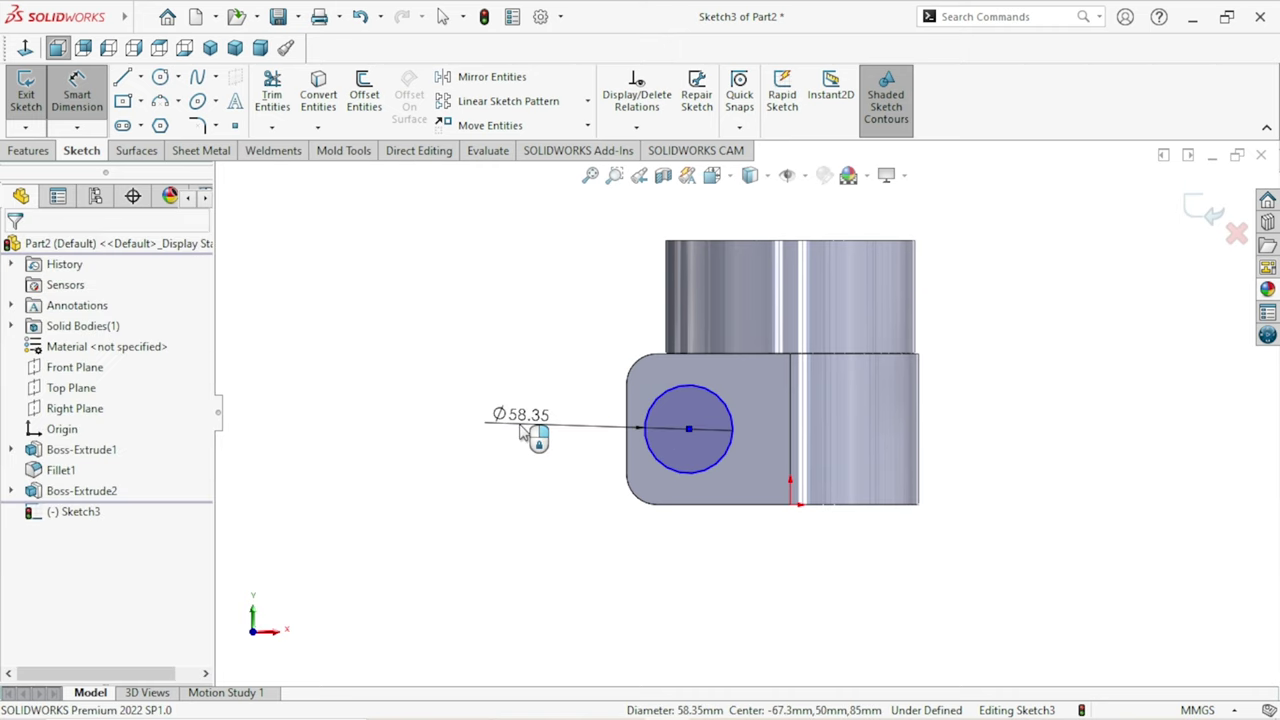
click(520, 430)
text(58)
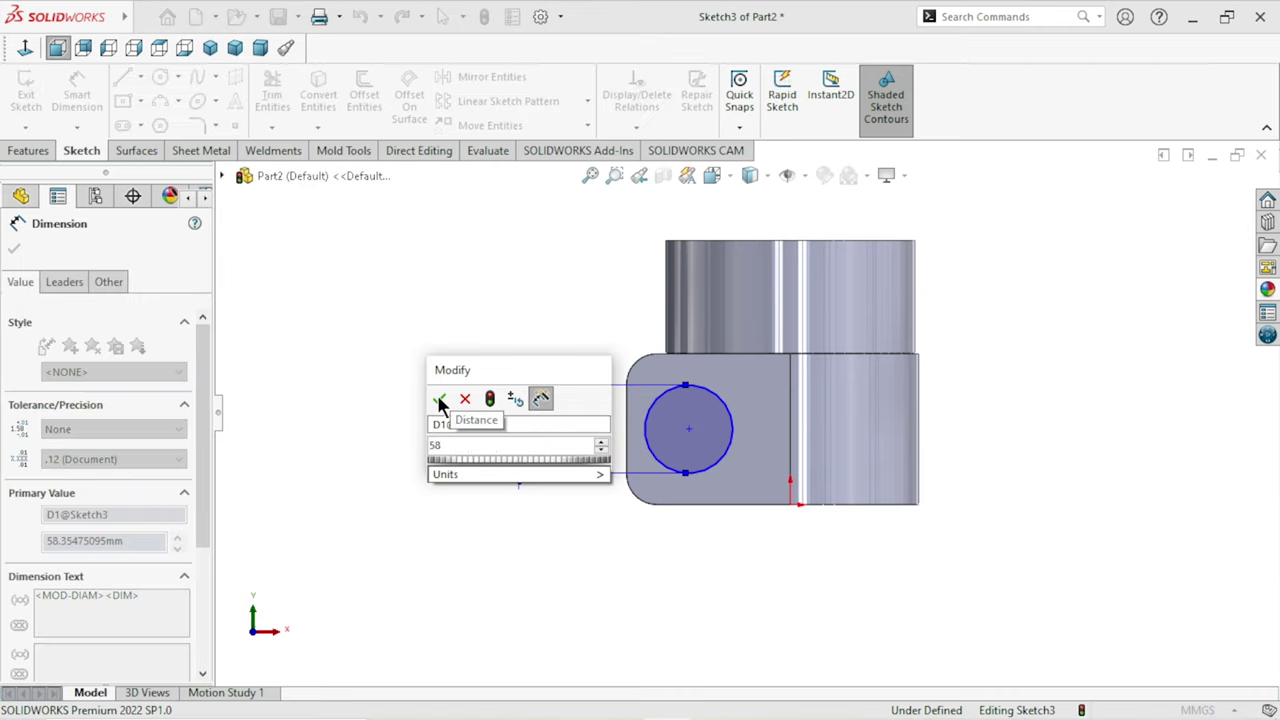
click(439, 398)
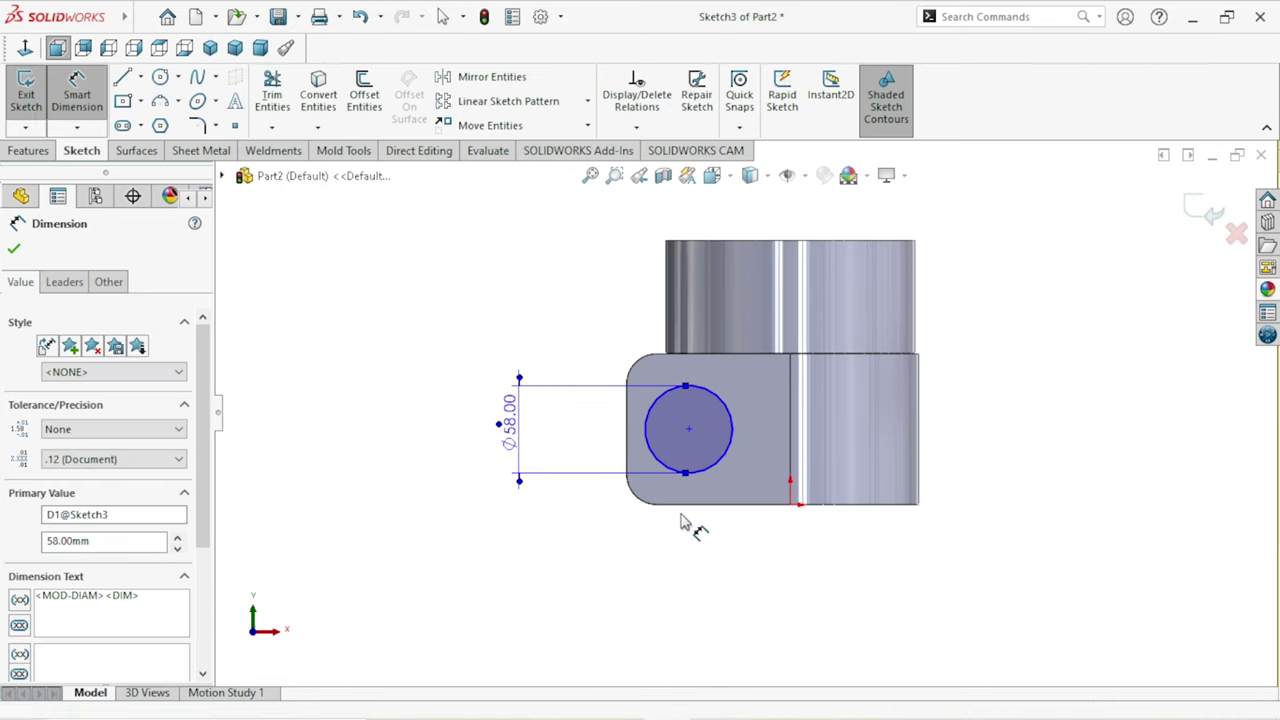
Set the circle centre 58.50 mm horizontally from the face's bottom corner point.
click(790, 505)
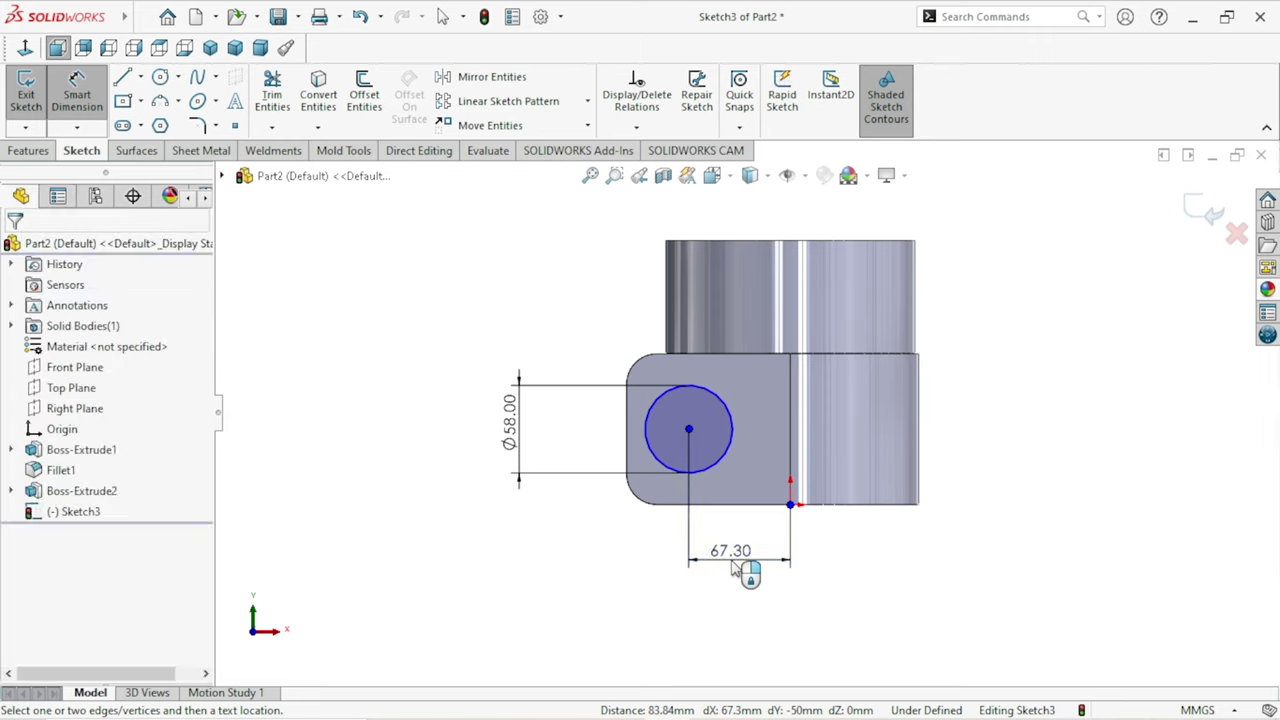
click(735, 567)
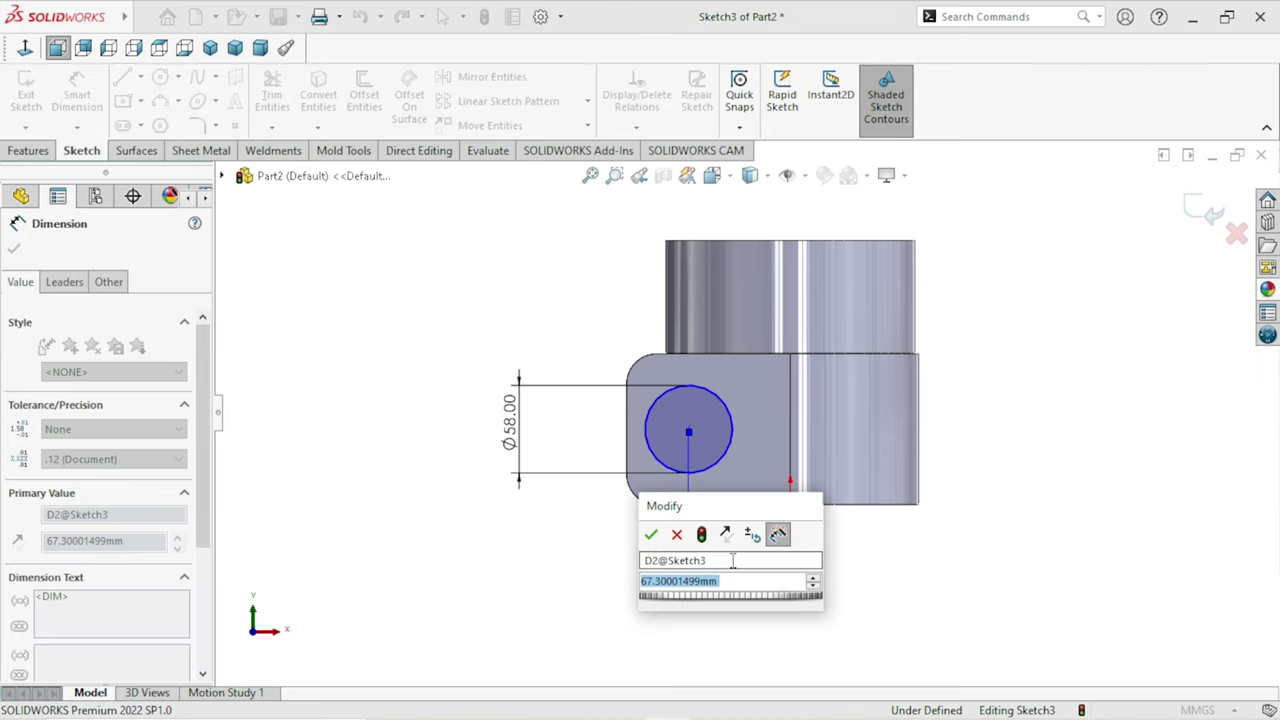
text(58.50)
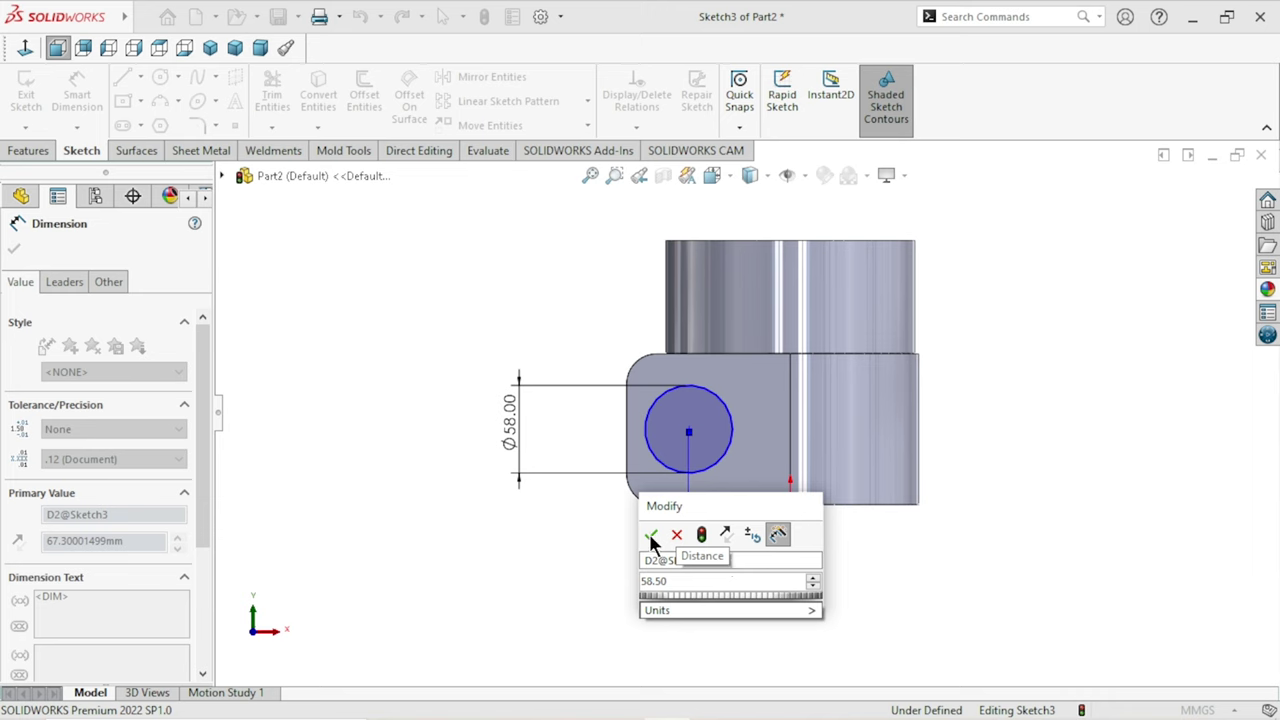
click(649, 533)
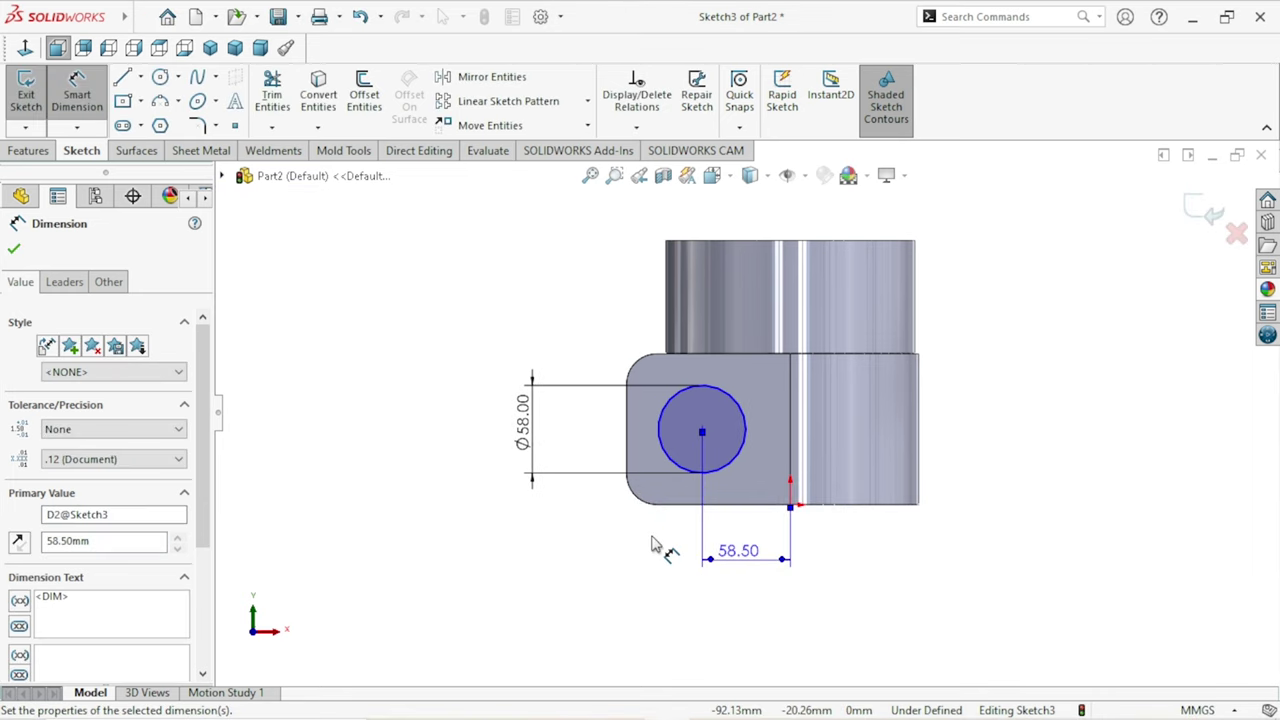
scroll(764, 428, down, 2)
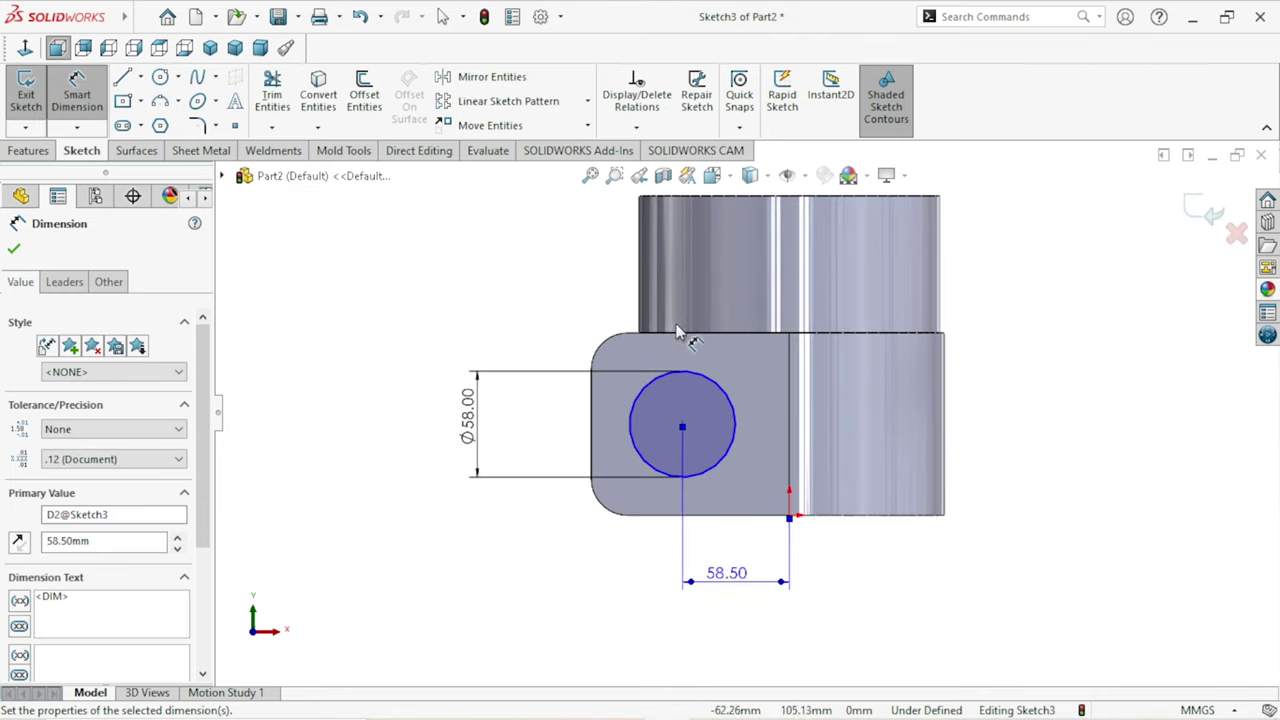
click(15, 251)
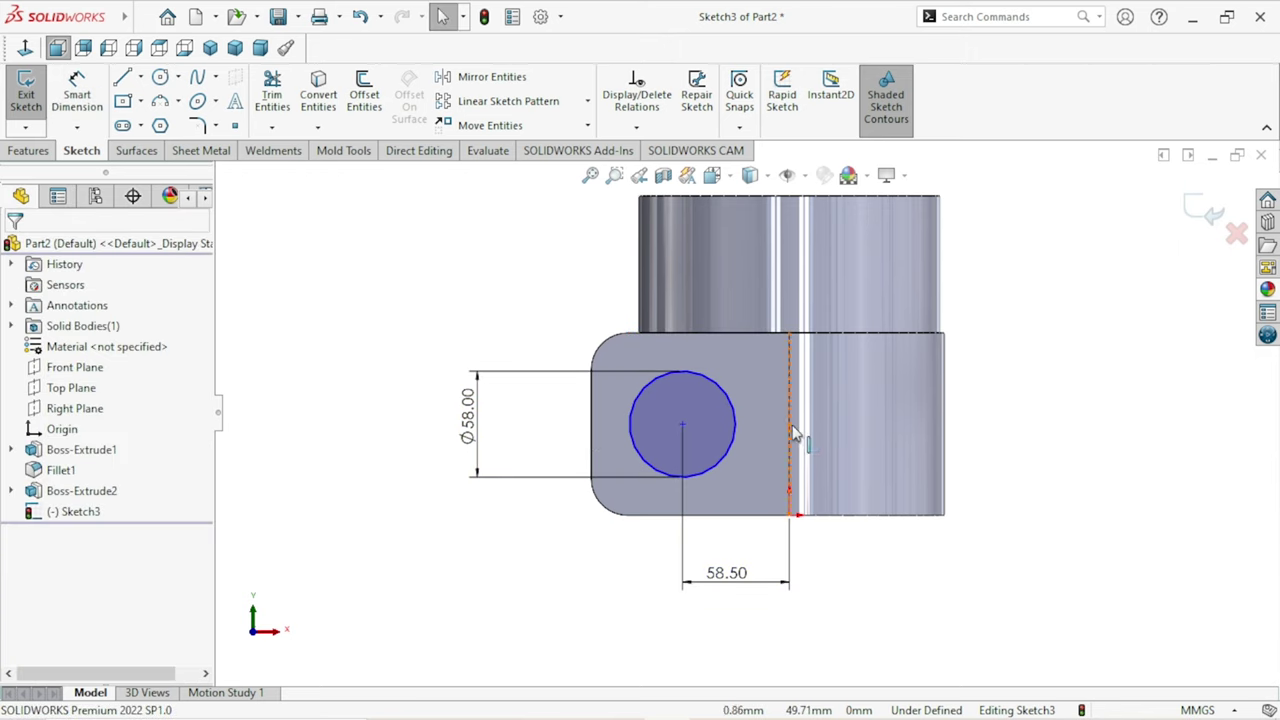
Make the Ø58 circle's centre horizontal with the origin so Sketch3 becomes fully defined.
click(591, 428)
click(682, 425)
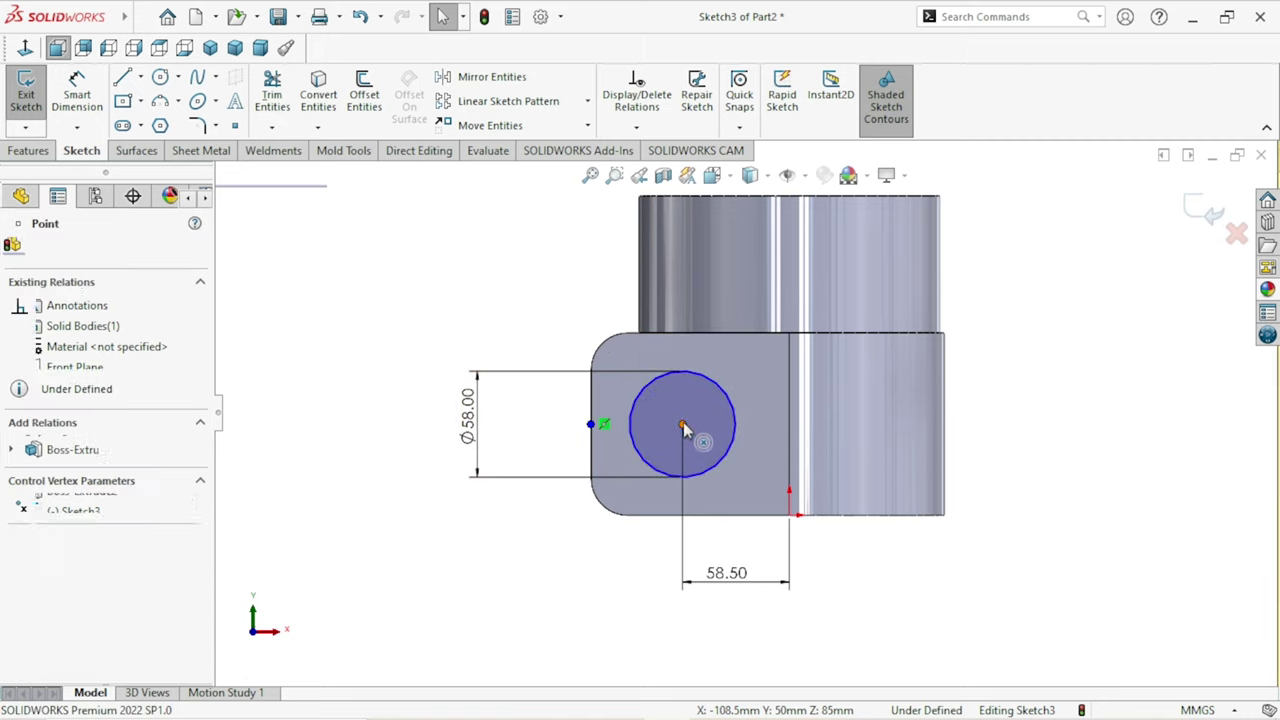
ctrl+click(682, 425)
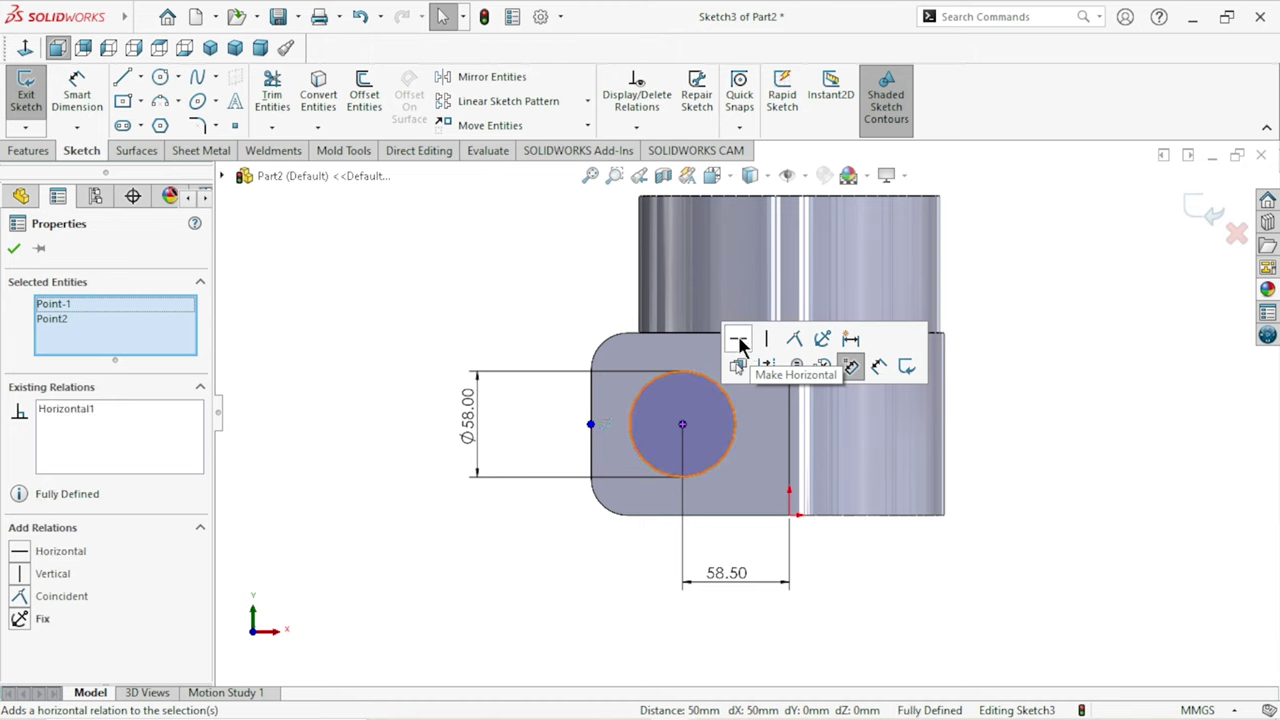
click(13, 248)
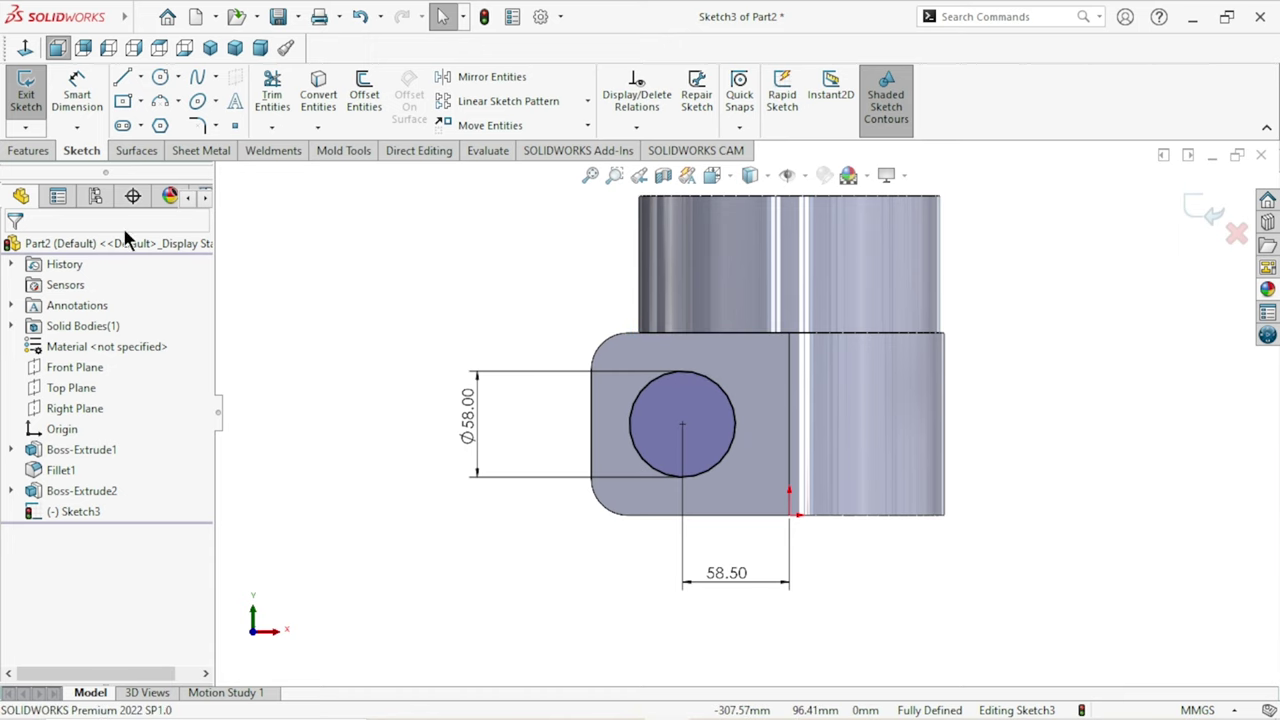
Reposition the 58.50 dimension label, orbit to an angled view, and start an Extruded Cut.
scroll(678, 397, down, 2)
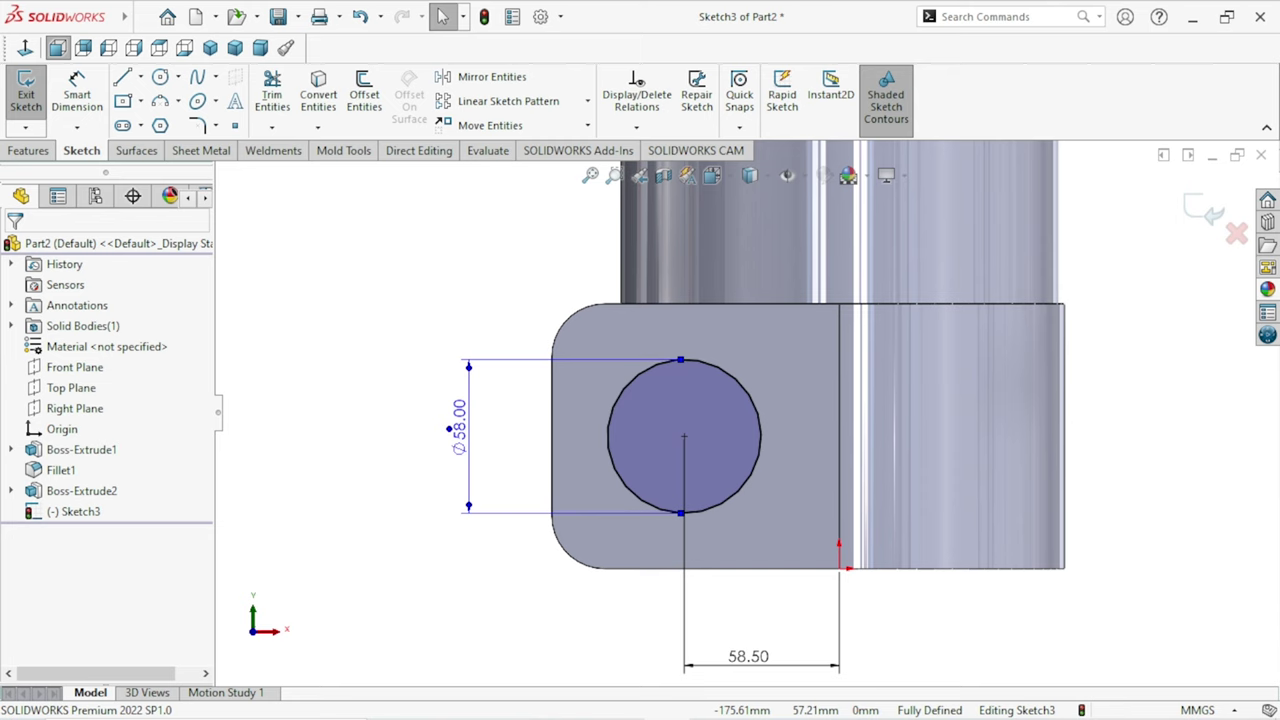
drag(755, 662, 783, 632)
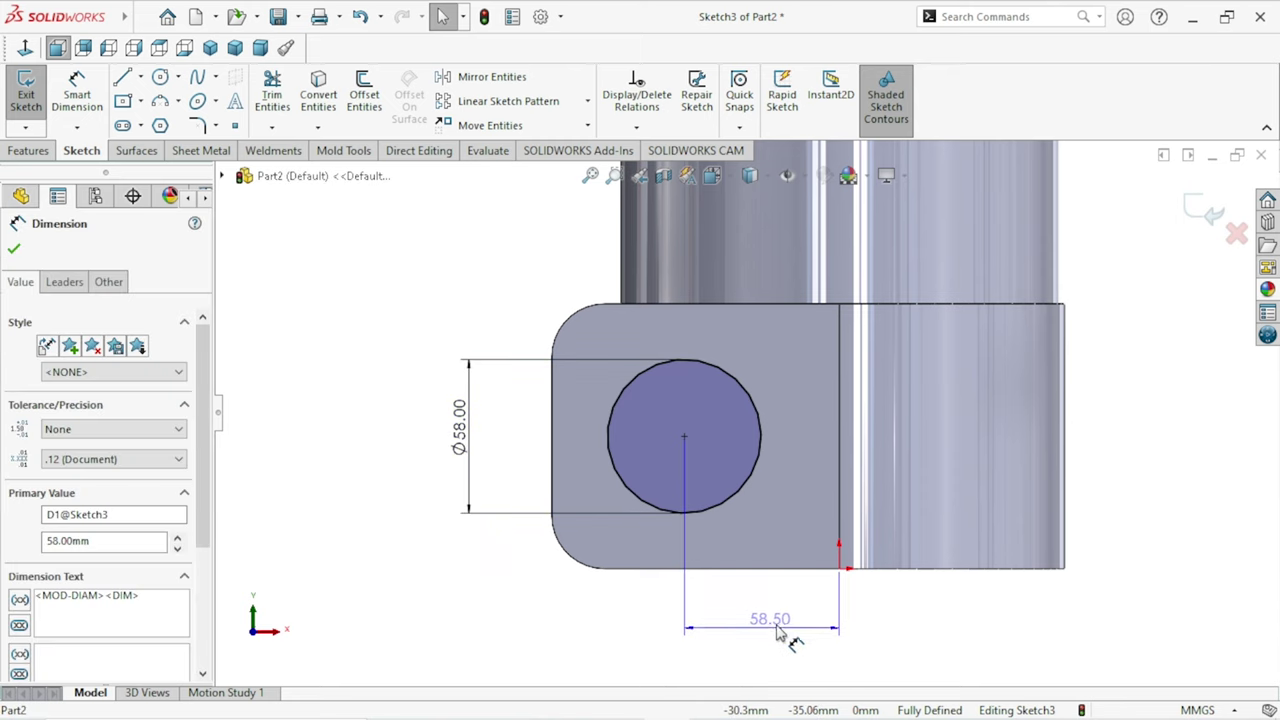
click(984, 646)
scroll(783, 490, down, 1)
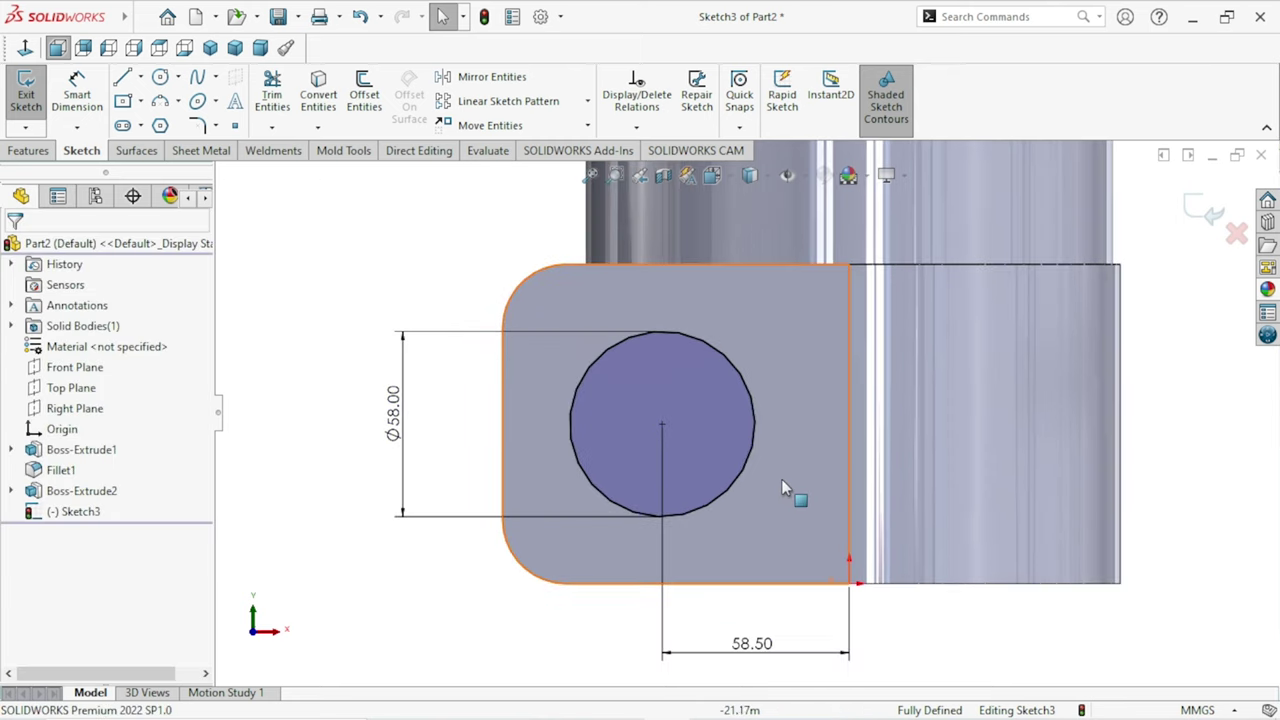
scroll(758, 476, up, 2)
scroll(758, 476, up, 1)
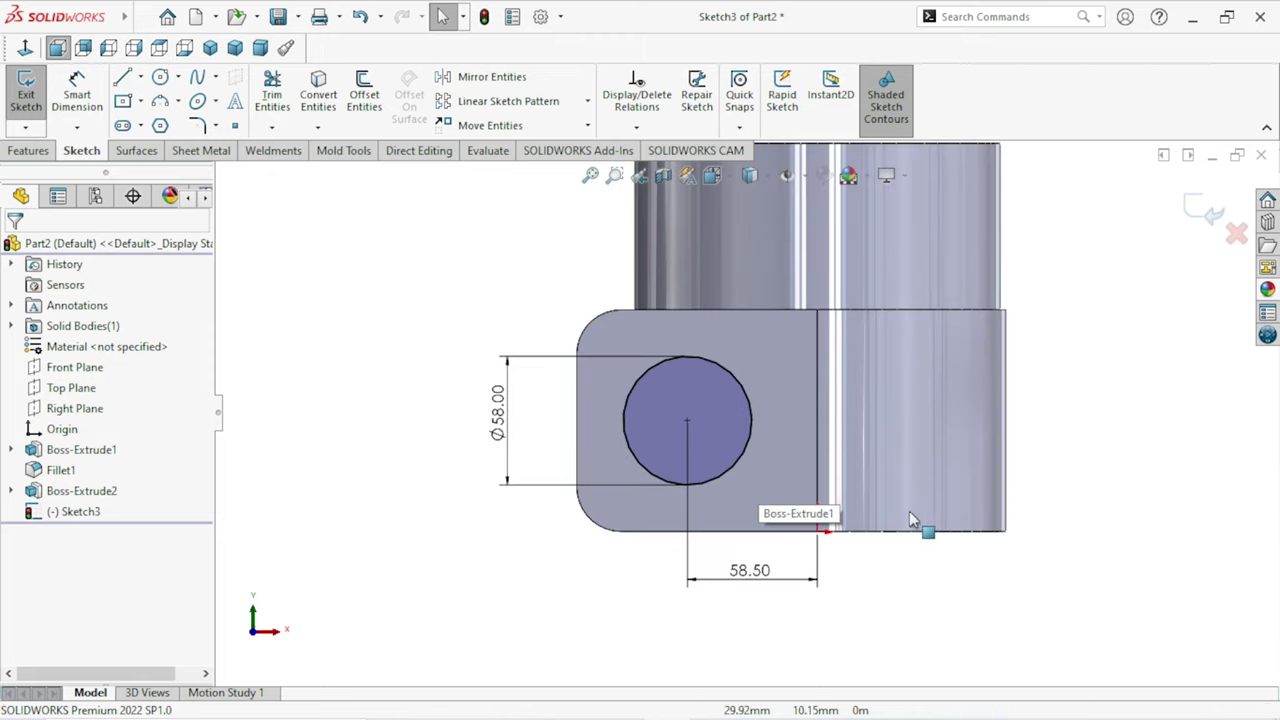
mouse_move(1020, 436)
middle_down()
mouse_move(1034, 507)
mouse_move(902, 490)
middle_up()
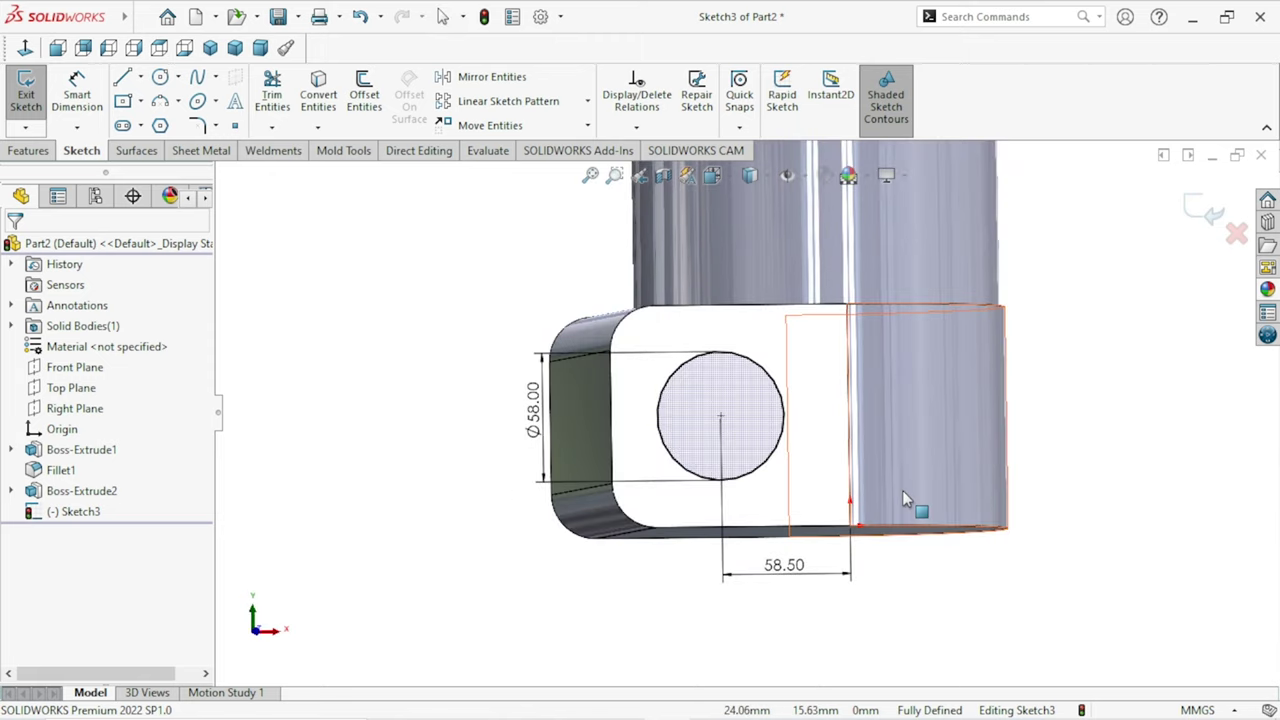
scroll(902, 490, up, 2)
click(18, 154)
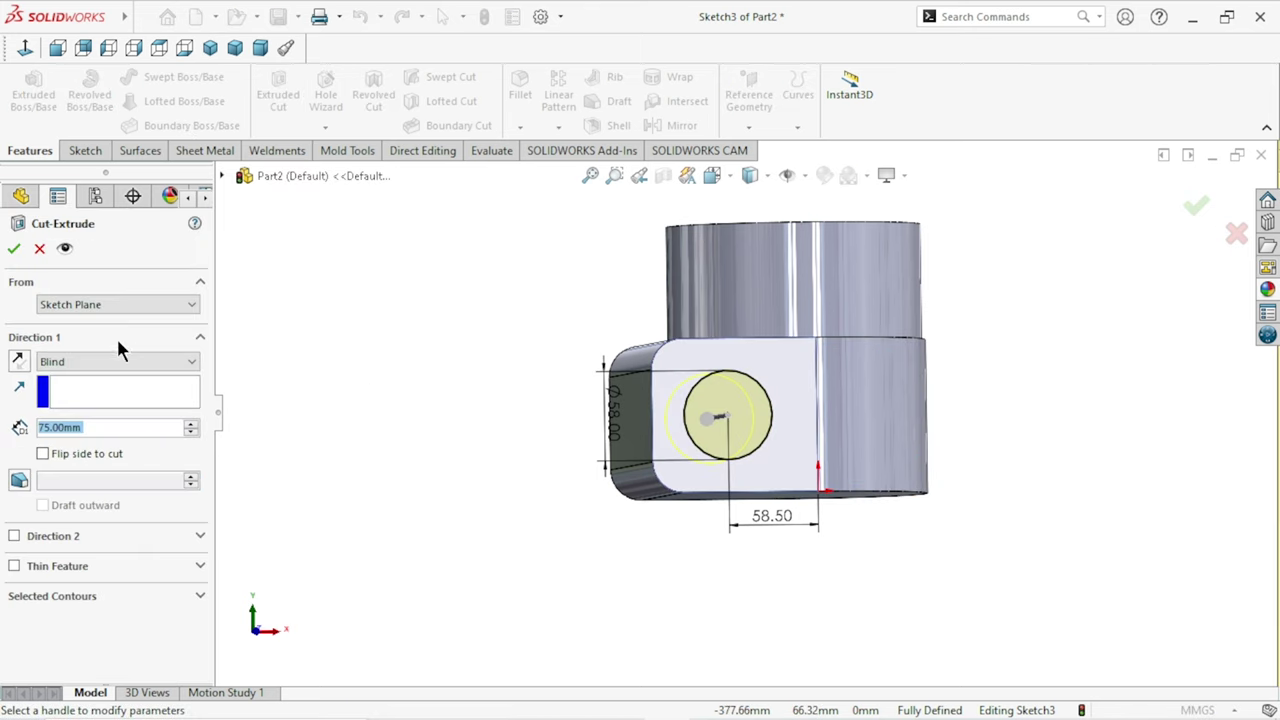
Cut the Ø58 circle Up To Next to create the round side hole.
click(110, 362)
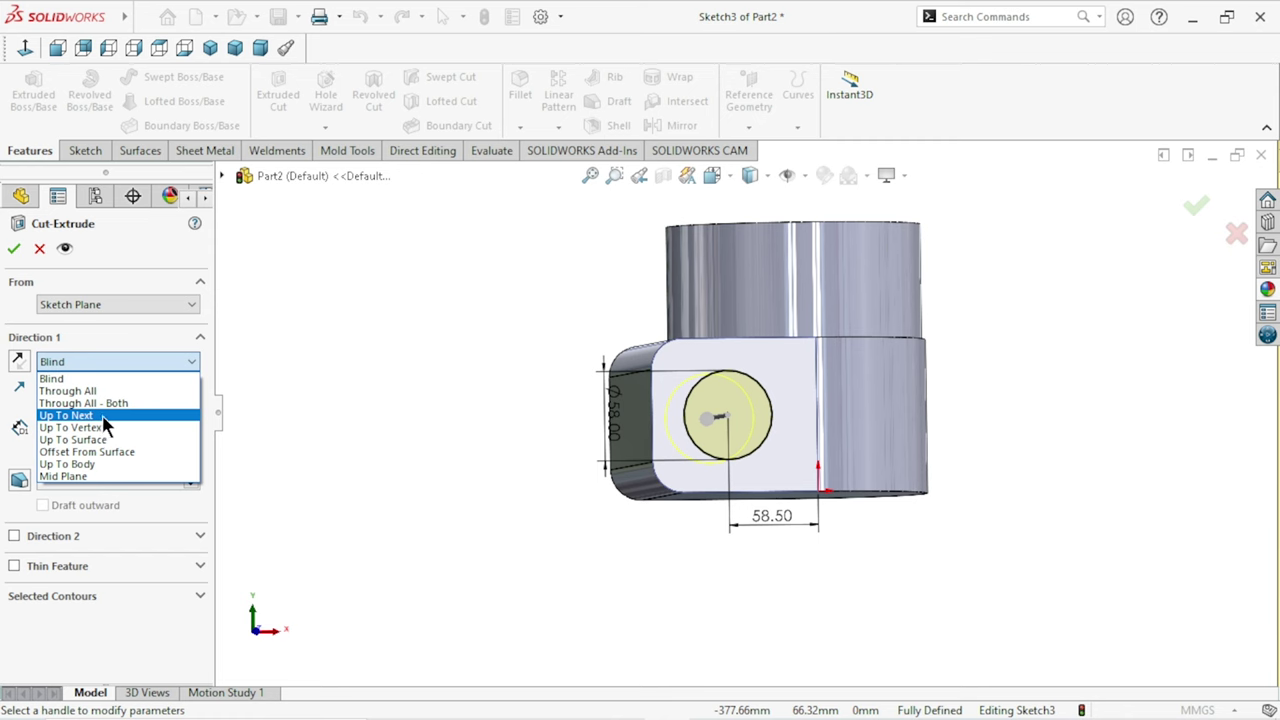
click(70, 411)
click(13, 249)
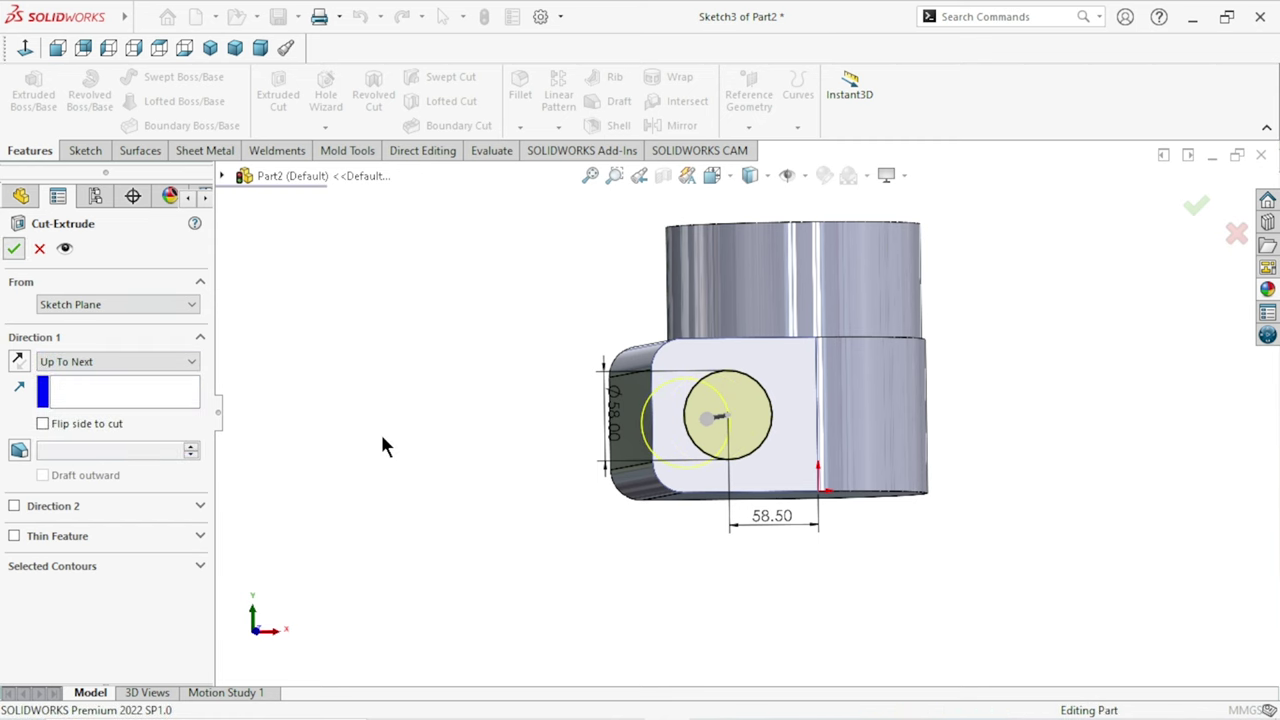
Orbit around the new hole and select the flat D-shaped end face.
mouse_move(570, 417)
middle_down()
mouse_move(780, 525)
mouse_move(909, 492)
middle_up()
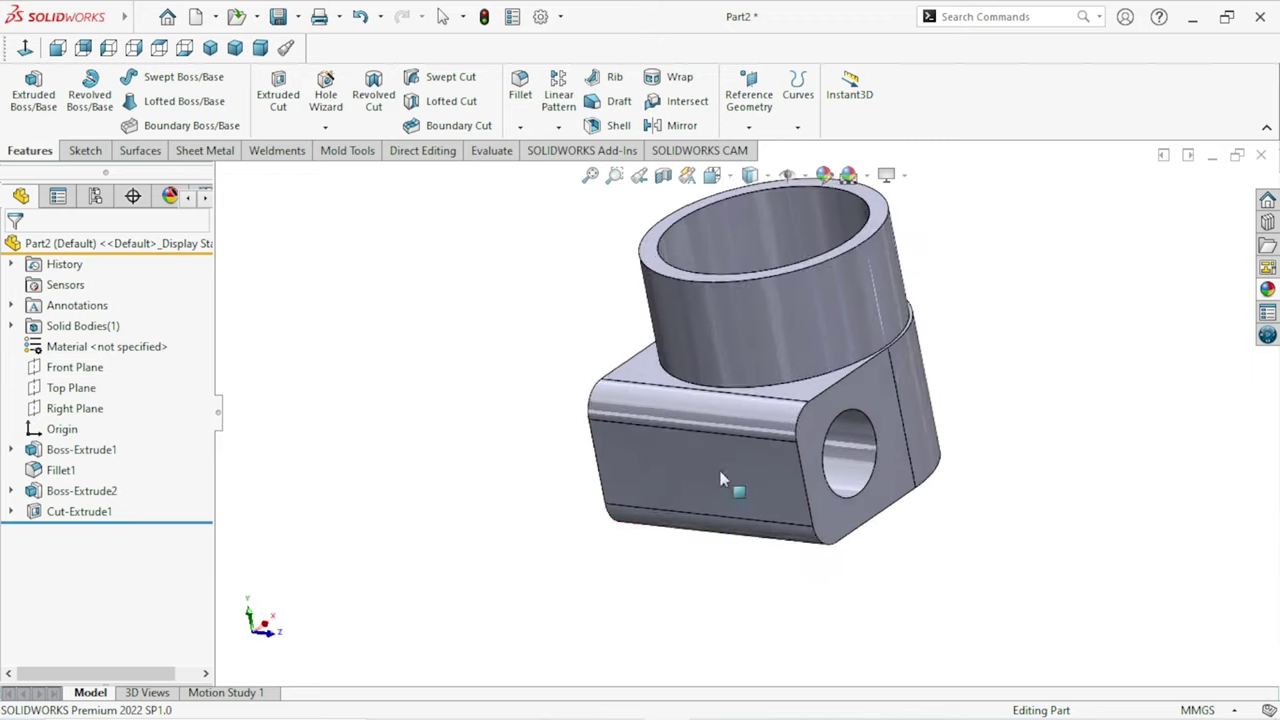
click(758, 349)
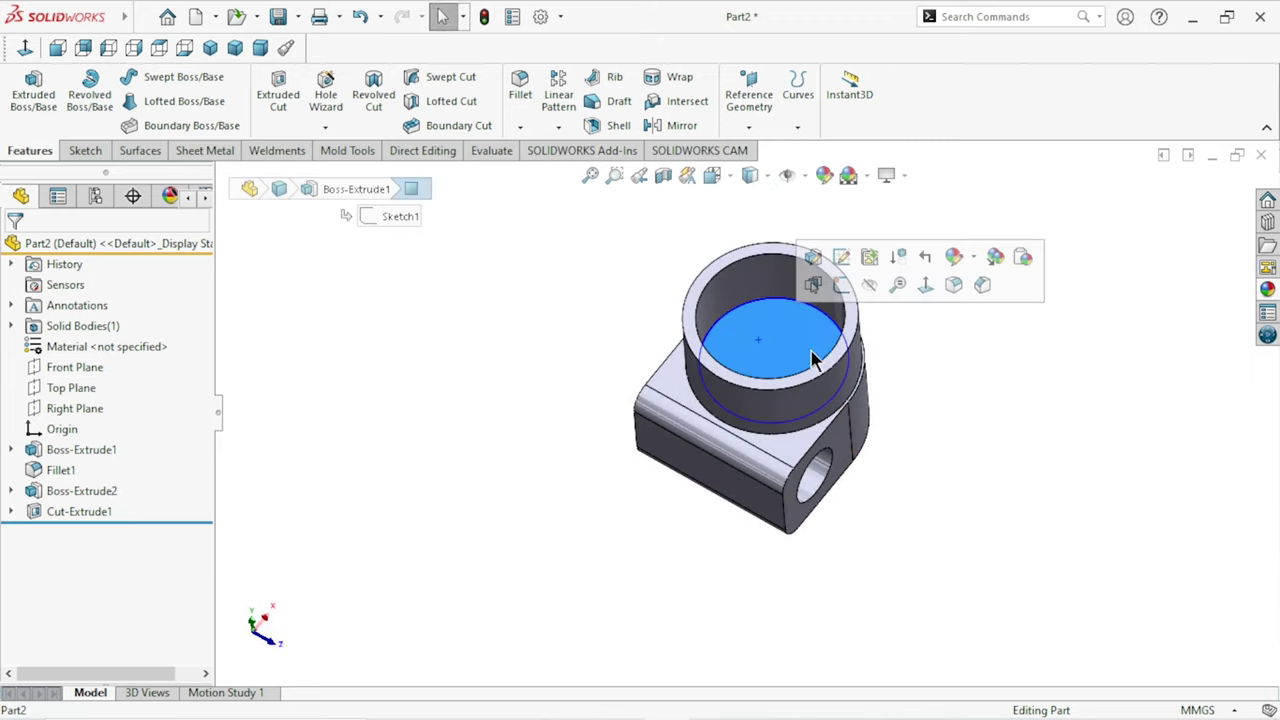
mouse_move(985, 406)
middle_down()
mouse_move(916, 348)
mouse_move(1013, 376)
middle_up()
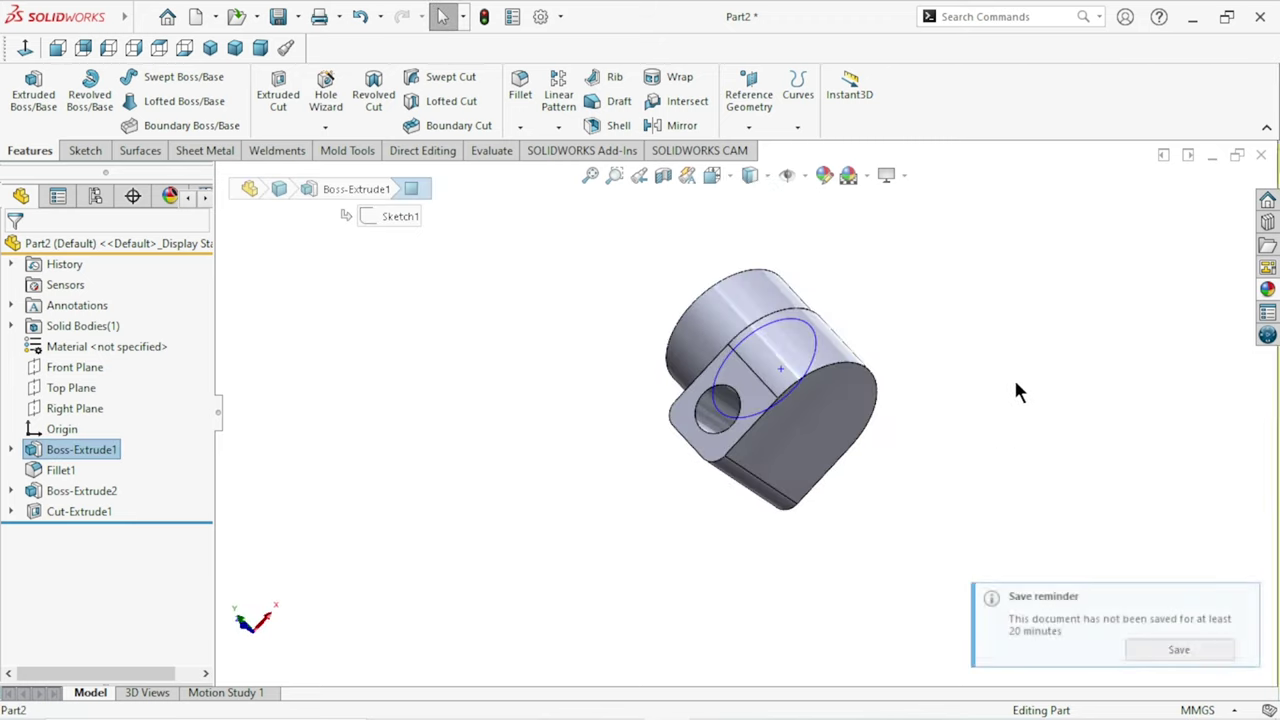
click(862, 420)
Start Sketch4 on the D-shaped end face, dismiss the save reminder, and view it Normal To.
click(895, 362)
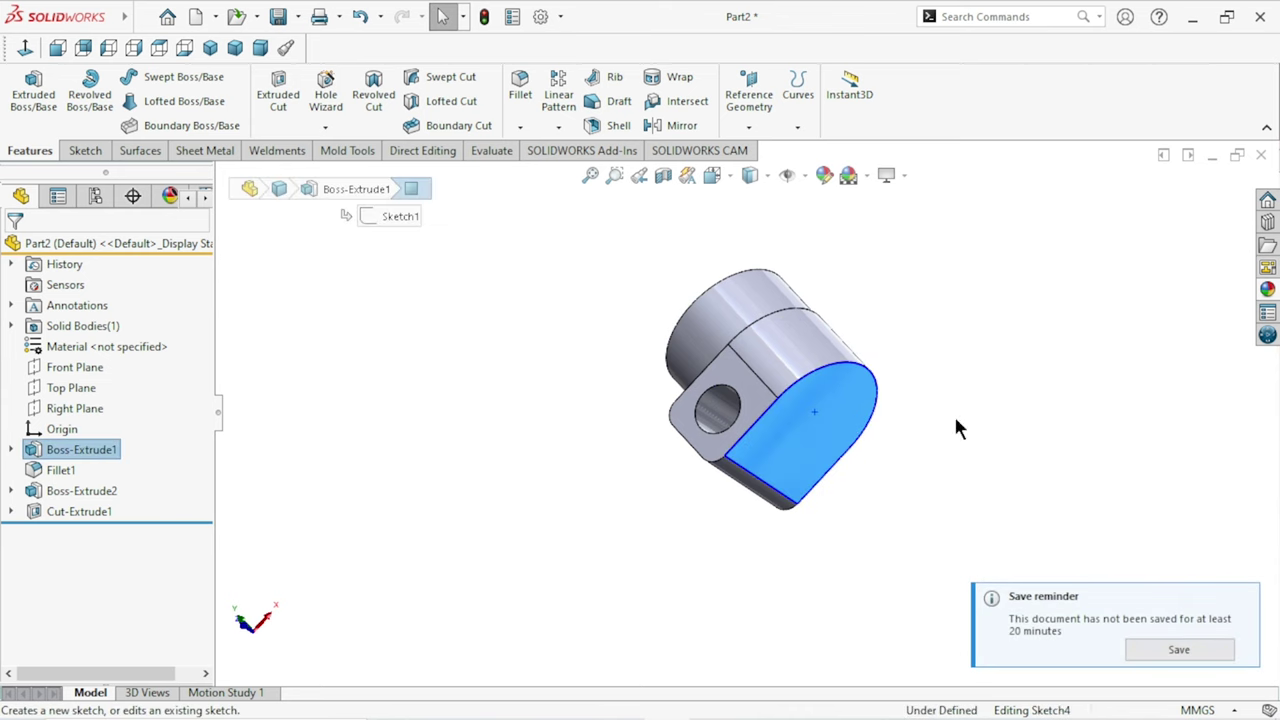
click(1243, 601)
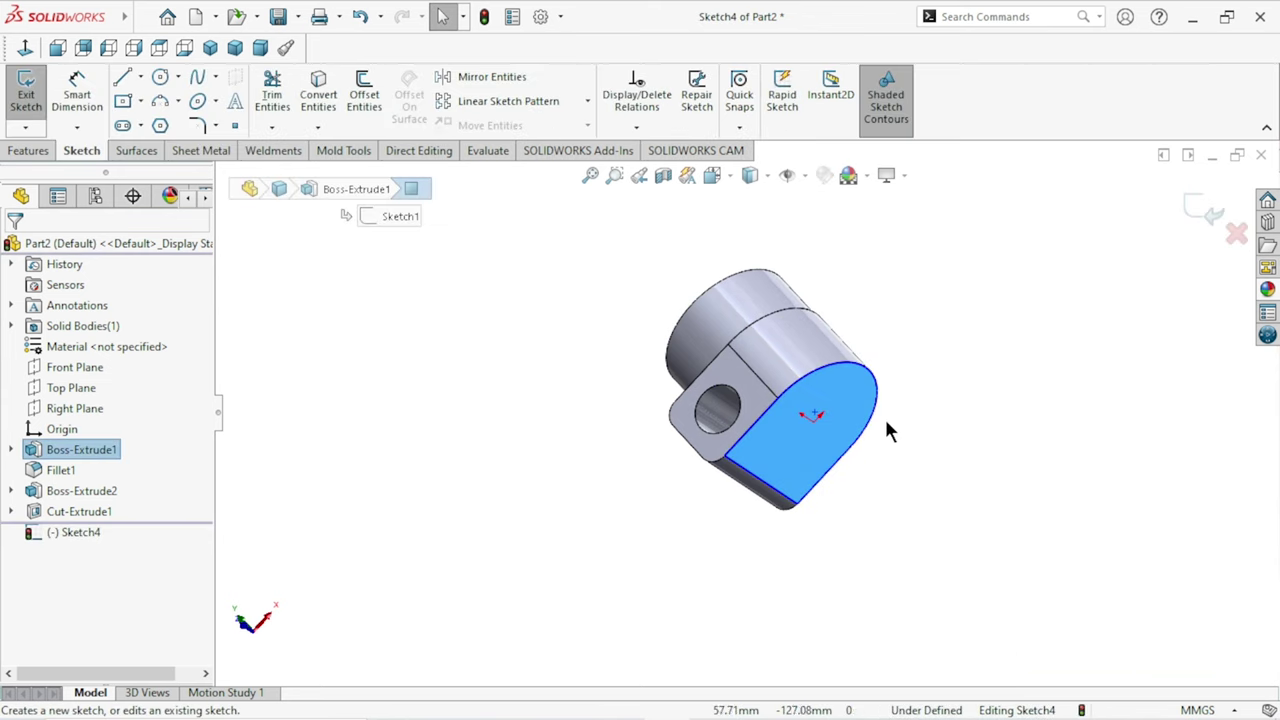
click(25, 47)
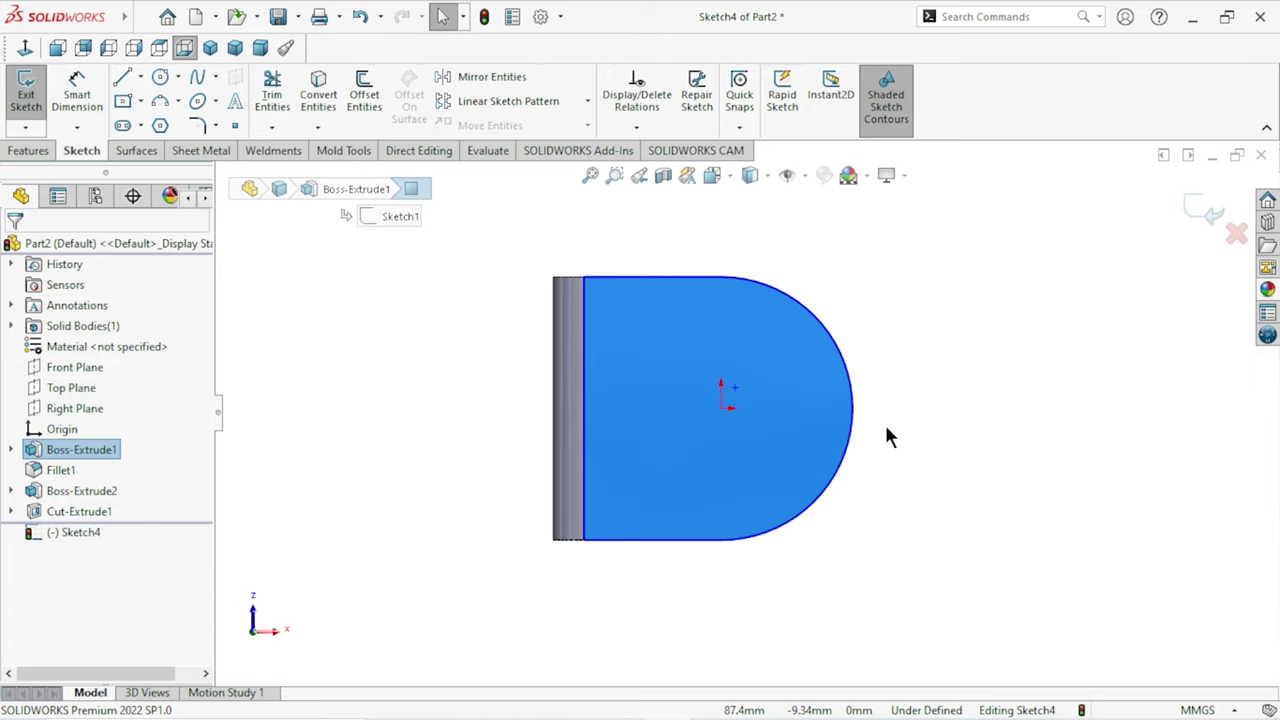
middle_drag(865, 443, 926, 464)
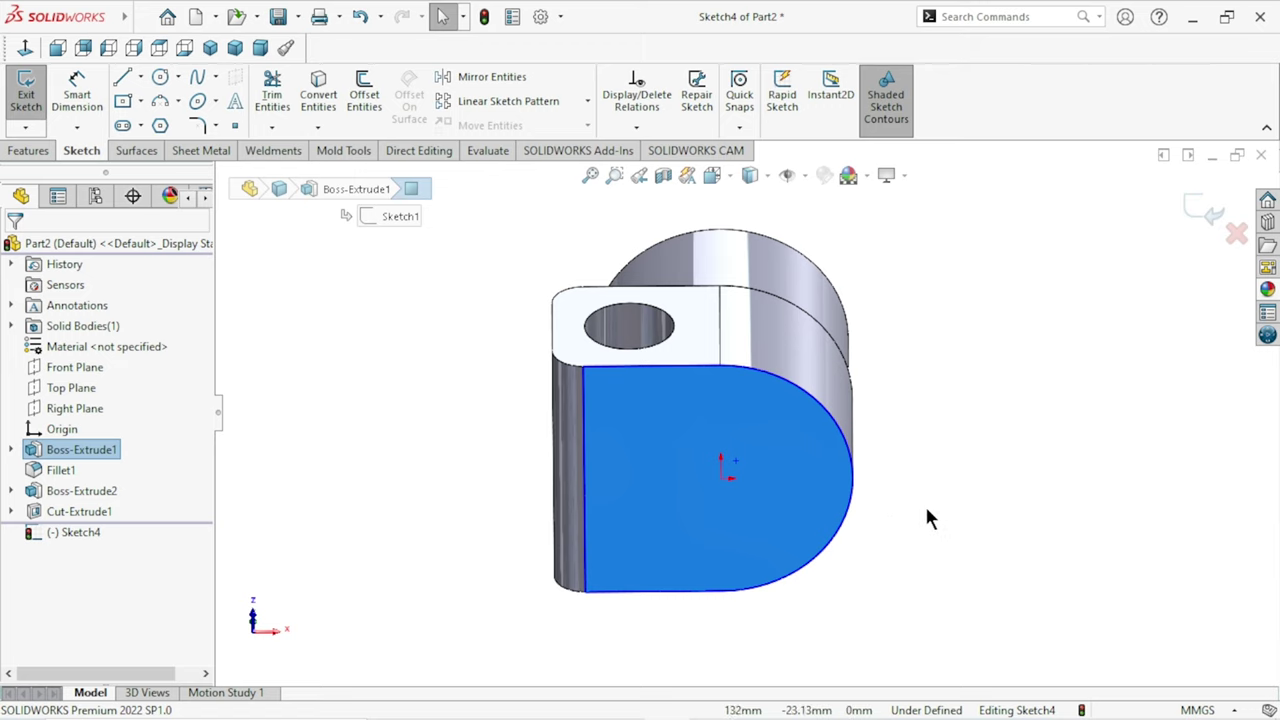
scroll(921, 523, down, 2)
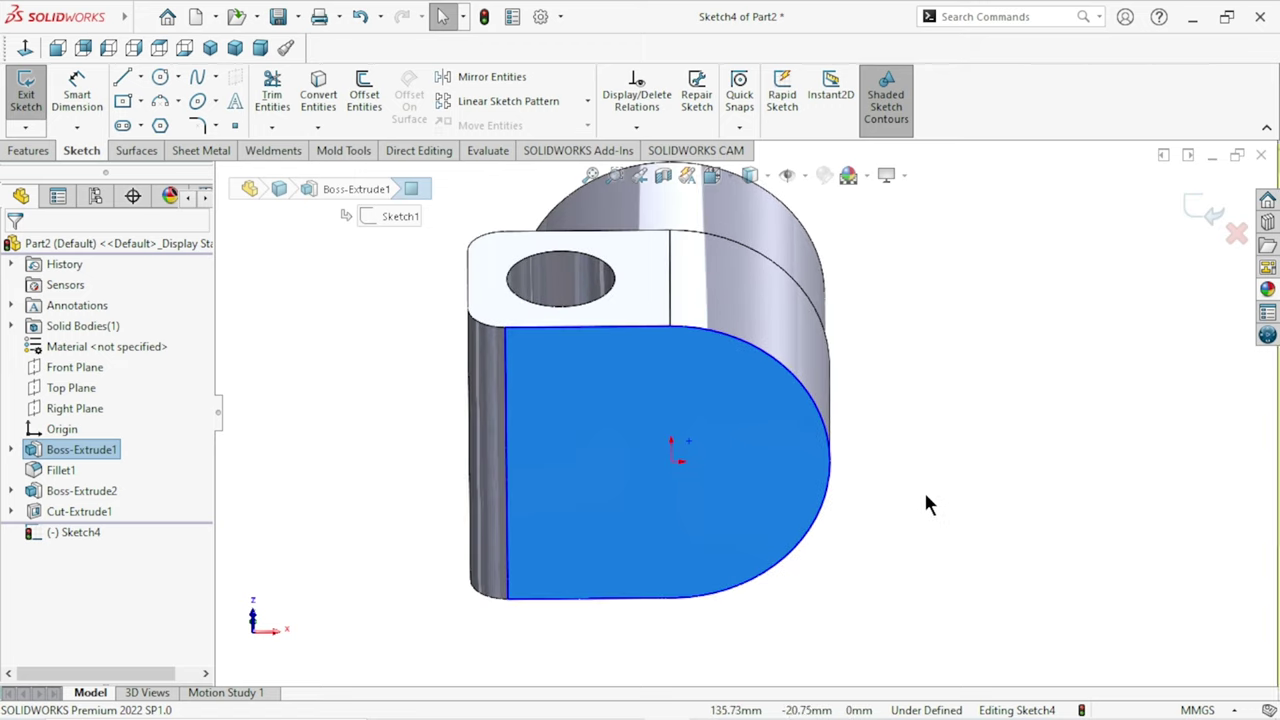
middle_drag(927, 505, 792, 406)
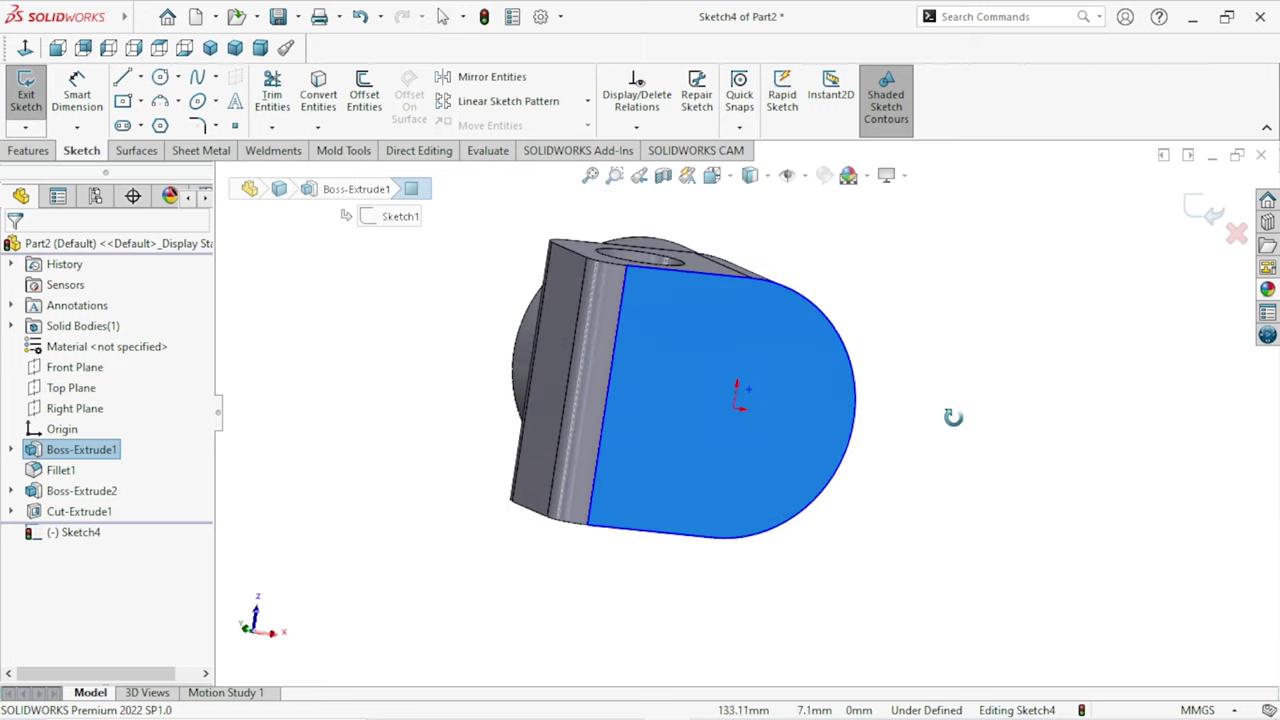
click(25, 48)
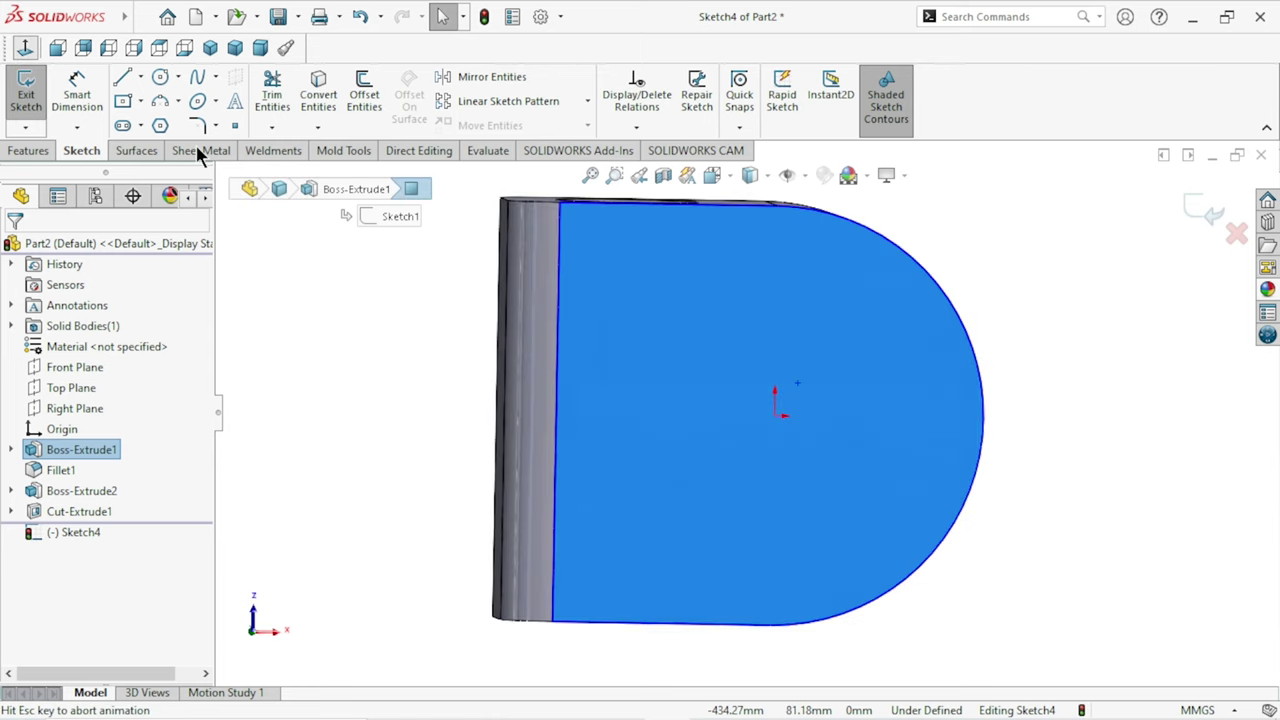
Draw a circle centred on the sketch origin of the D-shaped face.
click(162, 80)
click(776, 412)
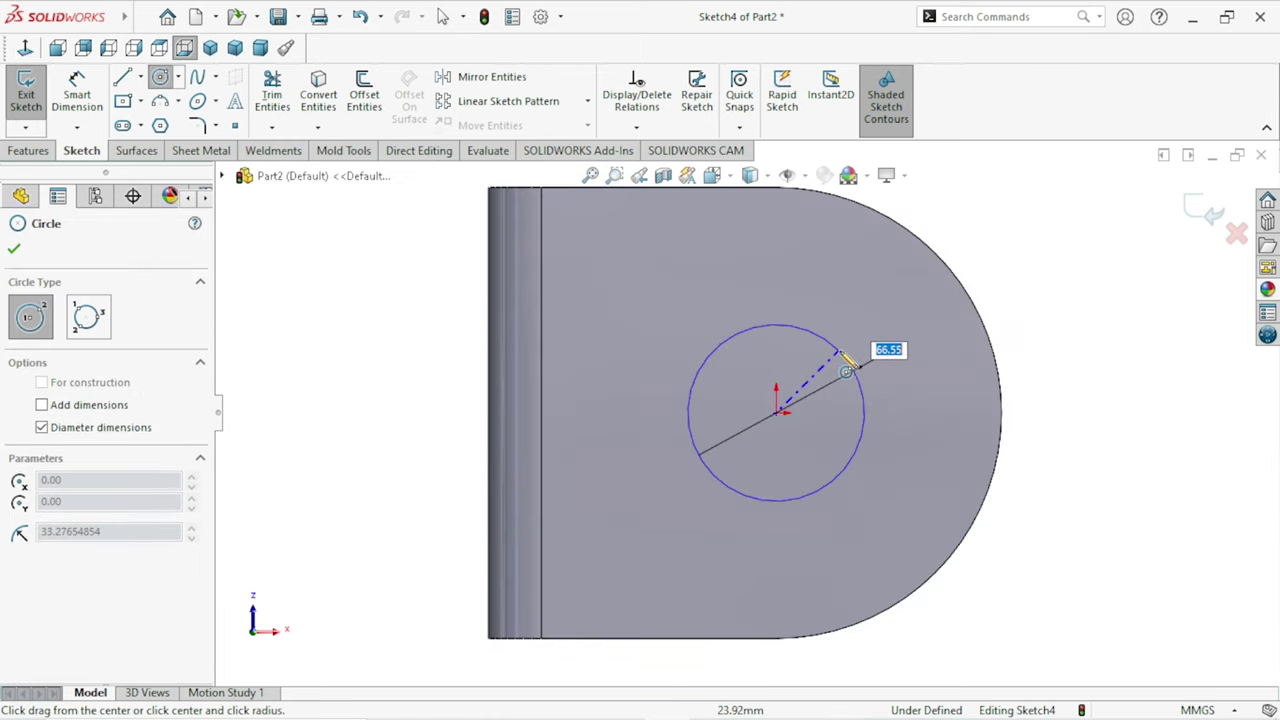
click(840, 349)
right_click(351, 323)
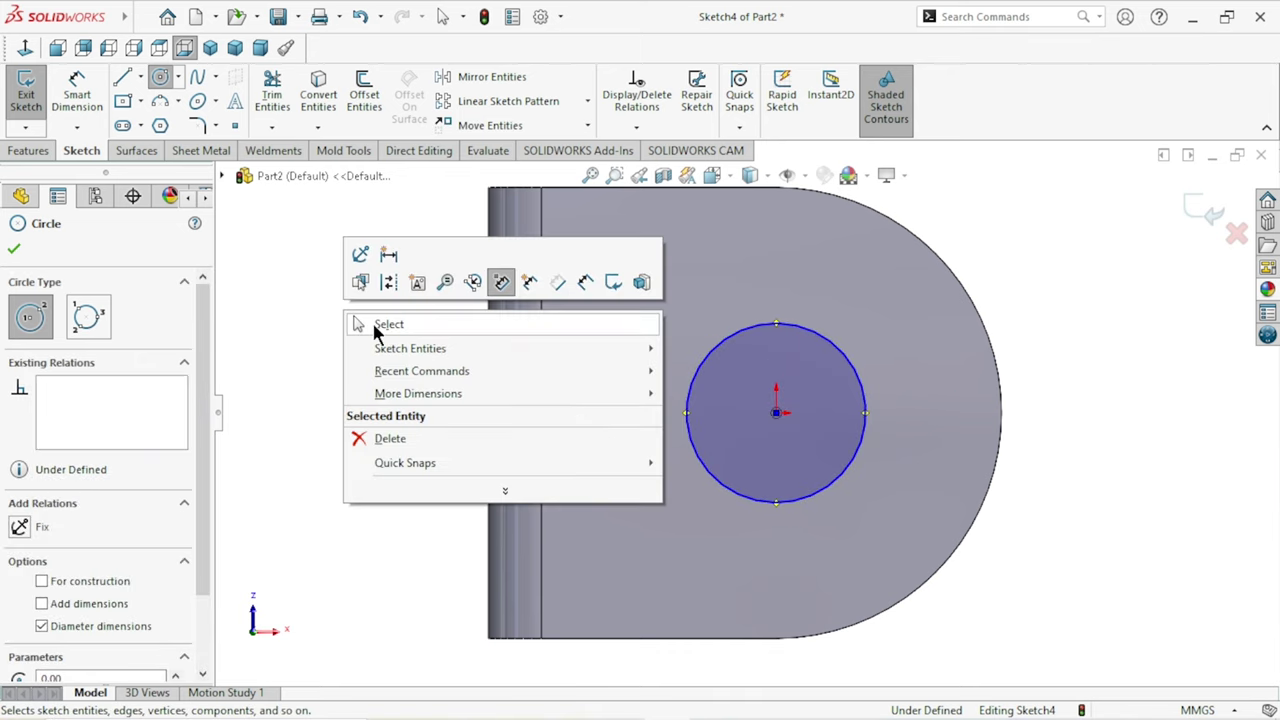
click(370, 325)
Dimension the circle's diameter as 58 mm, fully defining the sketch.
click(72, 106)
click(868, 408)
click(1082, 430)
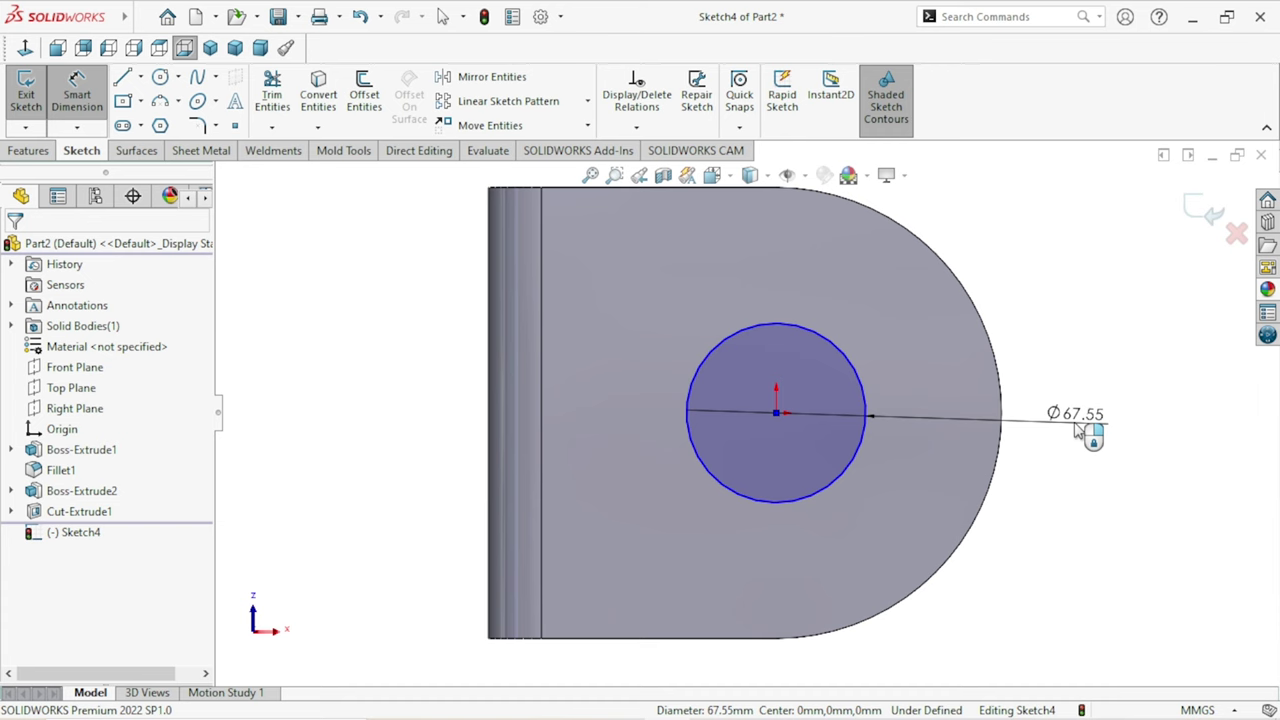
text(58)
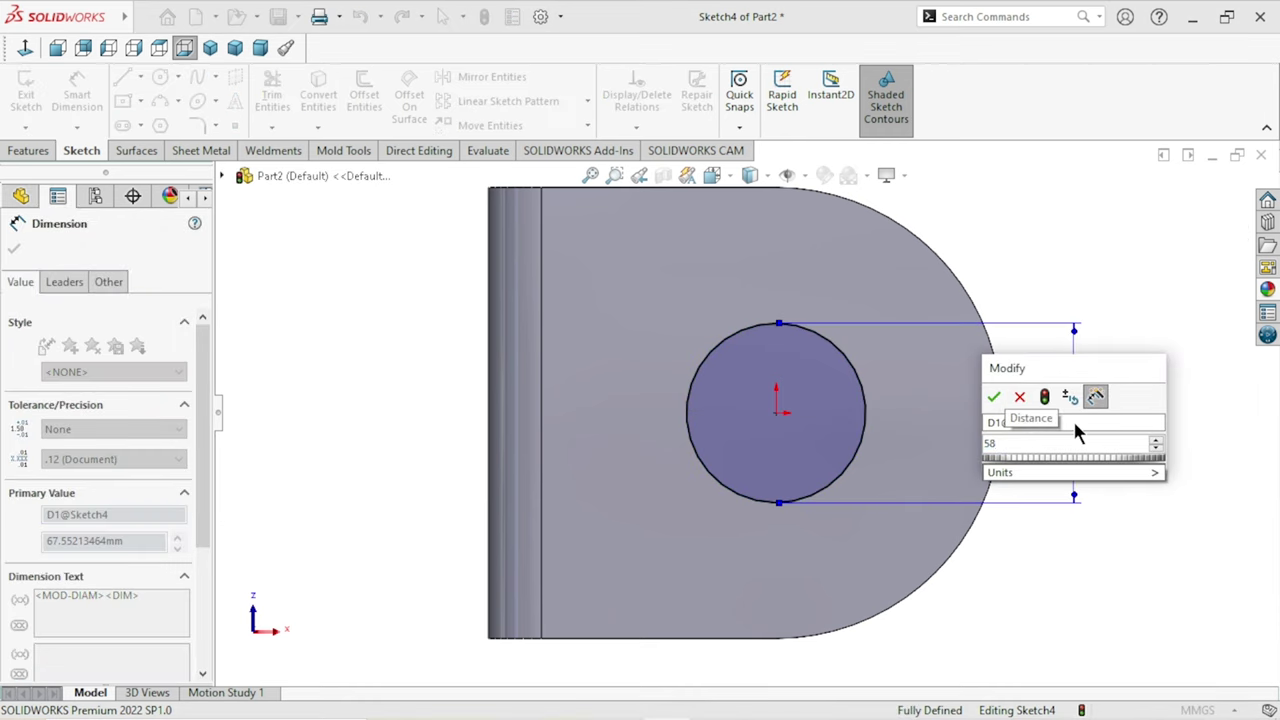
click(995, 400)
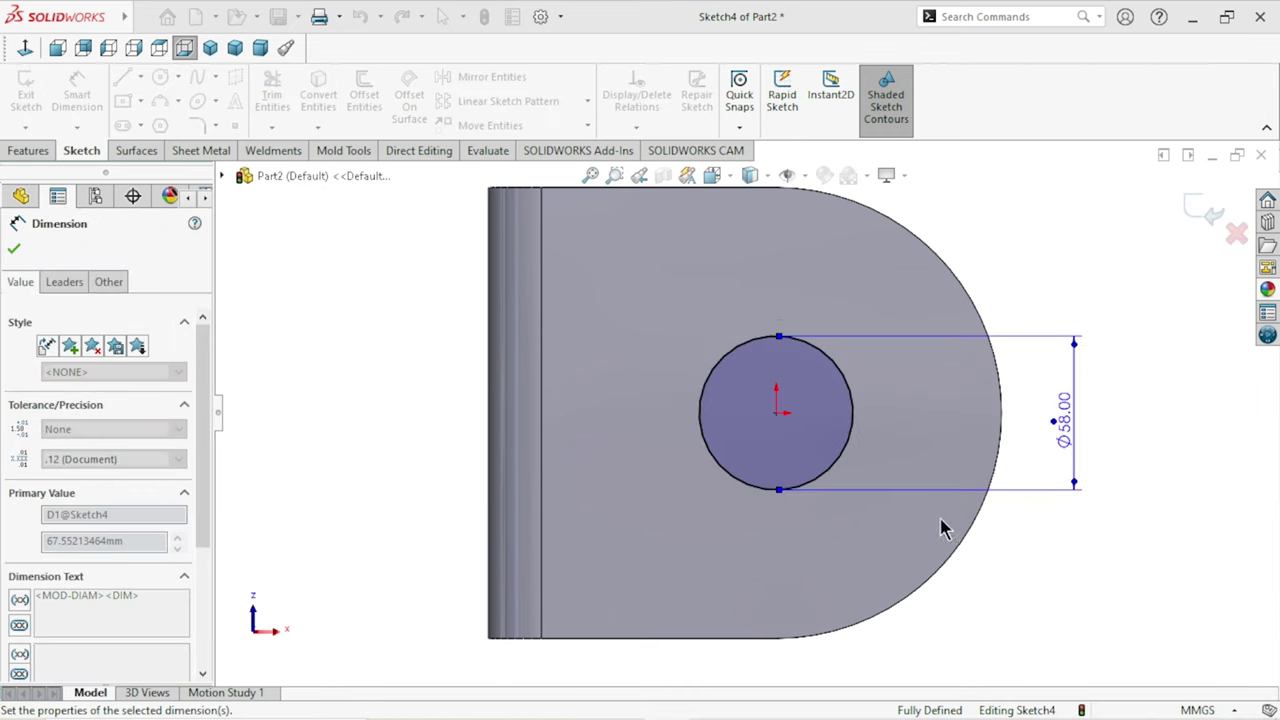
key(z)
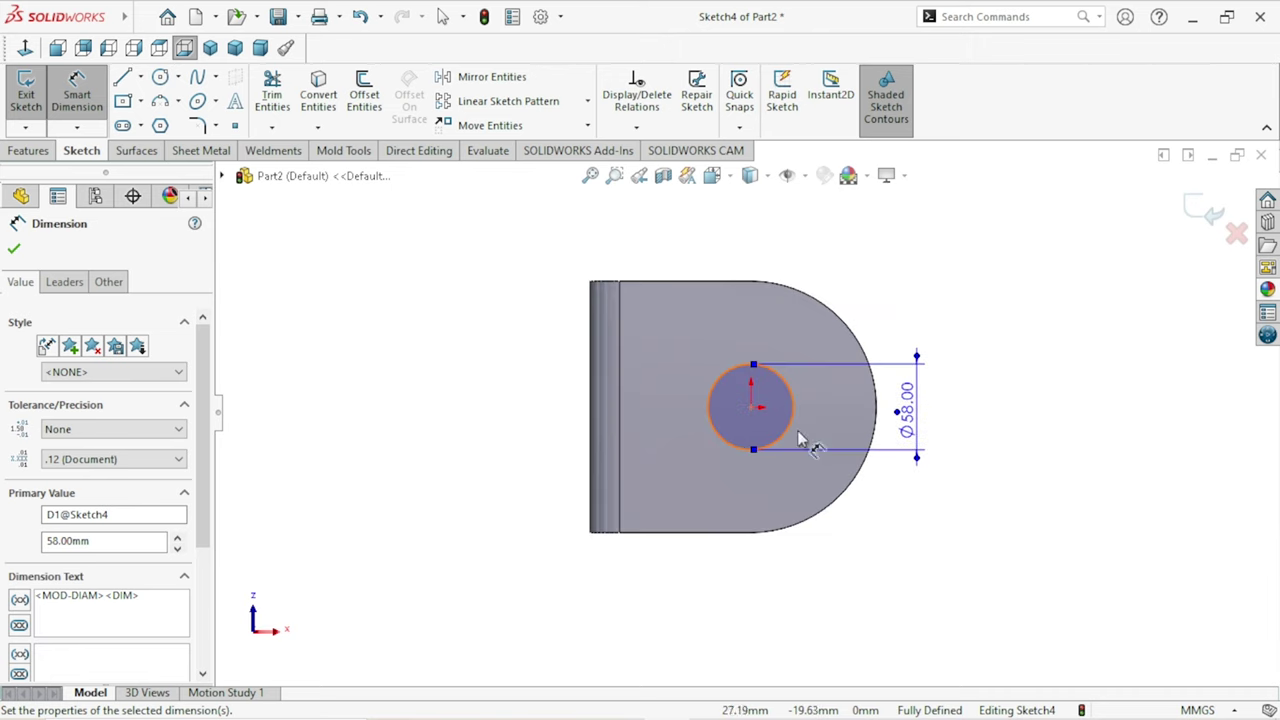
click(24, 254)
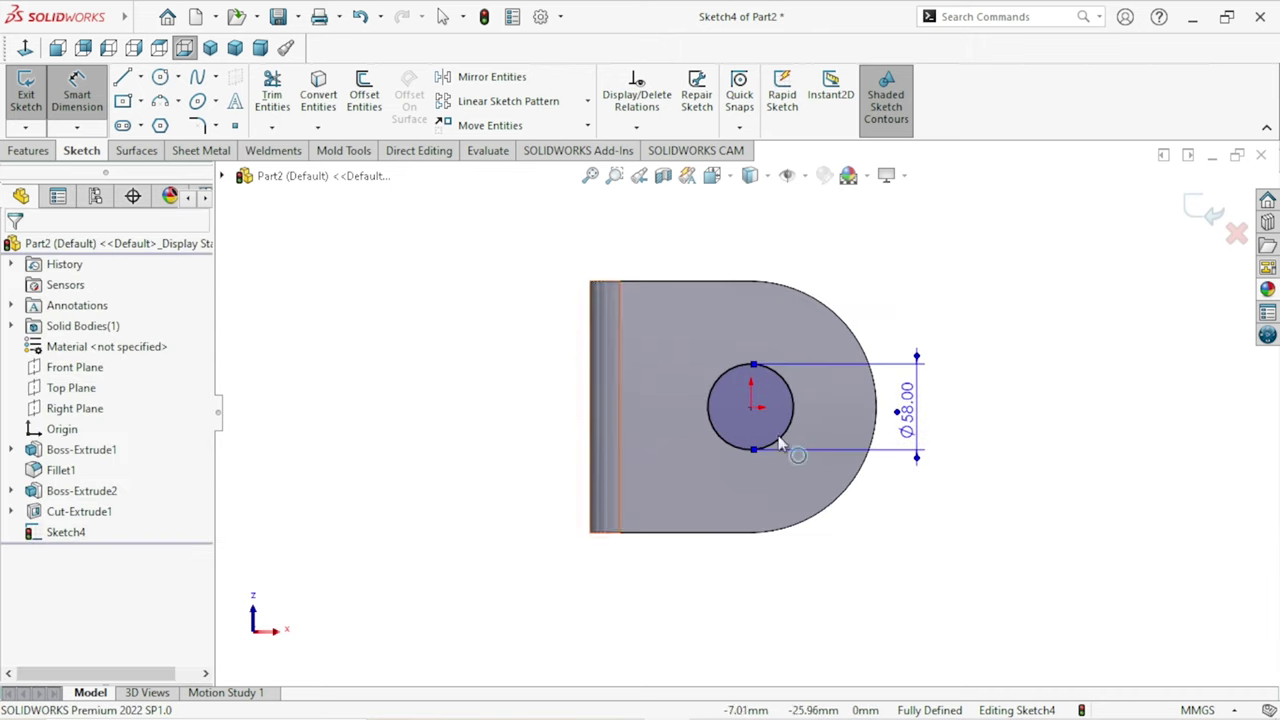
scroll(777, 429, down, 2)
scroll(795, 412, down, 1)
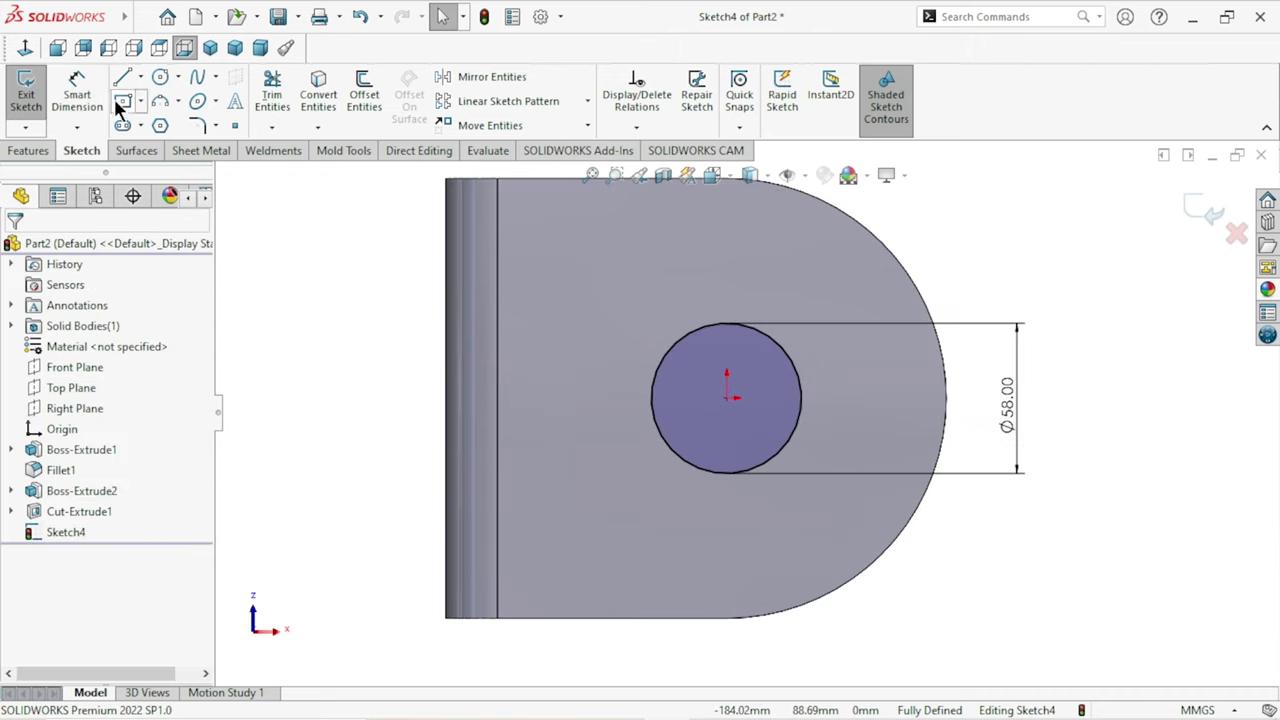
Draw a small corner rectangle at the circle's right edge for the key slot.
click(140, 99)
click(138, 124)
click(814, 369)
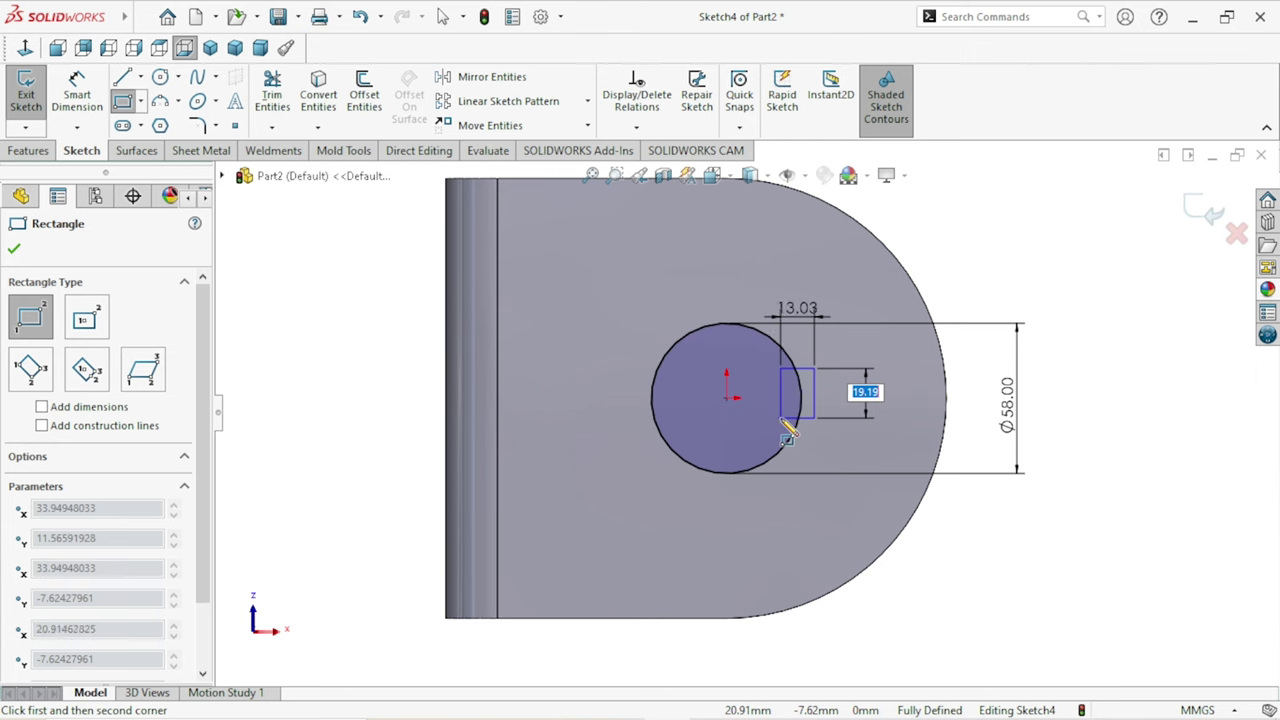
click(780, 417)
right_click(1004, 287)
click(1022, 276)
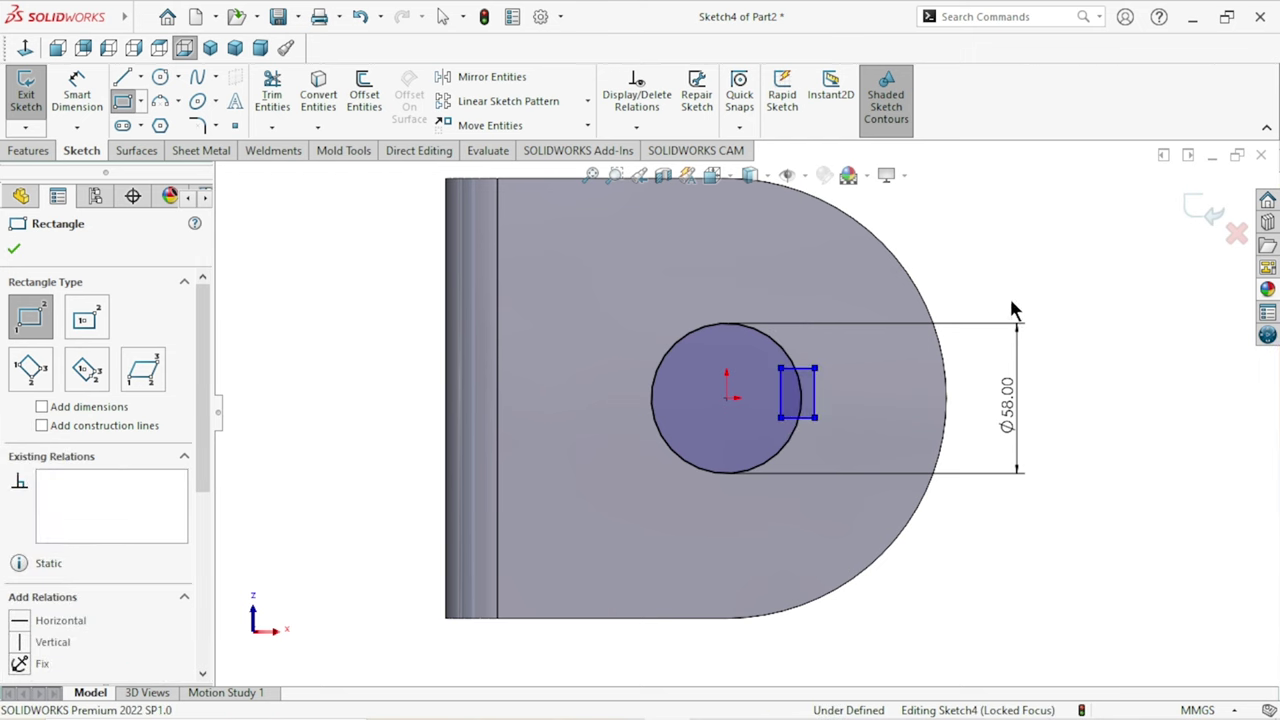
scroll(835, 455, down, 2)
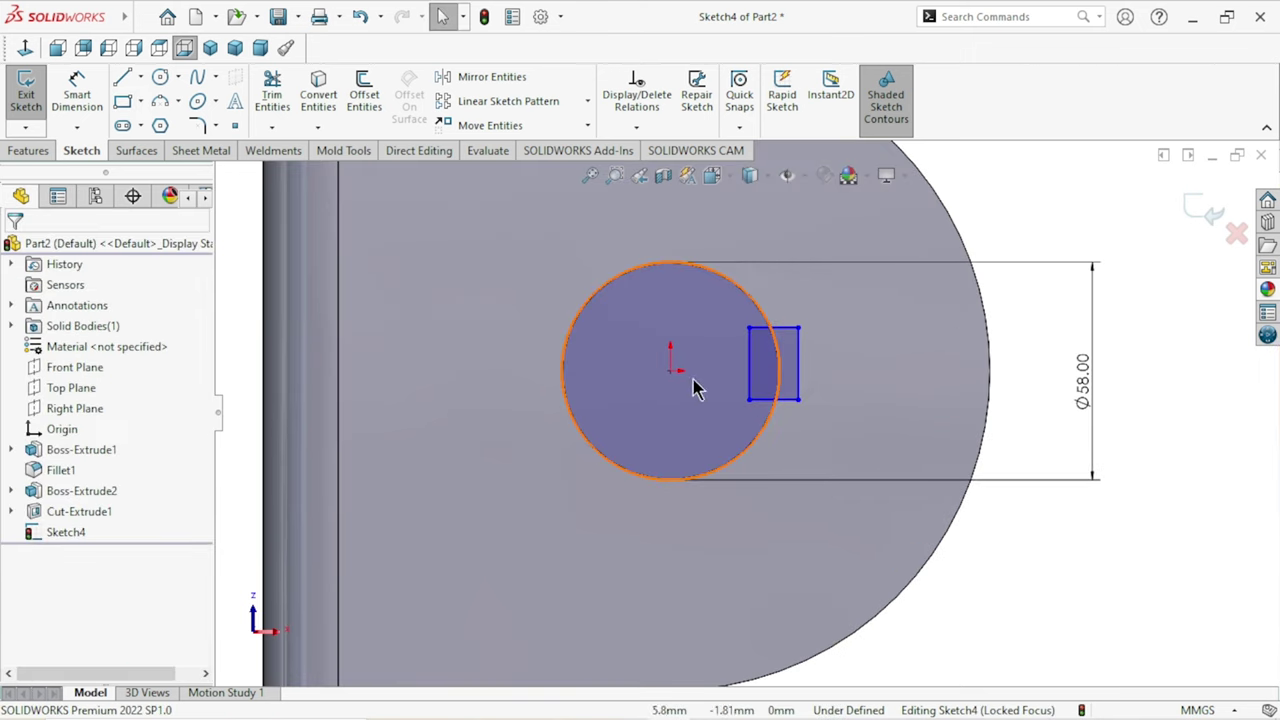
Dimension the key rectangle's height as 16 mm.
click(87, 101)
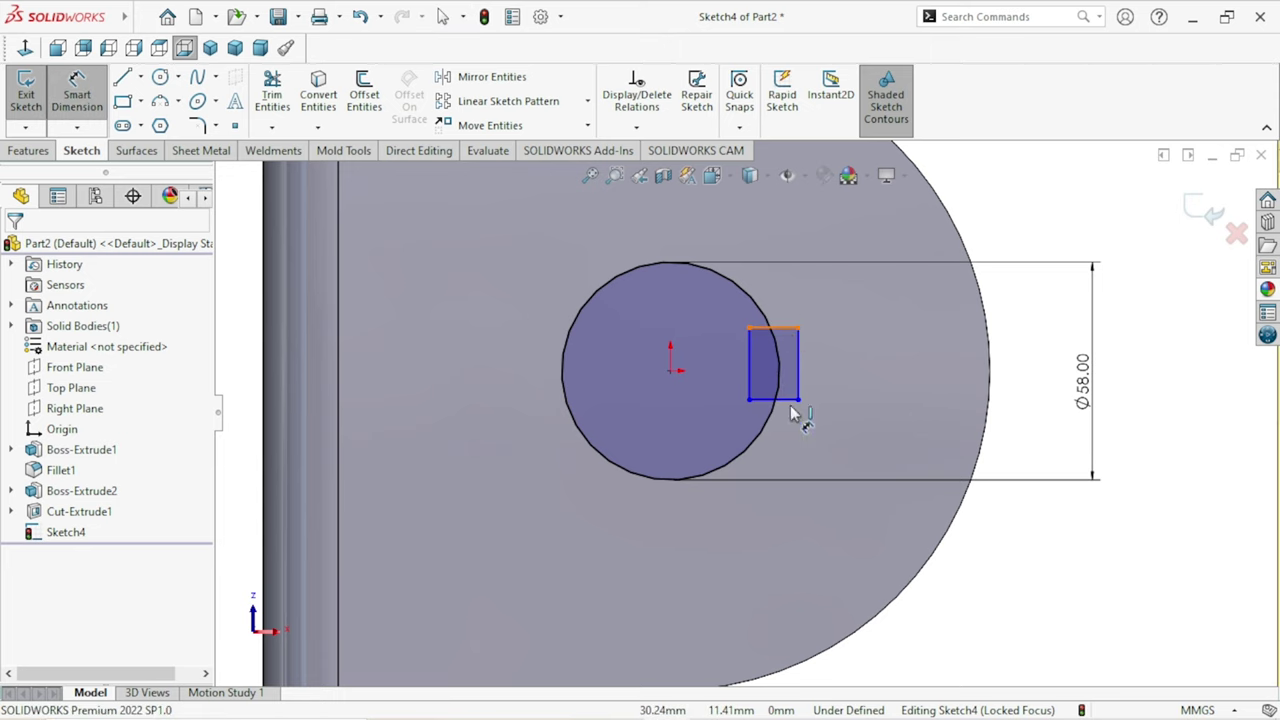
click(790, 400)
click(788, 328)
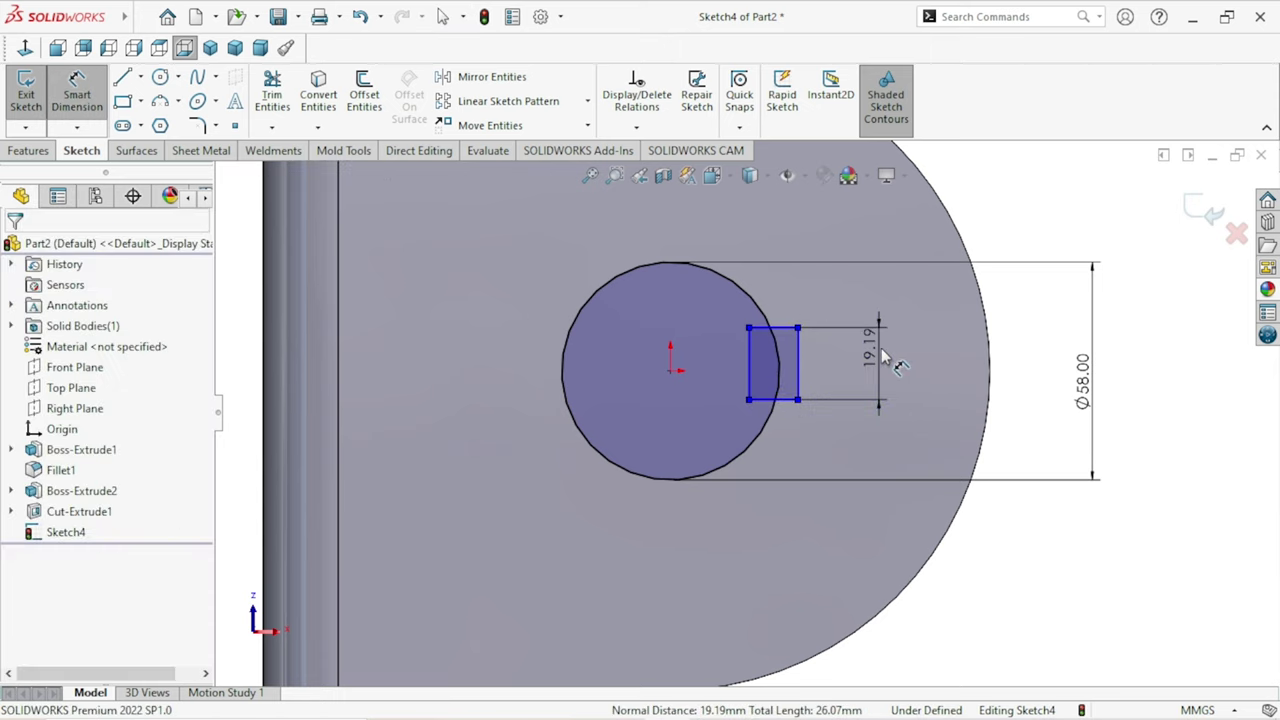
click(884, 357)
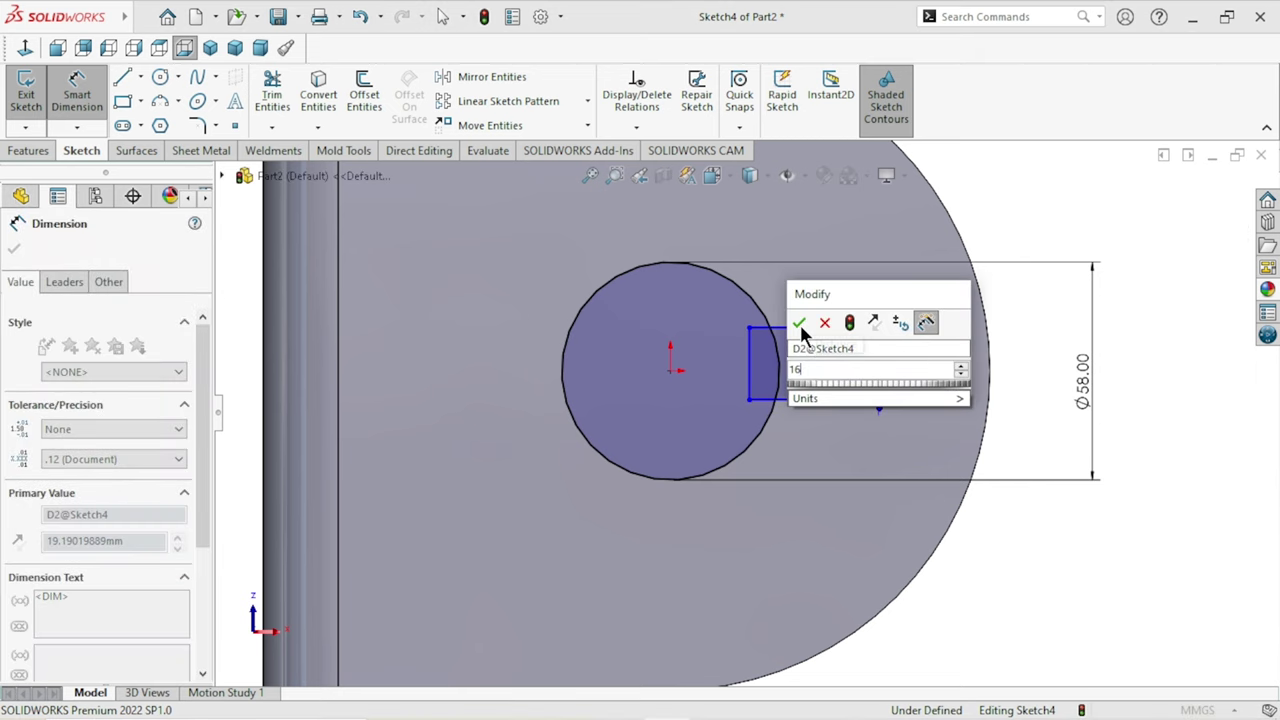
click(803, 321)
scroll(803, 335, up, 1)
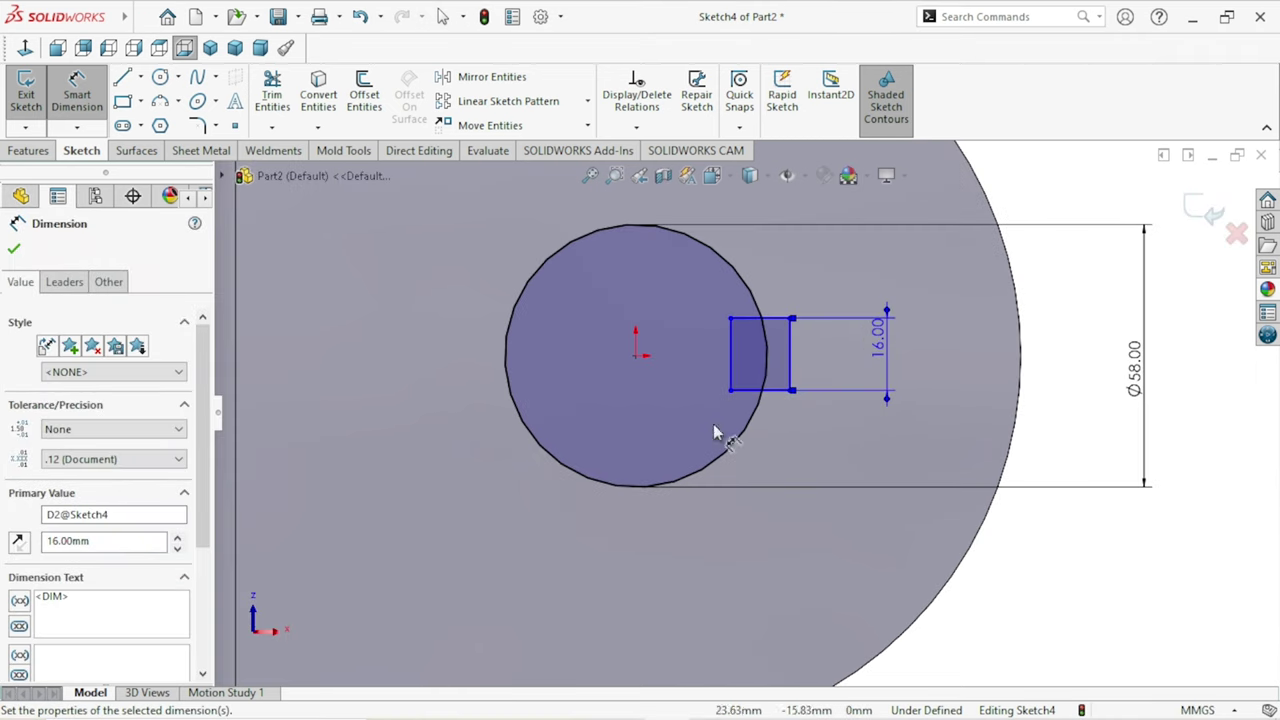
click(15, 250)
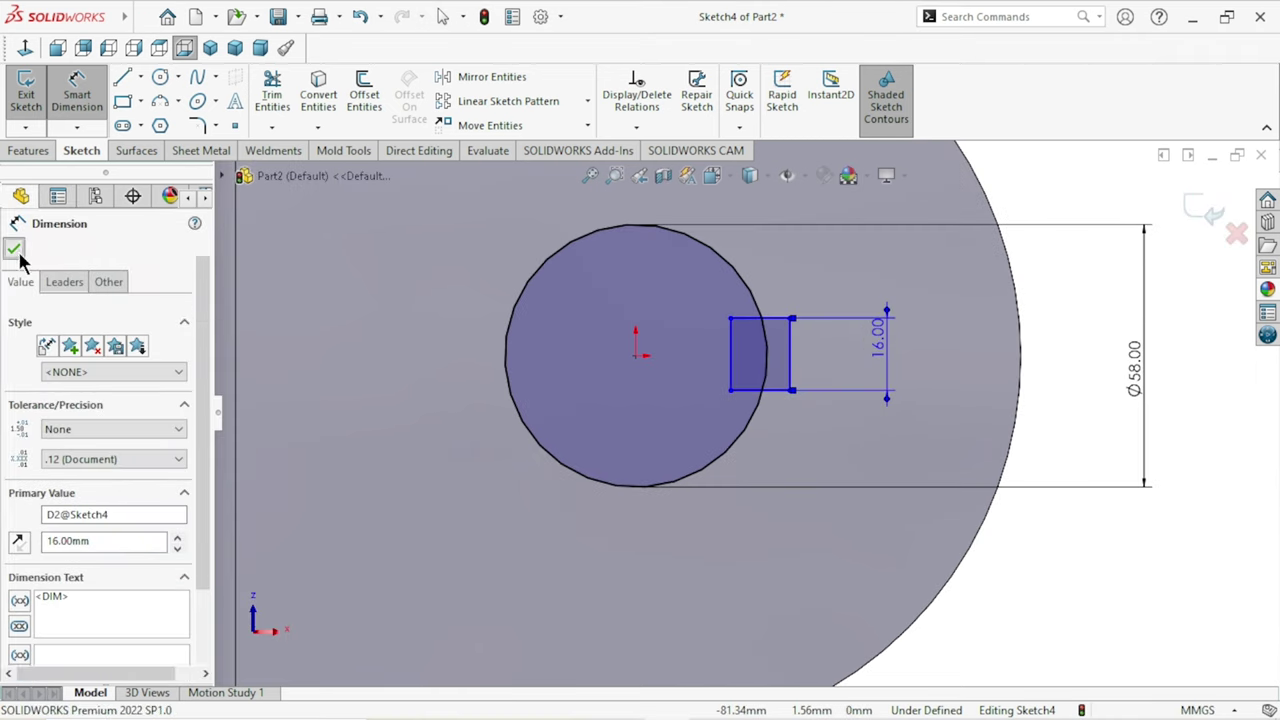
key(Escape)
Align the rectangle's right-side midpoint horizontally with the sketch origin.
click(791, 355)
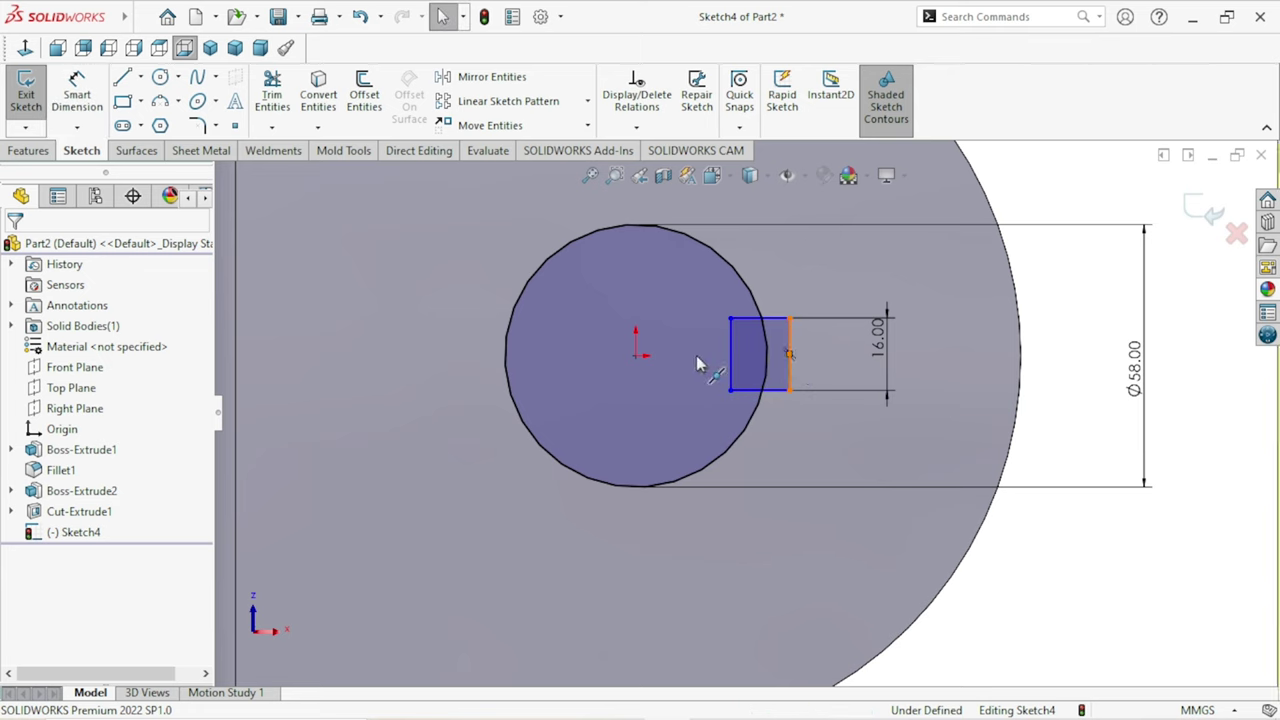
click(636, 356)
ctrl+click(790, 355)
click(692, 274)
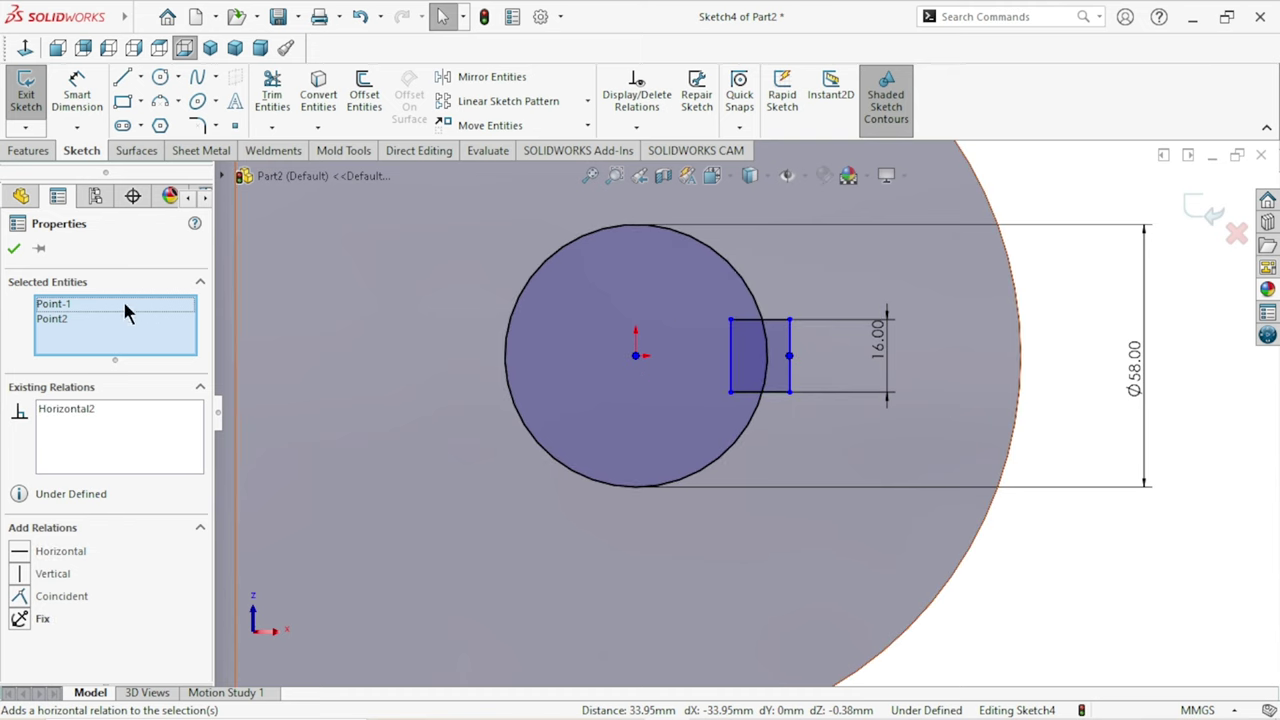
click(14, 252)
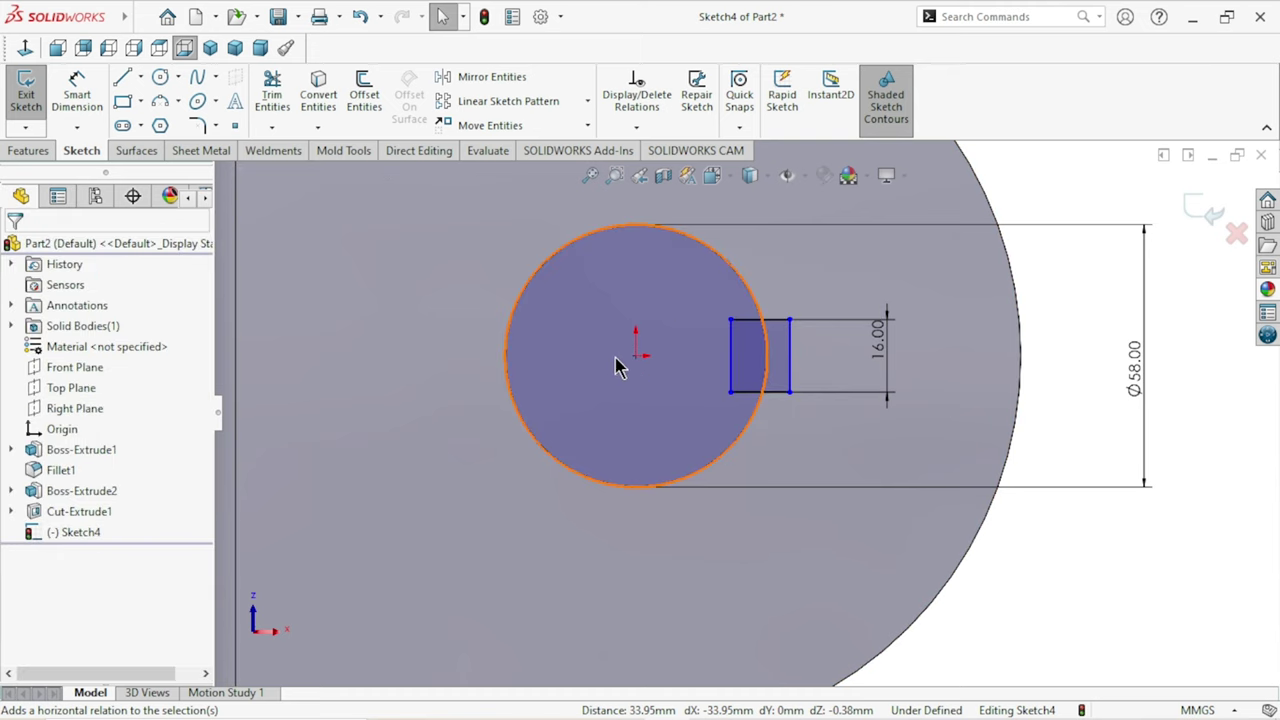
Dimension the rectangle's right edge 34.5 mm from the origin.
click(79, 100)
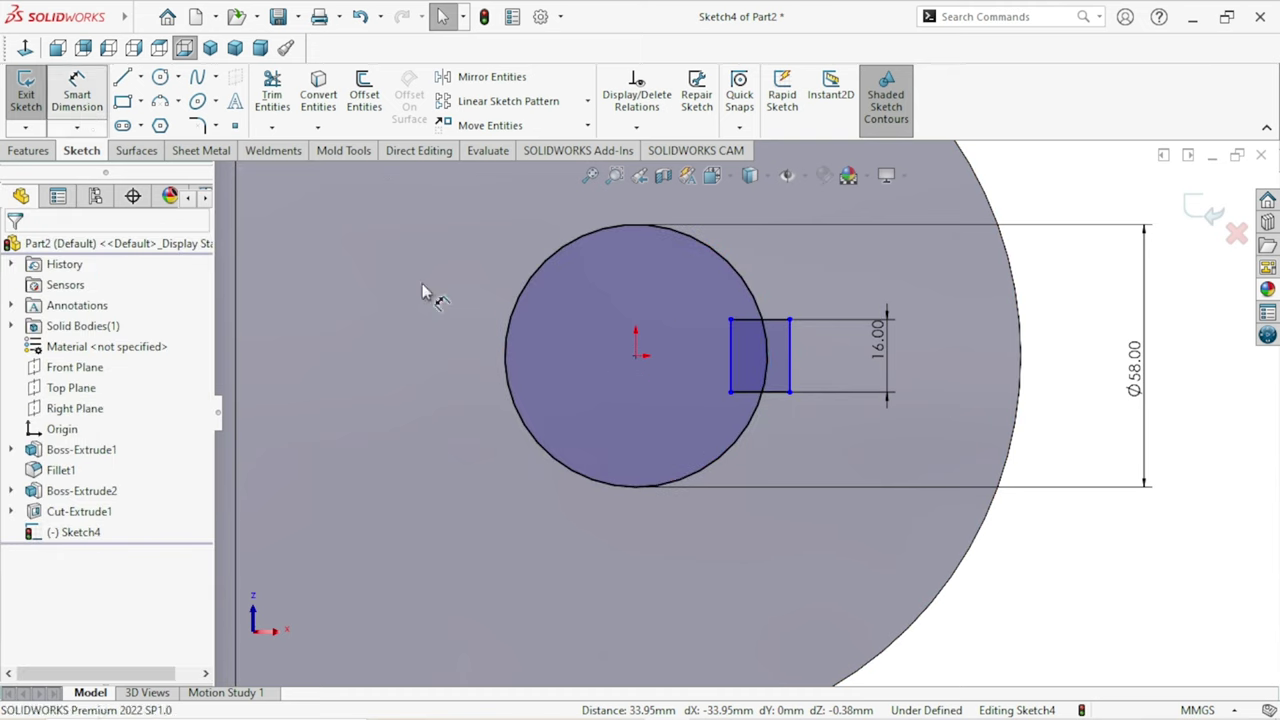
click(635, 356)
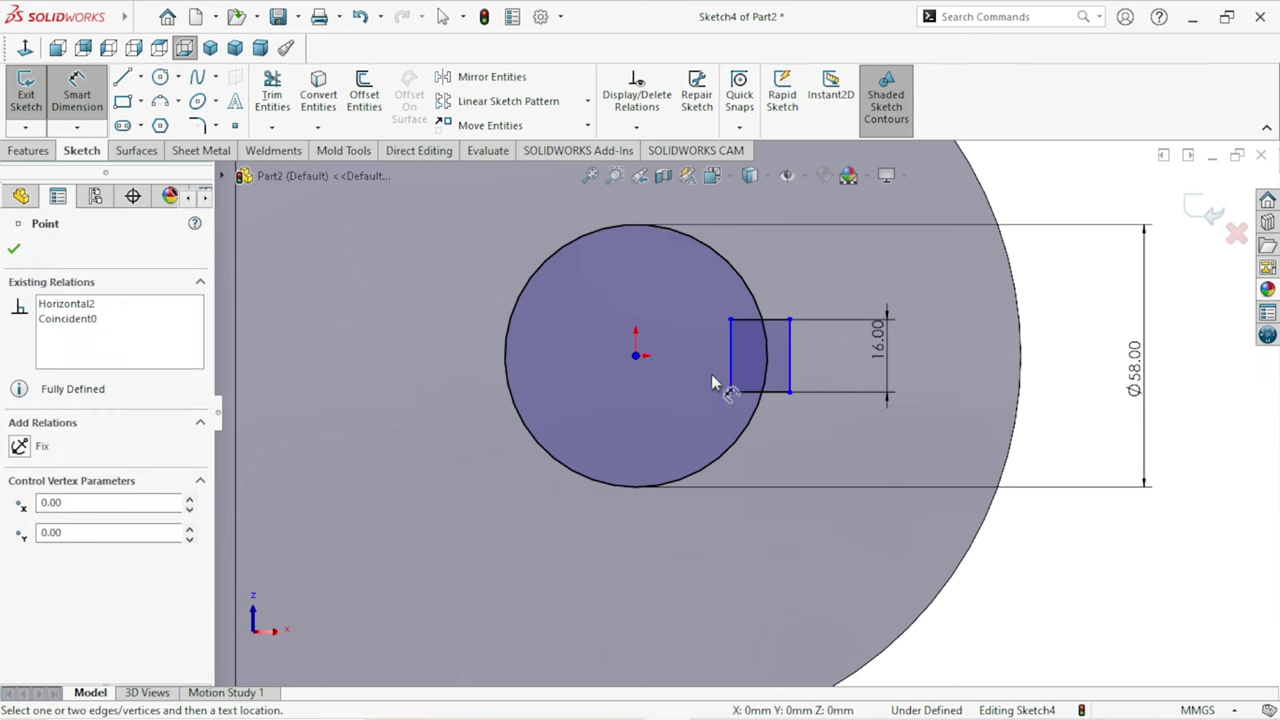
click(790, 370)
click(700, 548)
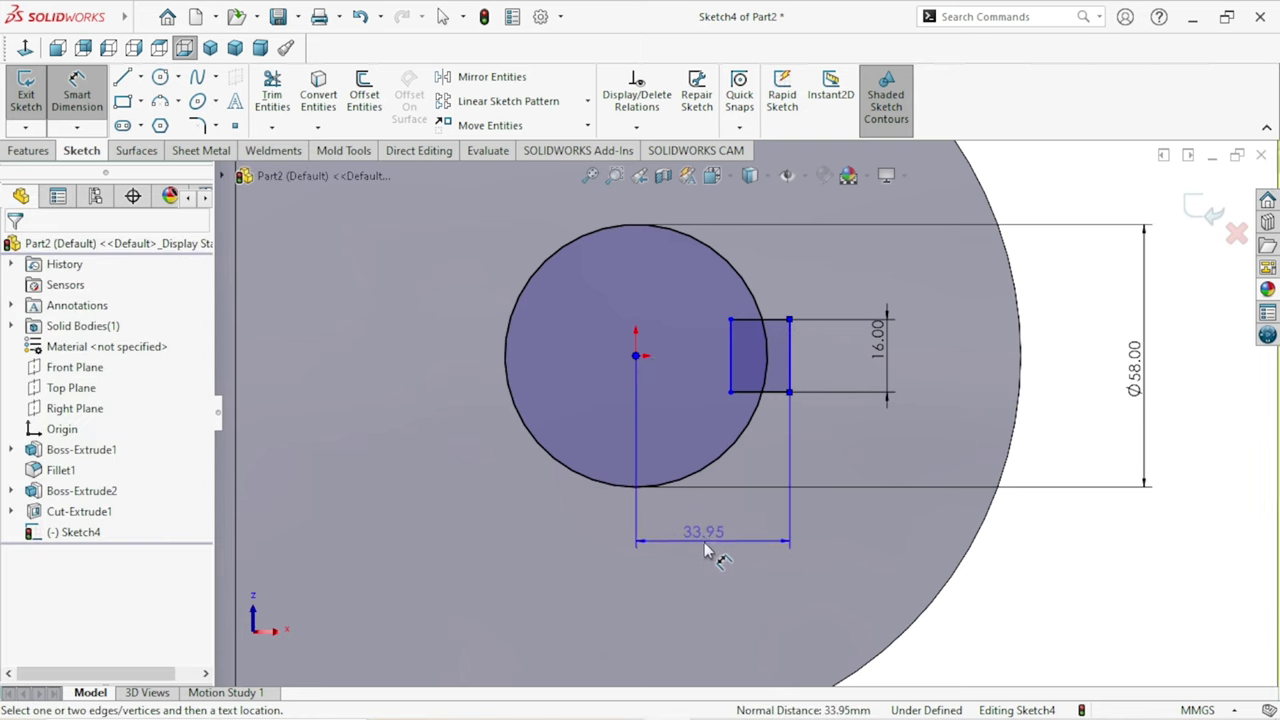
text(34)
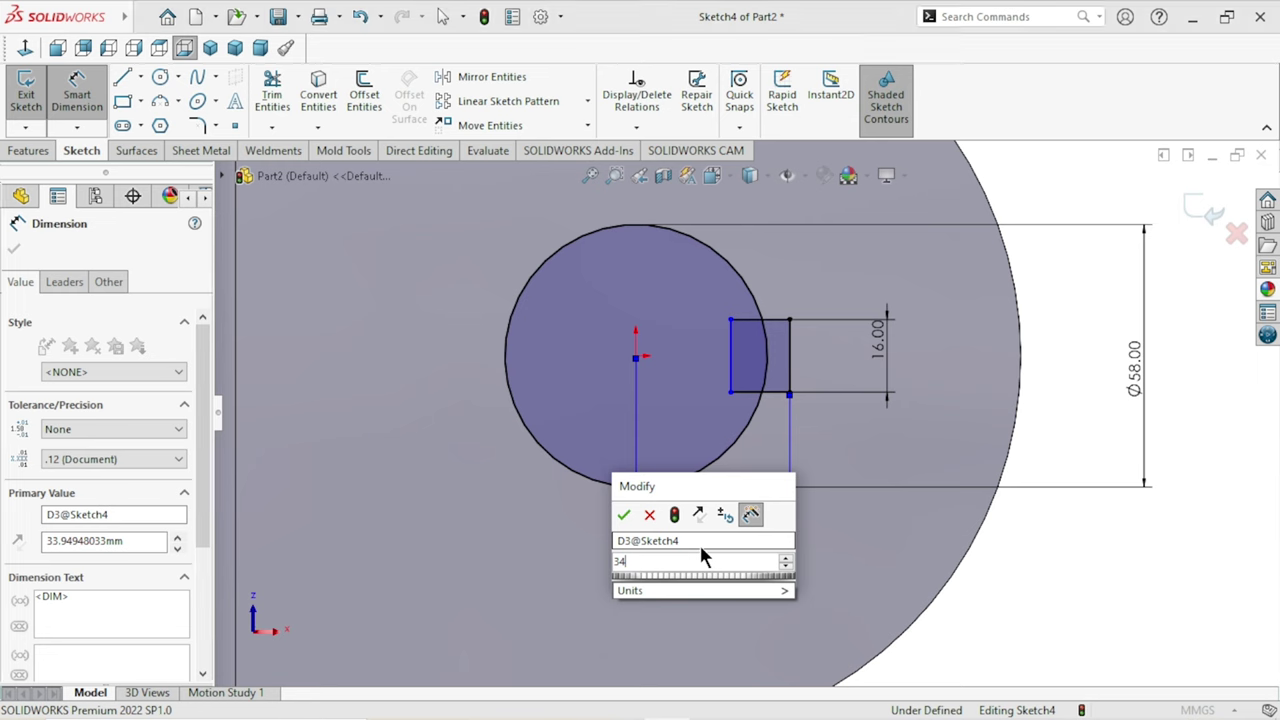
text(.5)
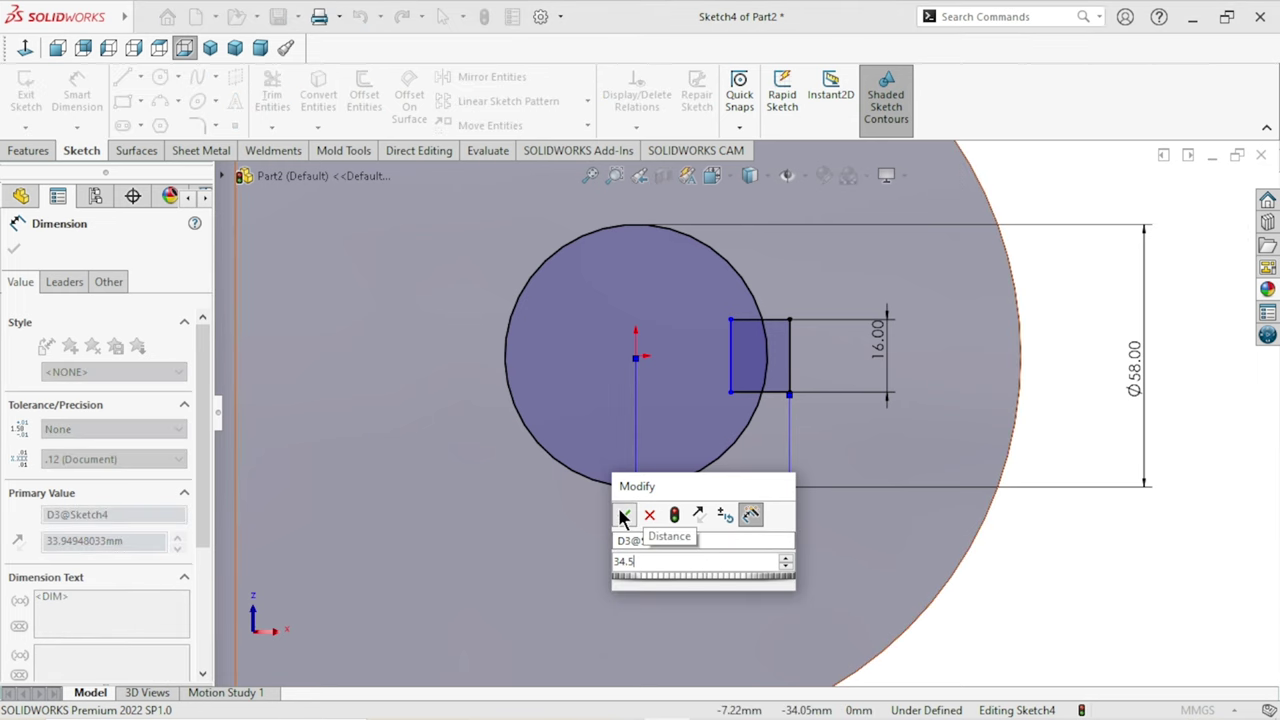
click(623, 514)
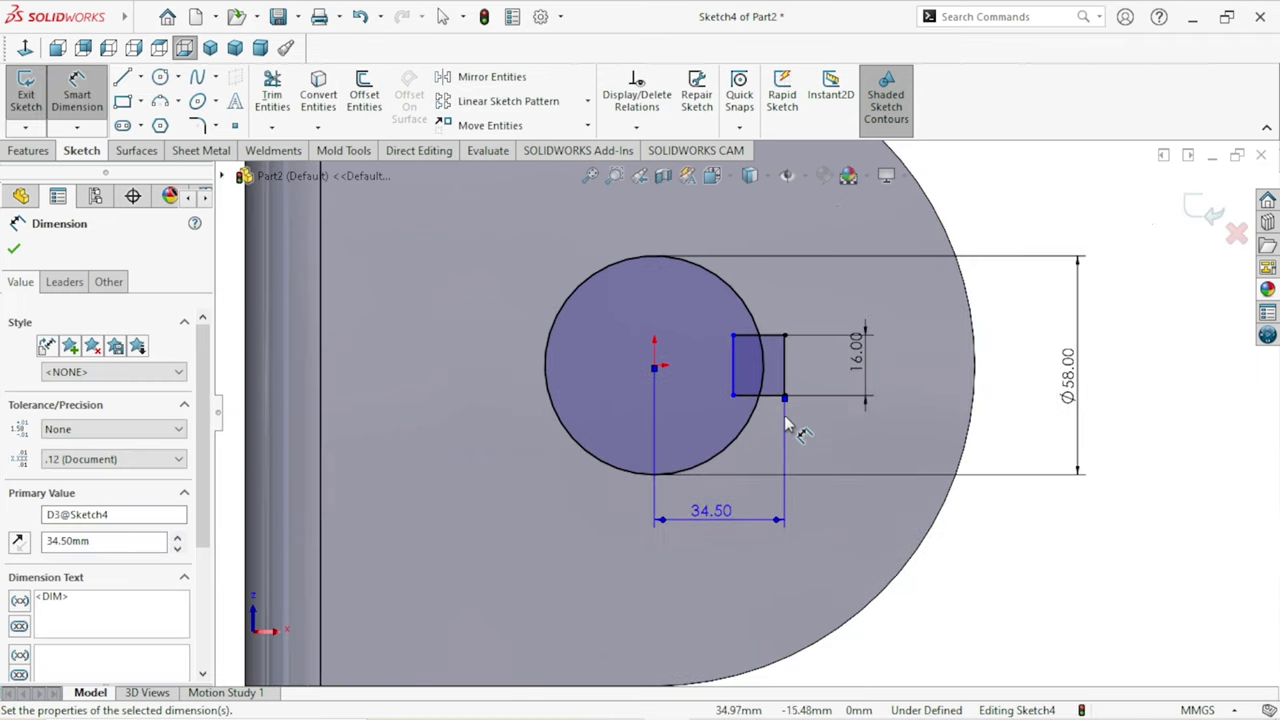
click(13, 251)
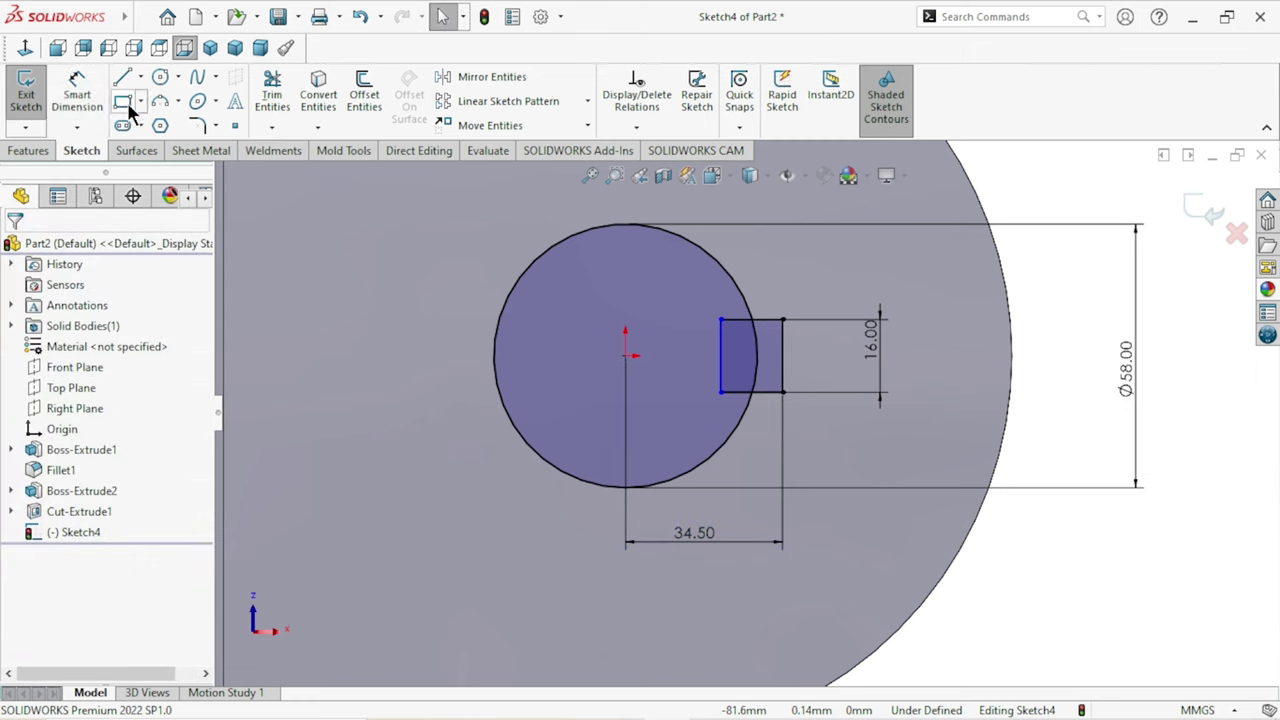
click(272, 95)
Trim the inner rectangle lines to merge the circle and key into one outline.
drag(700, 357, 763, 360)
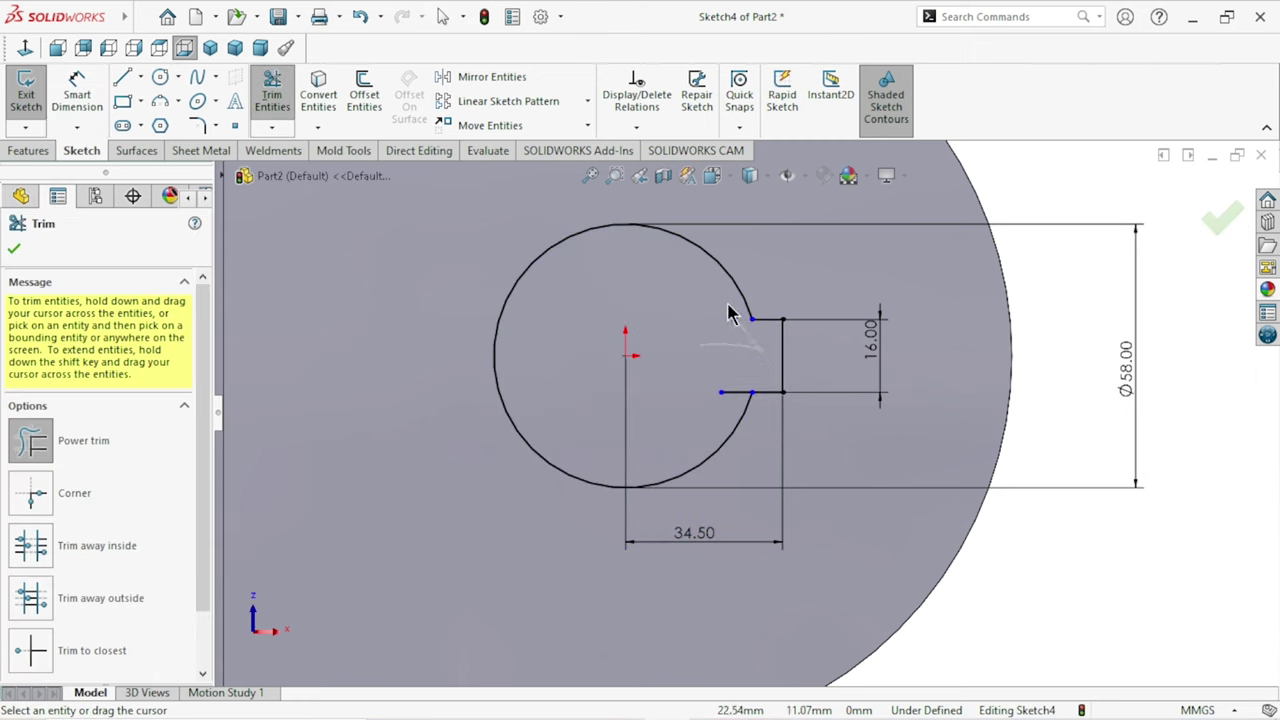
drag(730, 313, 737, 400)
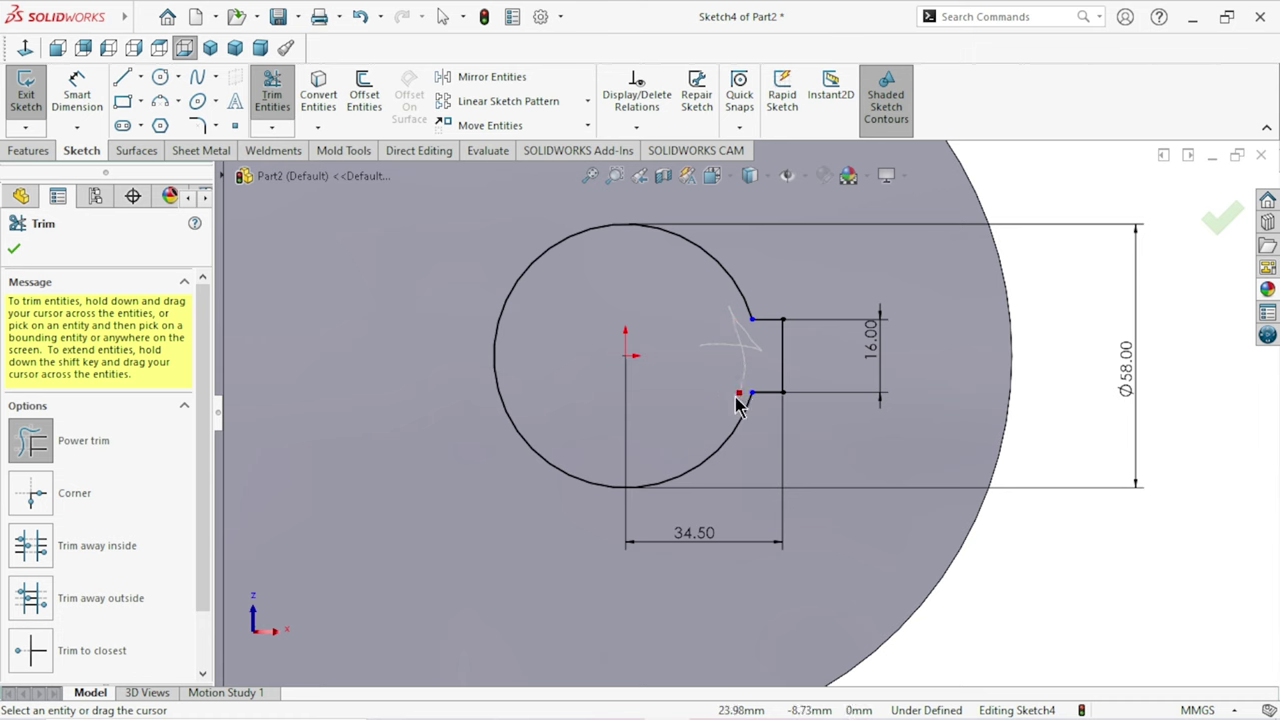
click(15, 250)
Extrude-cut the keyed Ø58 profile Through All to form the bore with keyway.
scroll(706, 425, up, 2)
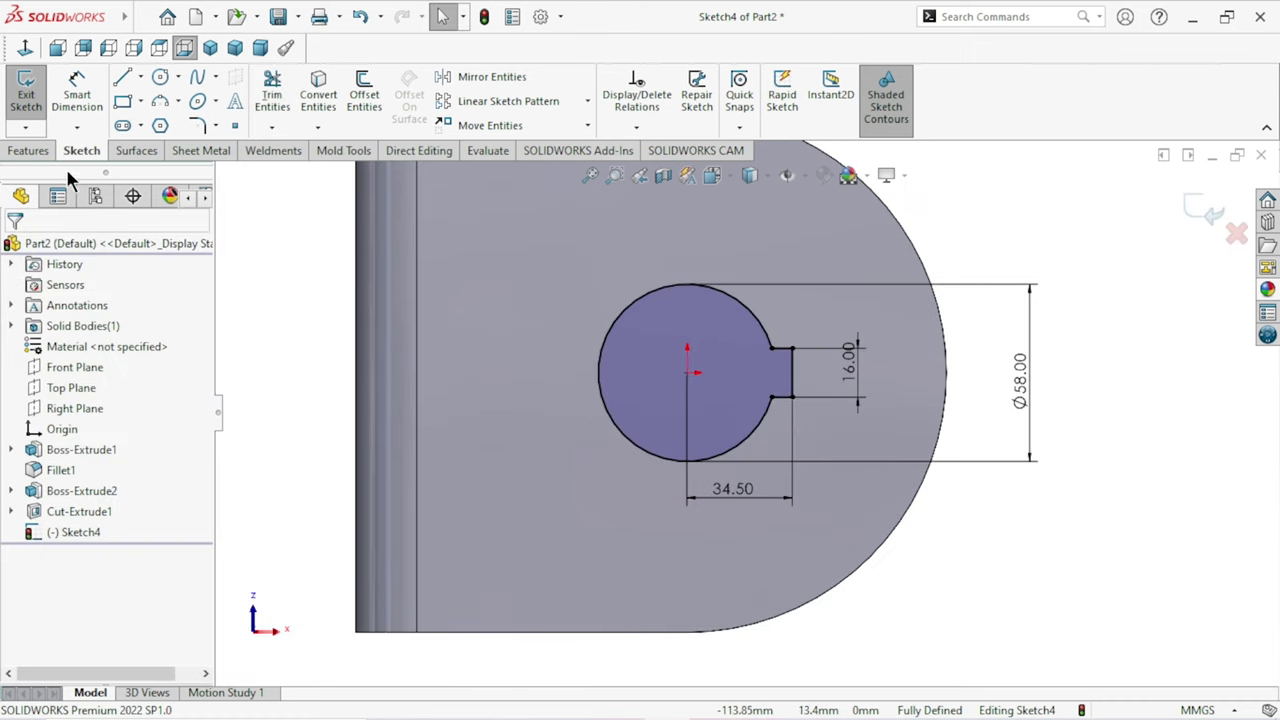
click(30, 150)
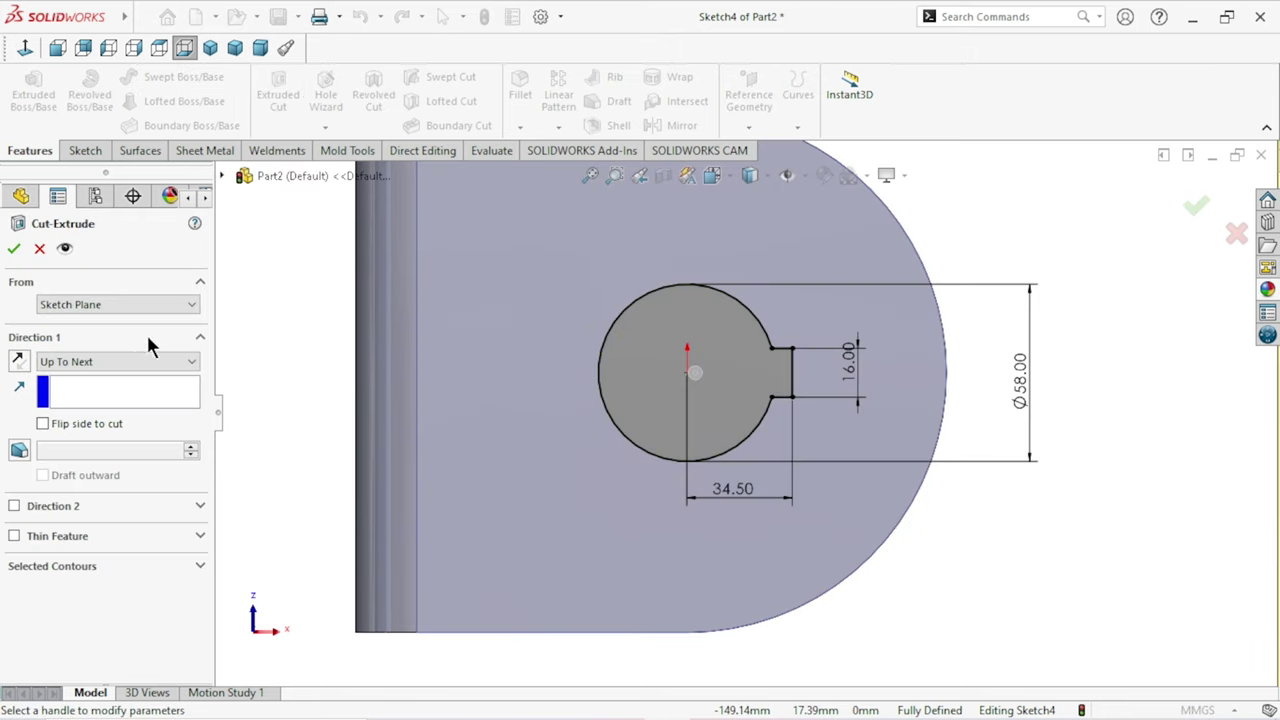
click(128, 362)
click(110, 392)
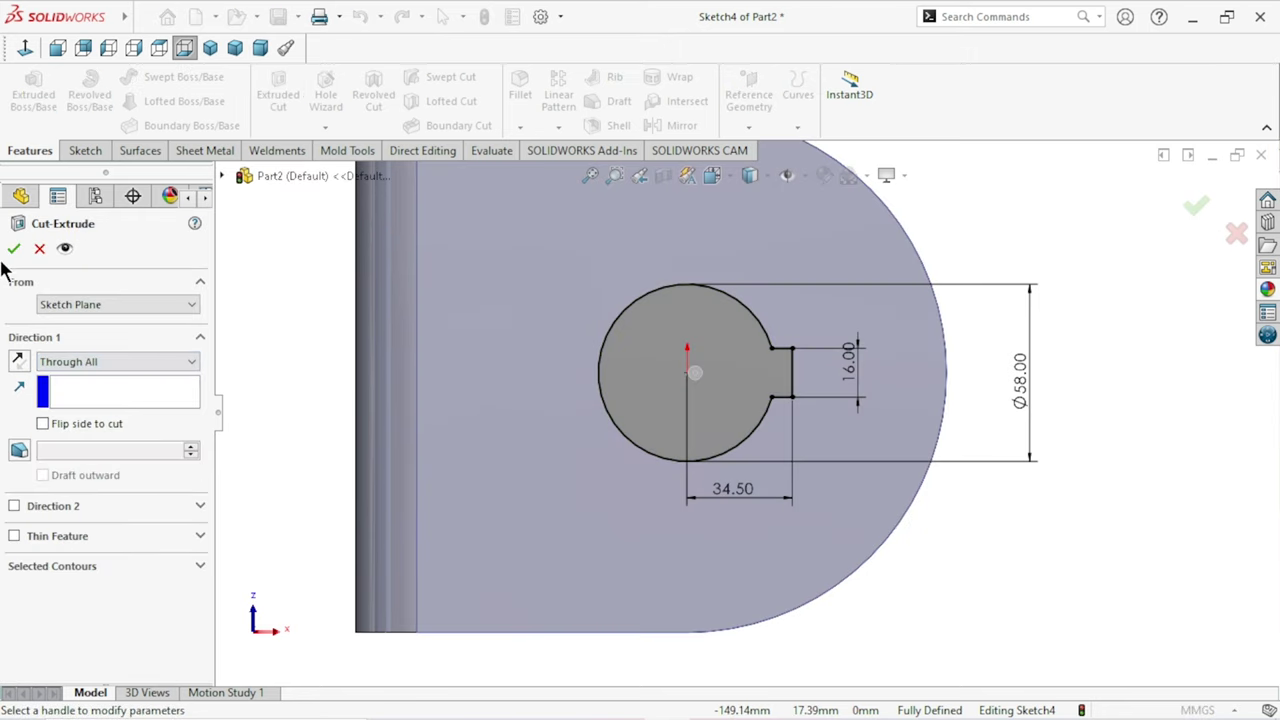
click(13, 250)
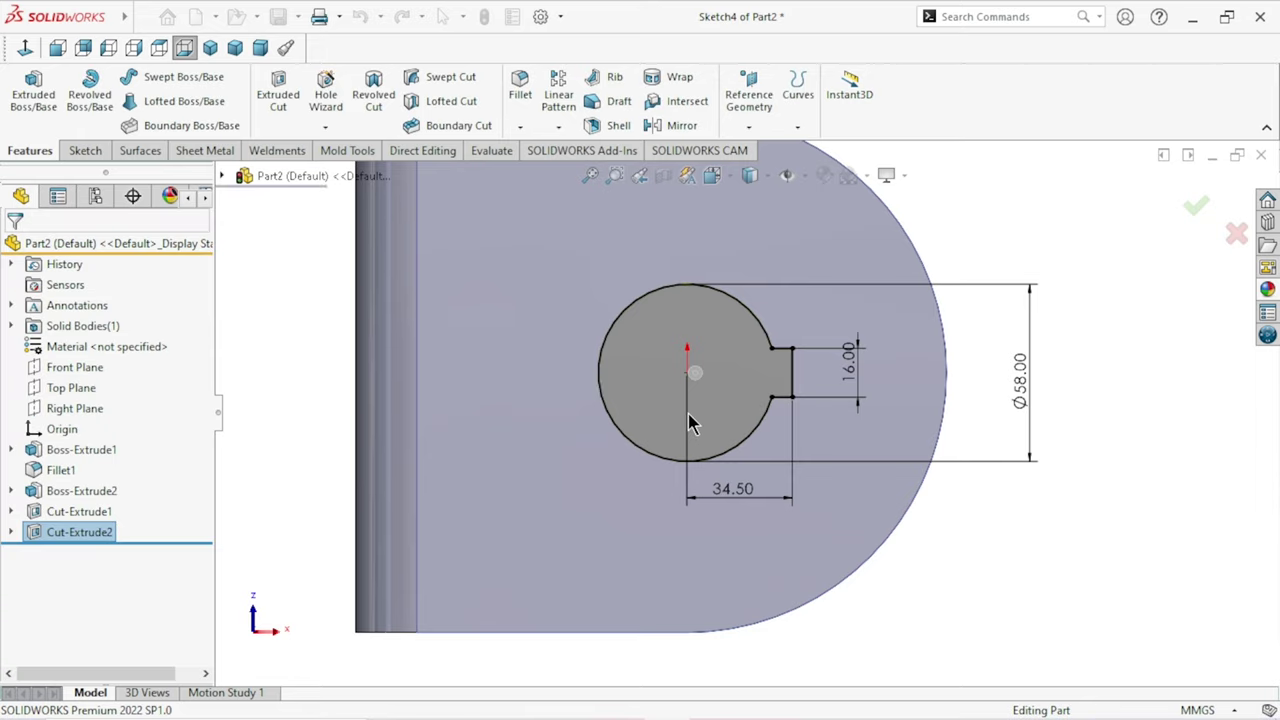
scroll(884, 377, up, 3)
Roll back before Cut-Extrude2 and restore it, orbit to show the keyed bore, then start a Chamfer.
mouse_move(884, 377)
middle_down()
mouse_move(790, 381)
mouse_move(674, 314)
mouse_move(657, 371)
mouse_move(677, 257)
mouse_move(898, 425)
mouse_move(846, 257)
mouse_move(594, 309)
mouse_move(758, 400)
mouse_move(490, 488)
middle_up()
drag(153, 543, 151, 527)
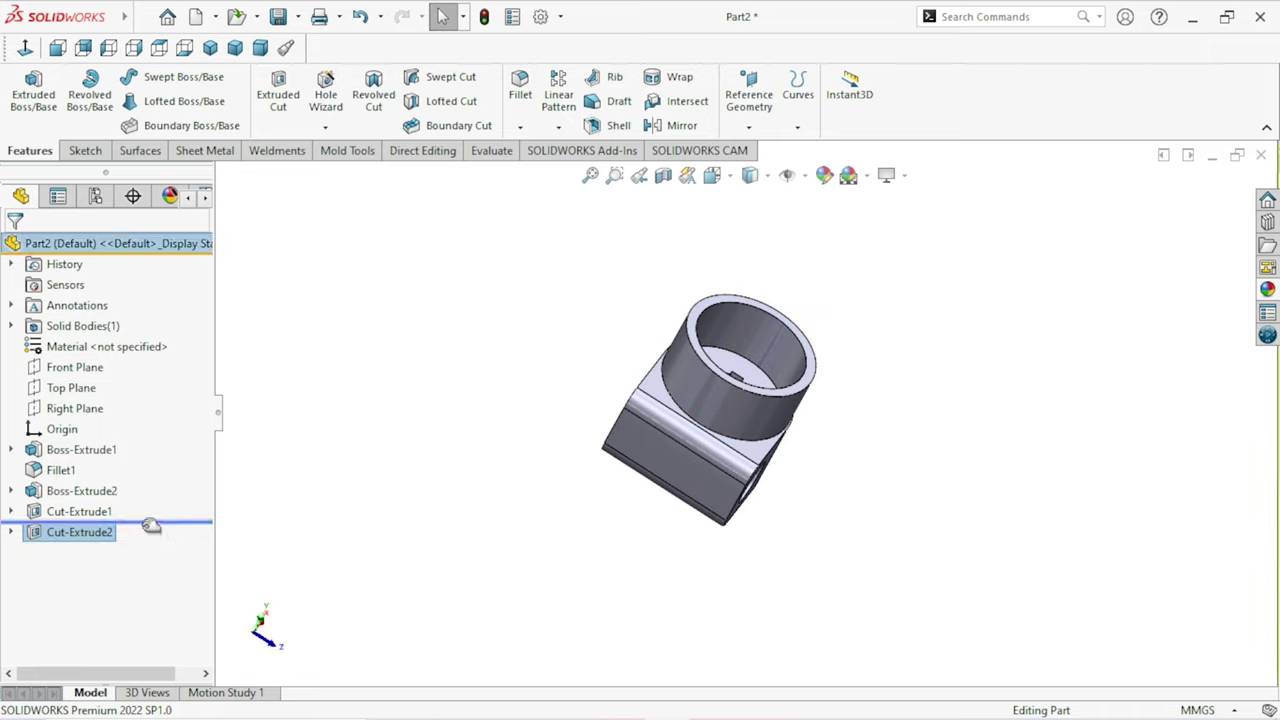
scroll(749, 408, down, 2)
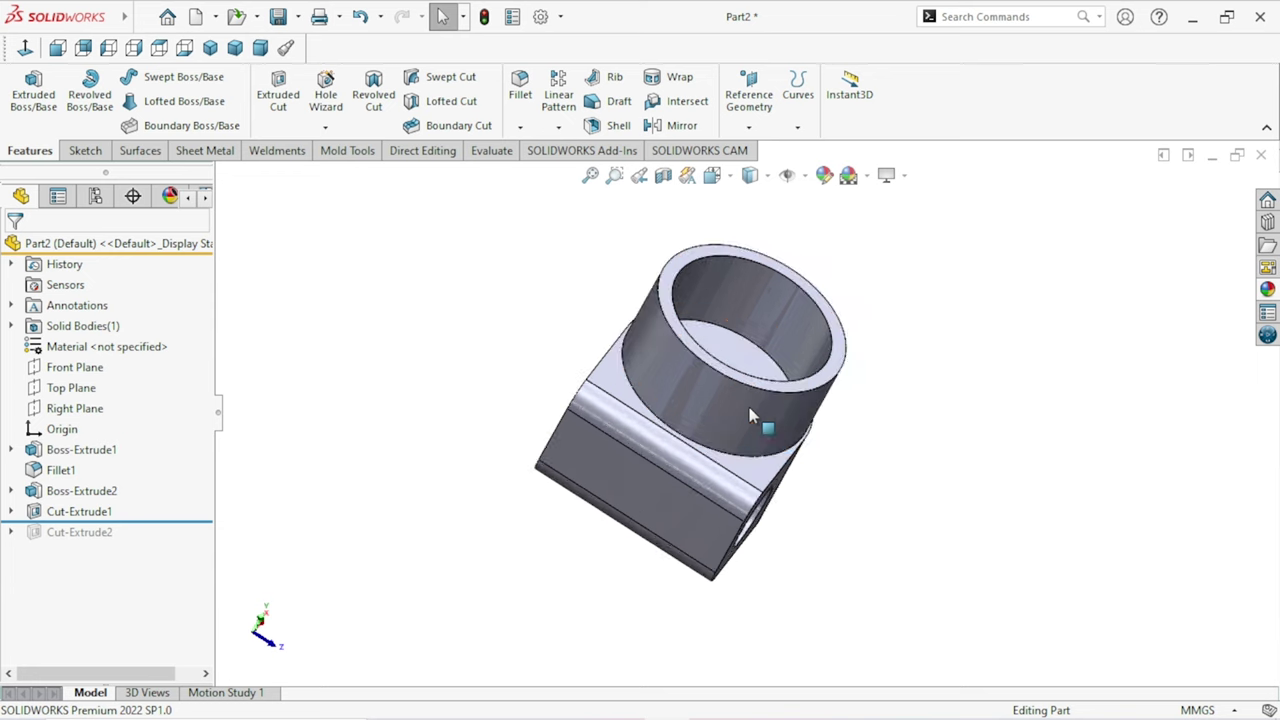
drag(167, 520, 167, 535)
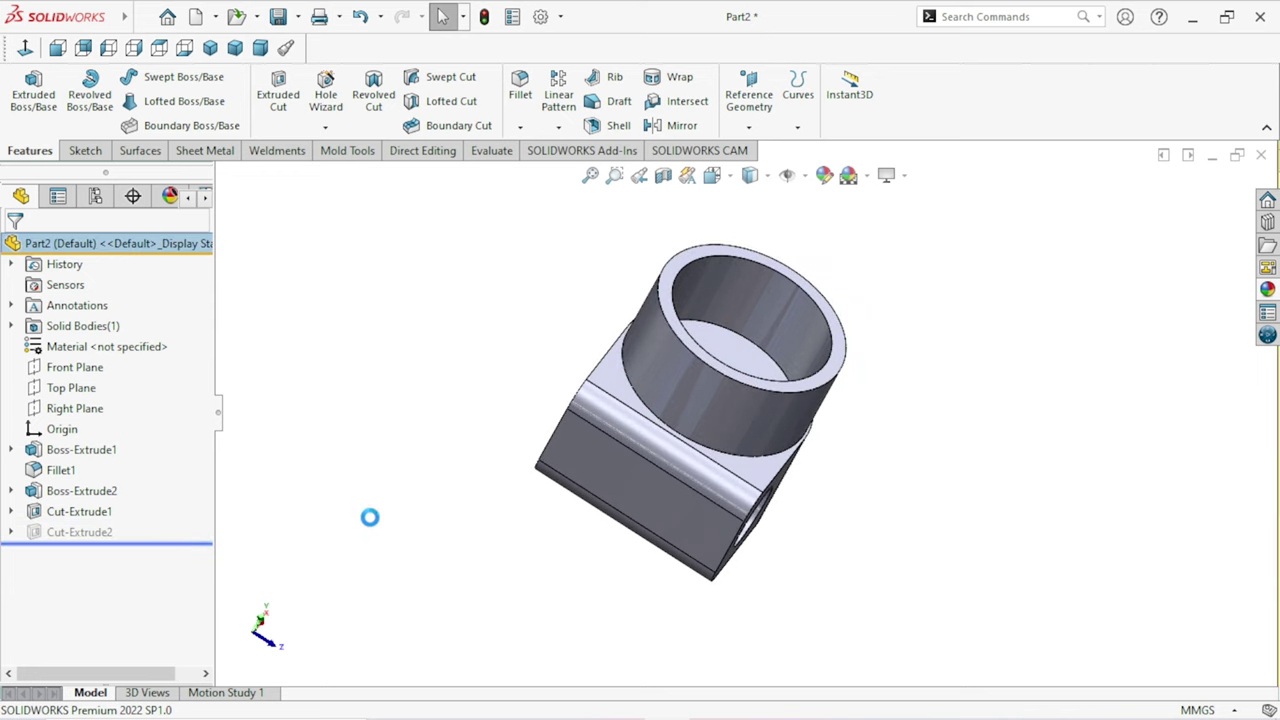
mouse_move(762, 510)
middle_down()
mouse_move(756, 433)
mouse_move(943, 486)
mouse_move(470, 228)
middle_up()
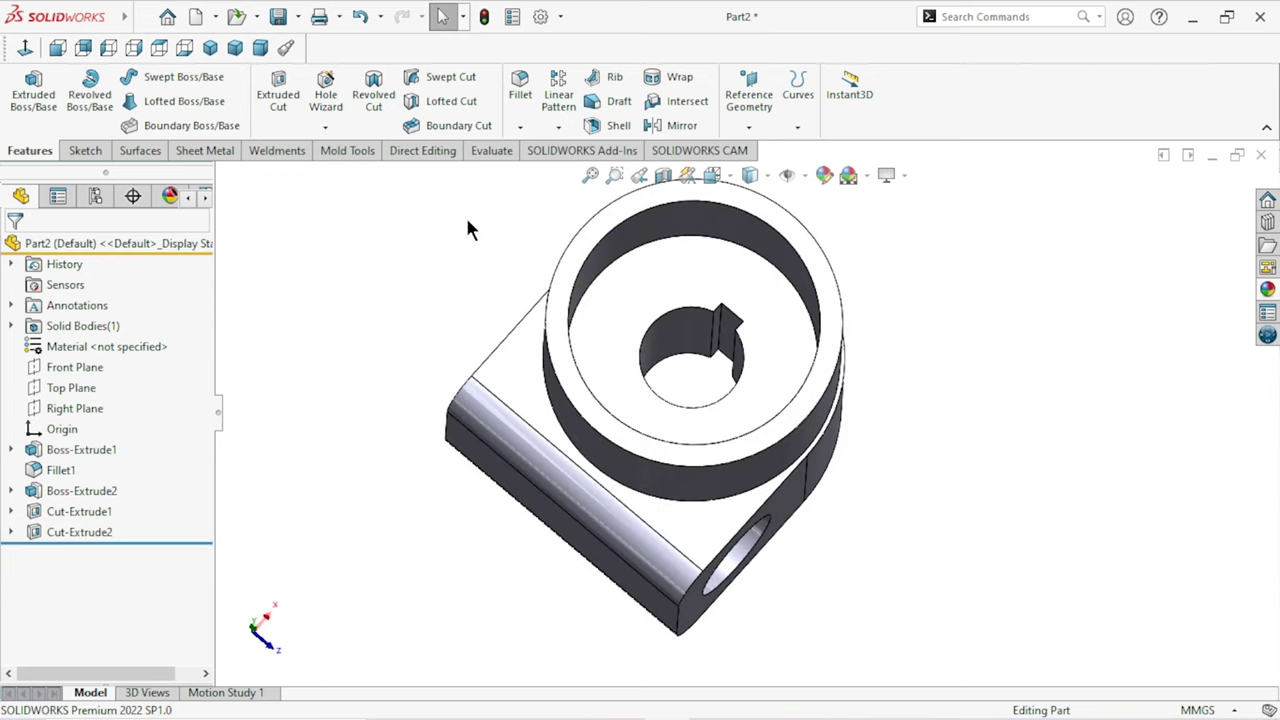
click(521, 128)
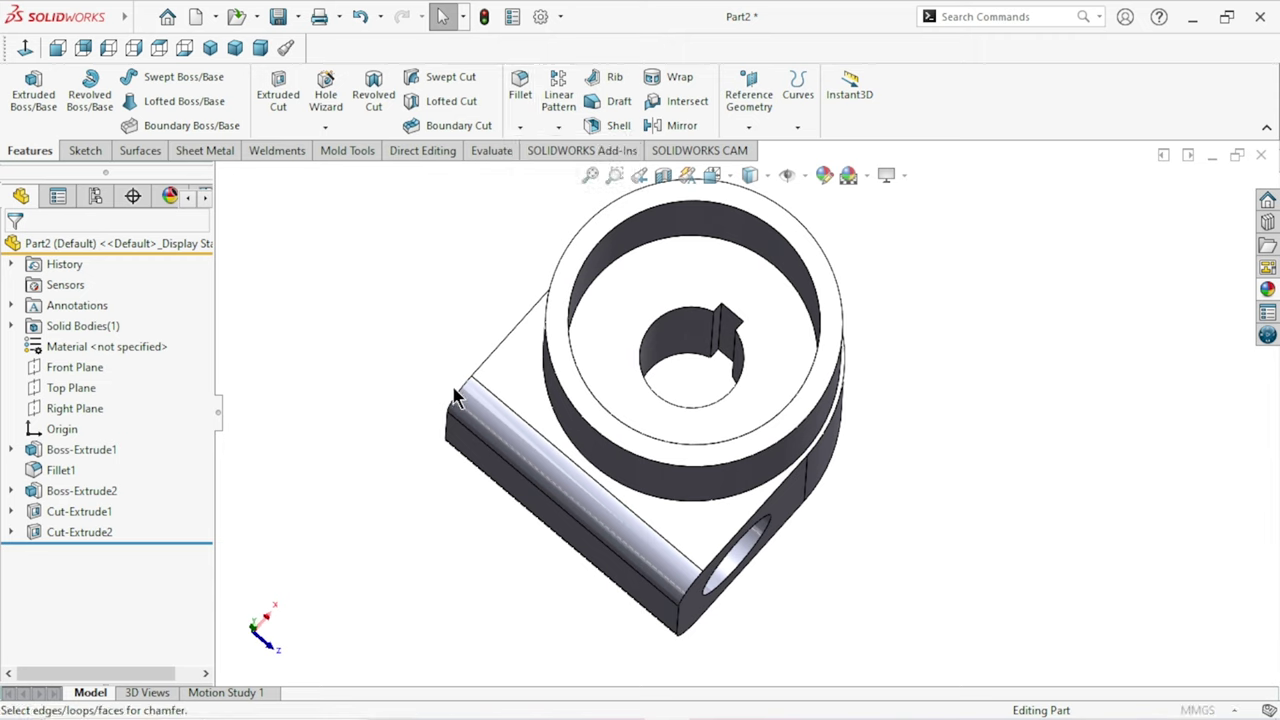
Set the chamfer distance to 1 mm and select both edges of the keyed bore.
text(1)
key(Return)
scroll(700, 405, down, 3)
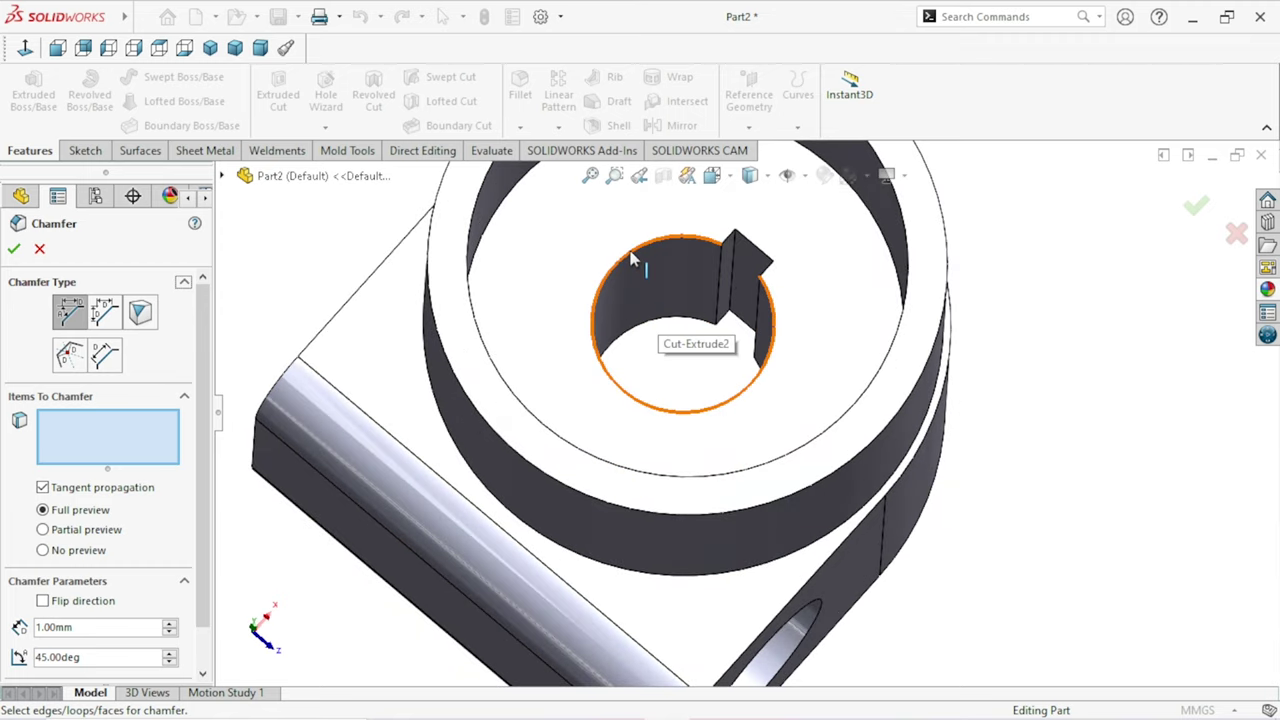
click(698, 372)
scroll(698, 372, up, 3)
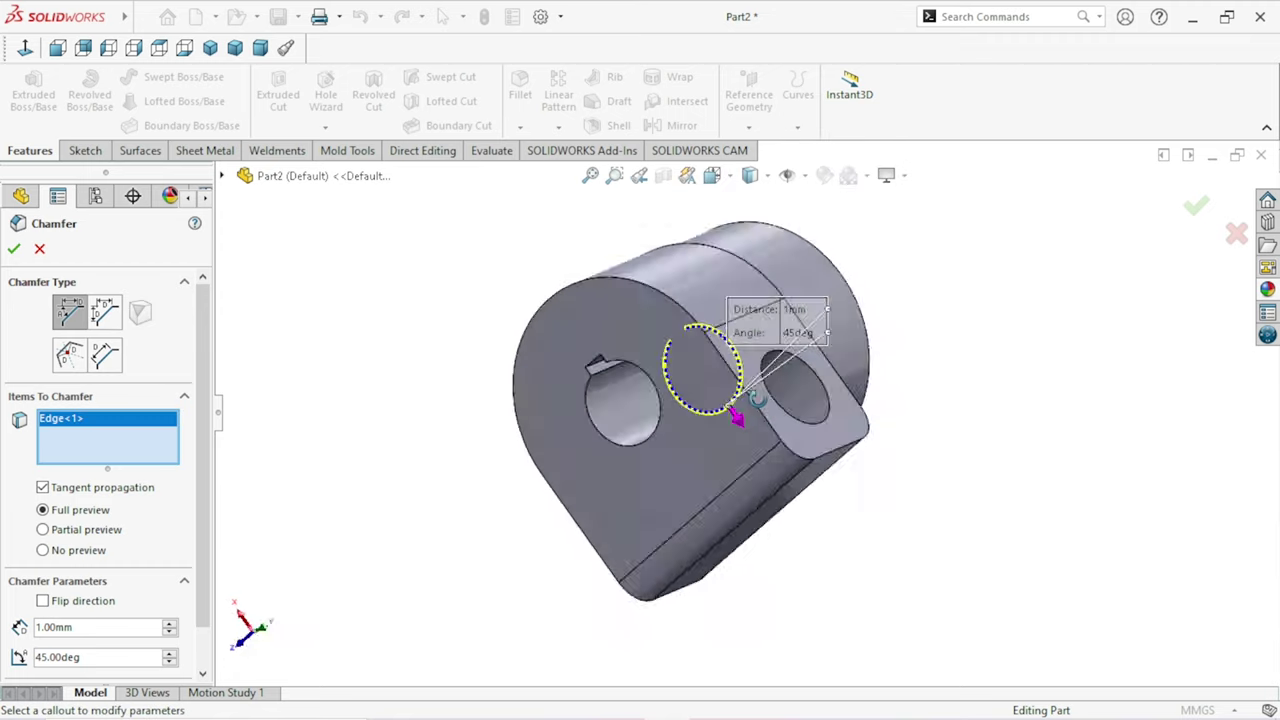
middle_drag(698, 372, 669, 458)
scroll(669, 458, down, 3)
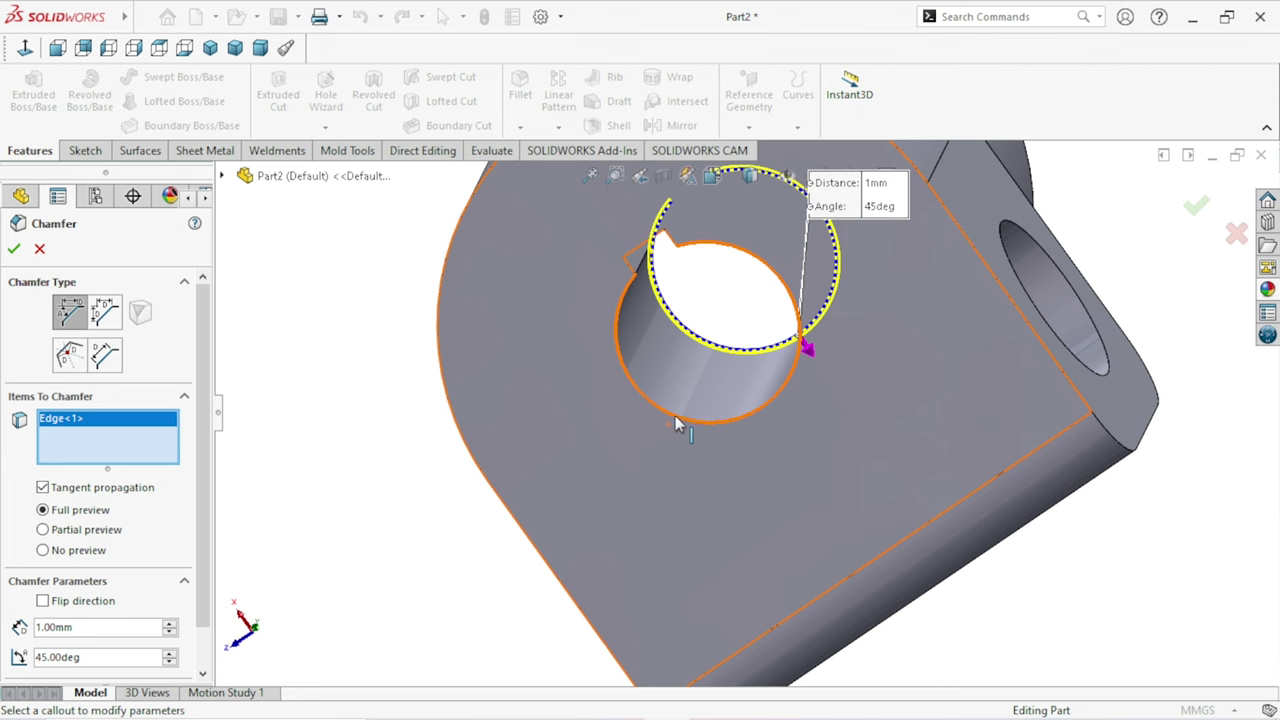
click(676, 424)
Add the lug hole's near and far edges to the chamfer.
scroll(994, 377, up, 3)
middle_drag(994, 377, 954, 421)
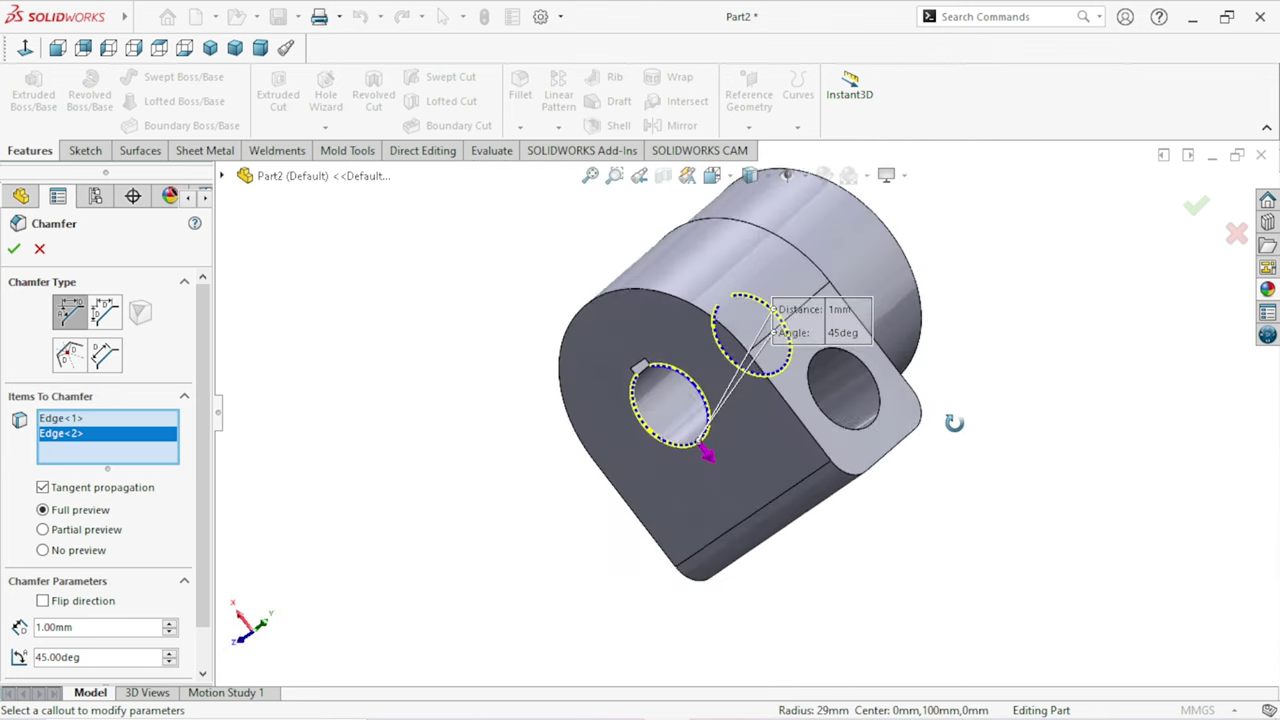
scroll(900, 418, down, 3)
click(836, 340)
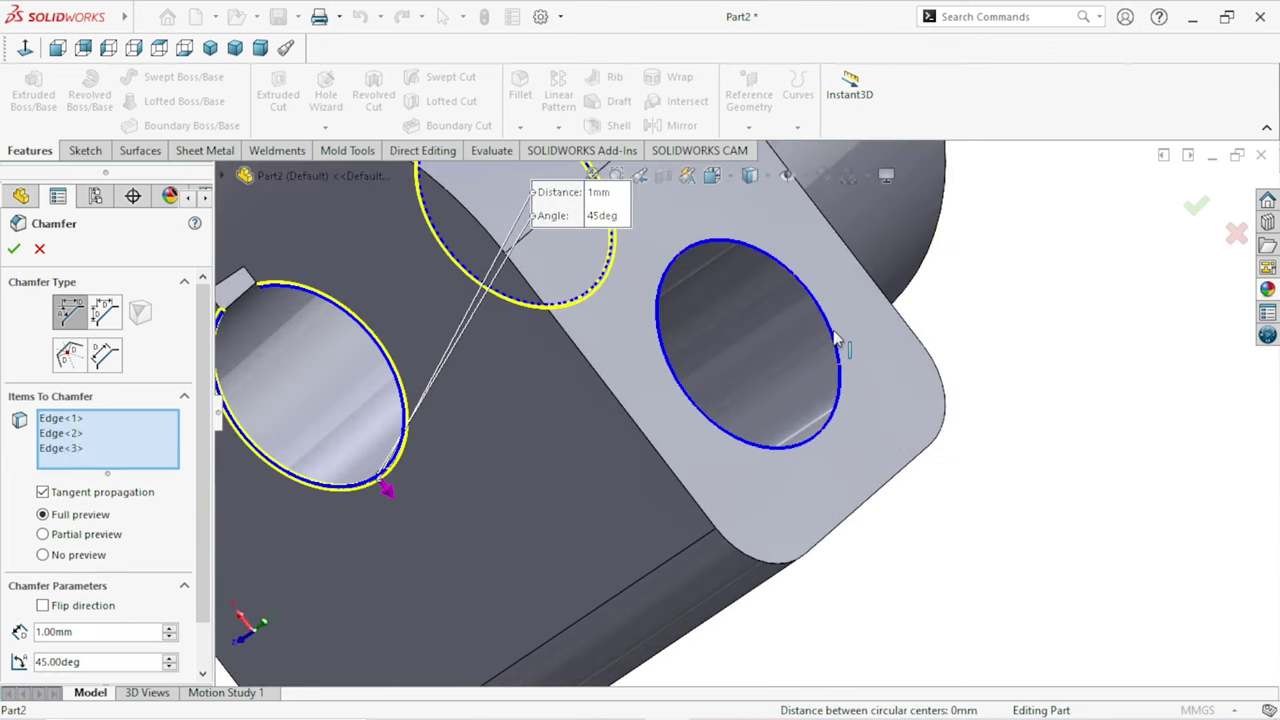
scroll(891, 426, up, 3)
mouse_move(891, 426)
middle_down()
mouse_move(871, 390)
mouse_move(843, 423)
middle_up()
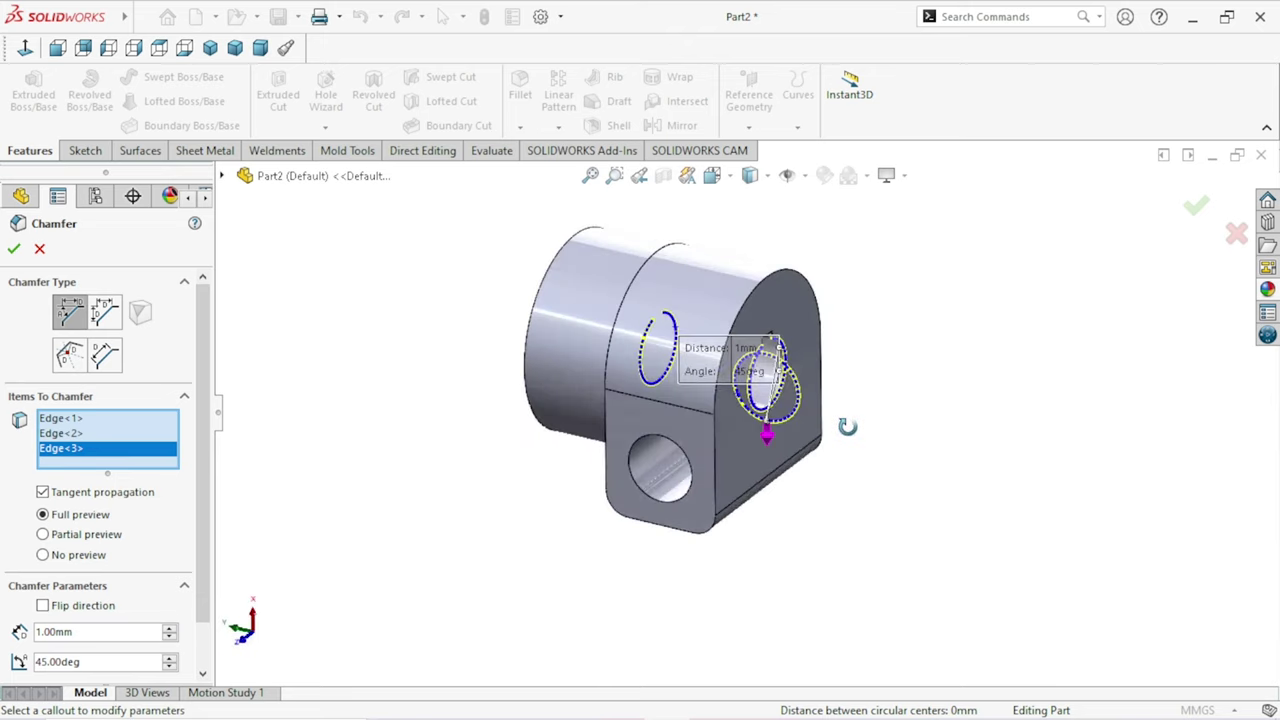
scroll(680, 470, down, 3)
click(655, 478)
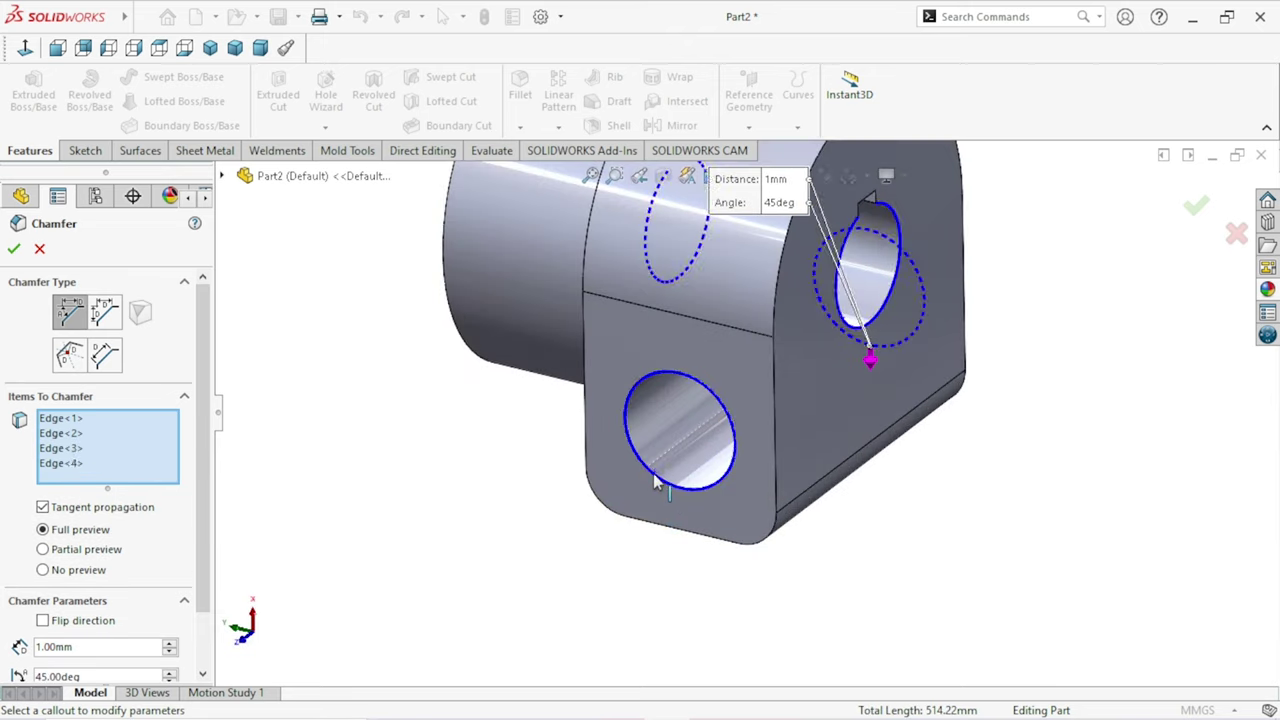
Add the ring's end face and apply the 1 mm × 45° chamfer.
scroll(733, 507, up, 3)
mouse_move(723, 375)
middle_down()
mouse_move(903, 371)
mouse_move(883, 277)
middle_up()
scroll(791, 329, down, 3)
scroll(728, 318, down, 2)
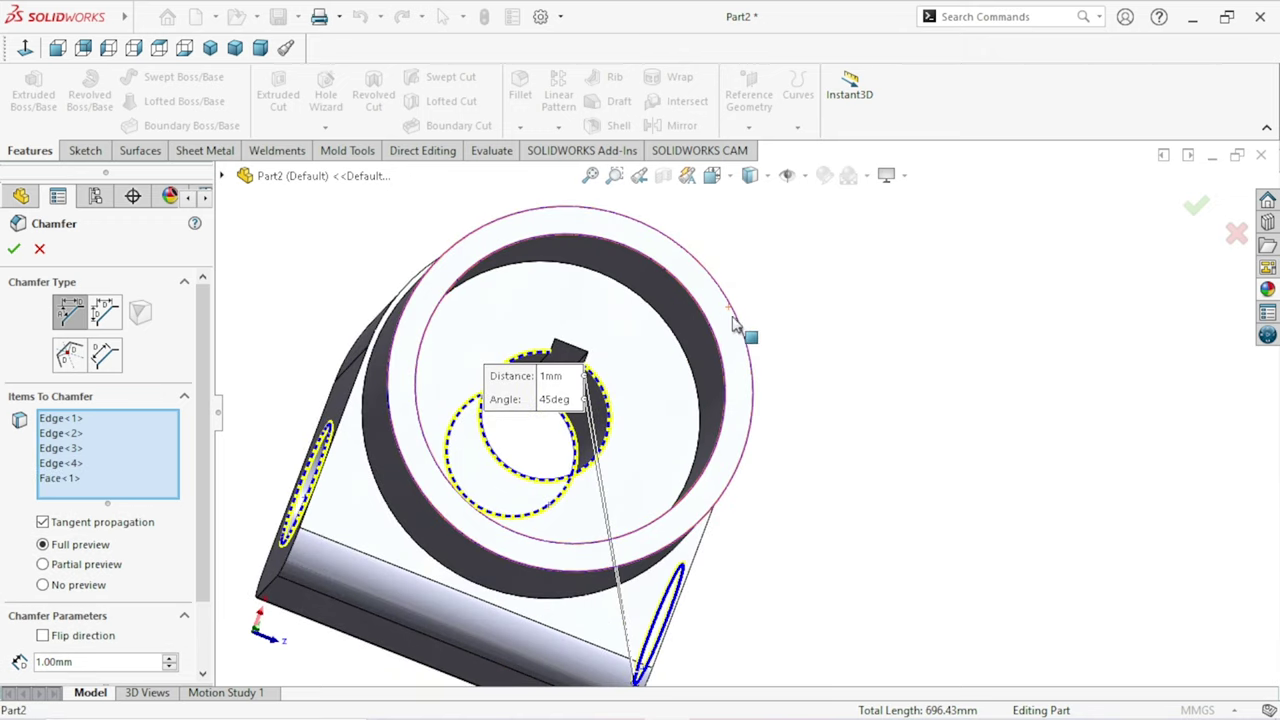
click(736, 324)
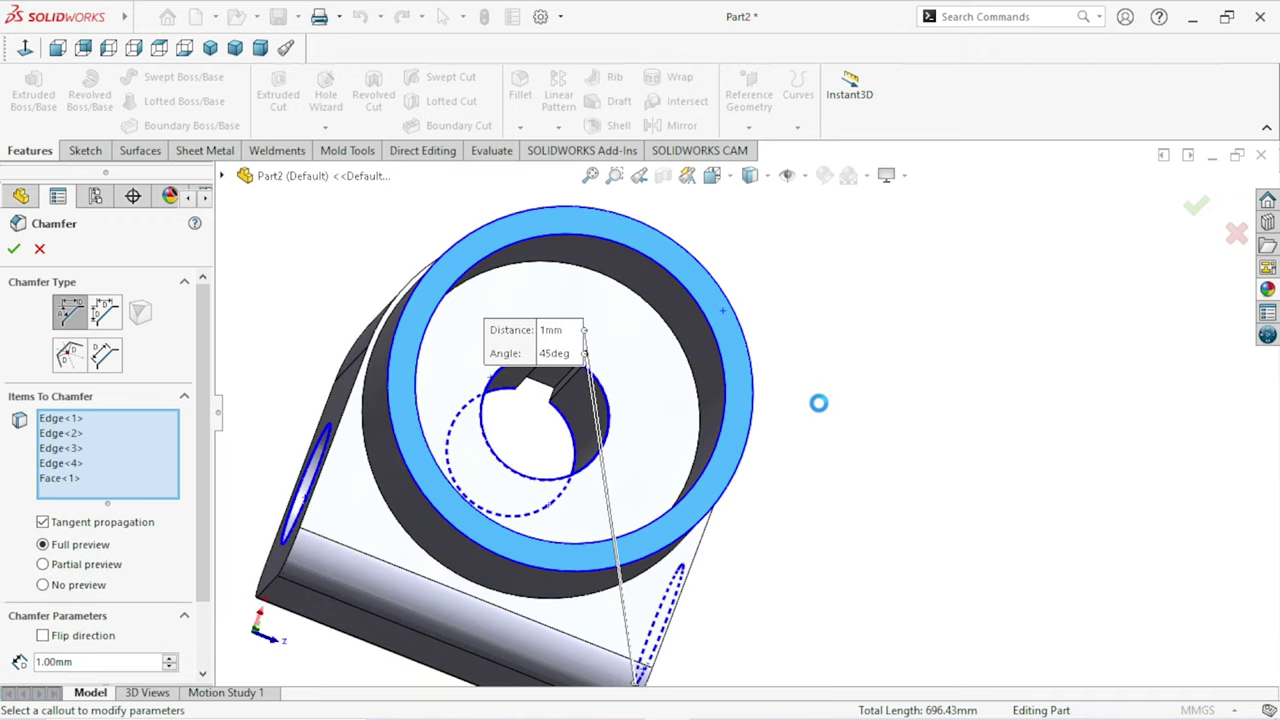
click(14, 248)
scroll(715, 396, up, 1)
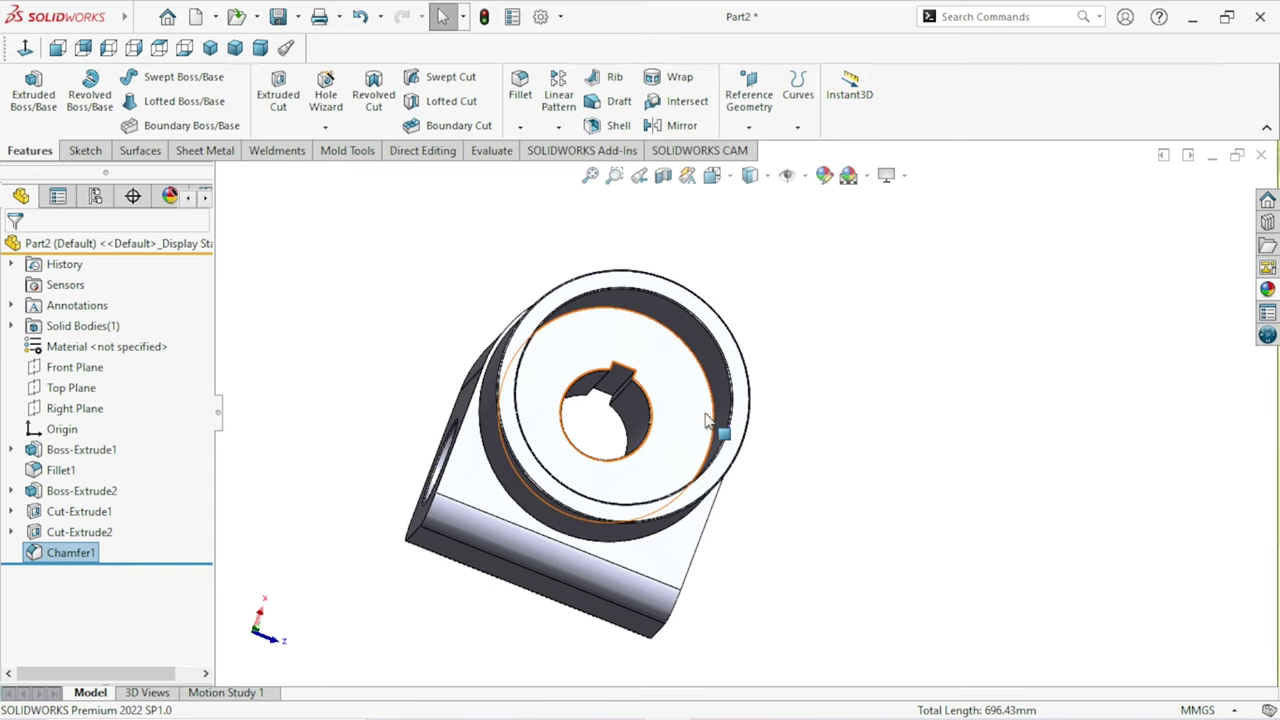
middle_drag(715, 396, 713, 412)
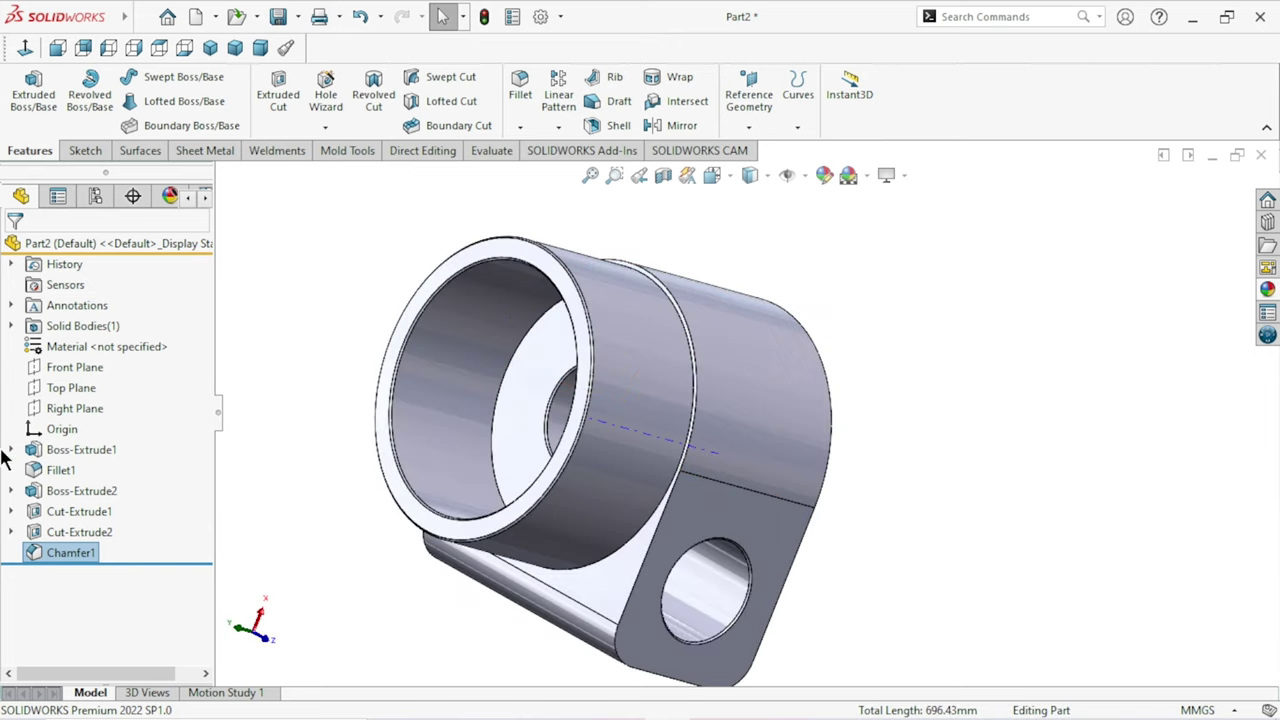
mouse_move(877, 480)
middle_down()
mouse_move(872, 405)
mouse_move(837, 486)
mouse_move(931, 429)
mouse_move(908, 484)
middle_up()
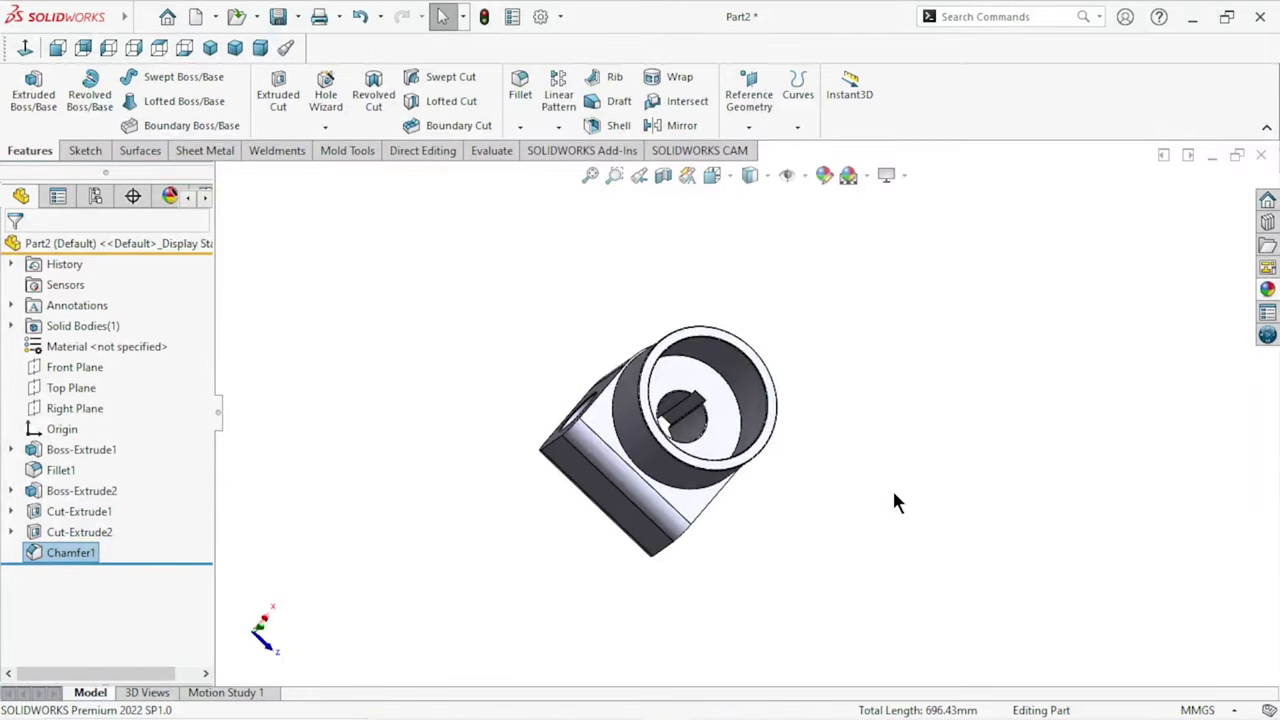
mouse_move(883, 498)
middle_down()
mouse_move(776, 497)
mouse_move(741, 465)
middle_up()
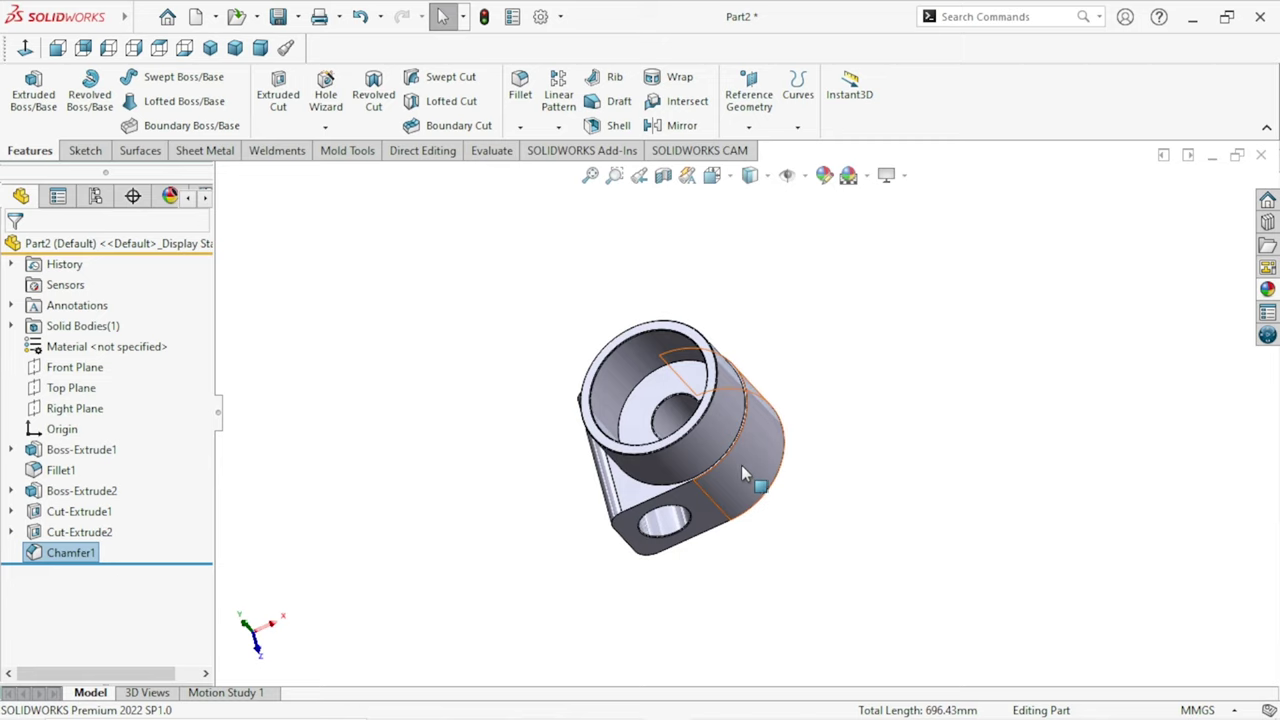
scroll(741, 463, down, 3)
mouse_move(841, 427)
middle_down()
mouse_move(974, 513)
mouse_move(849, 497)
mouse_move(797, 526)
mouse_move(745, 462)
middle_up()
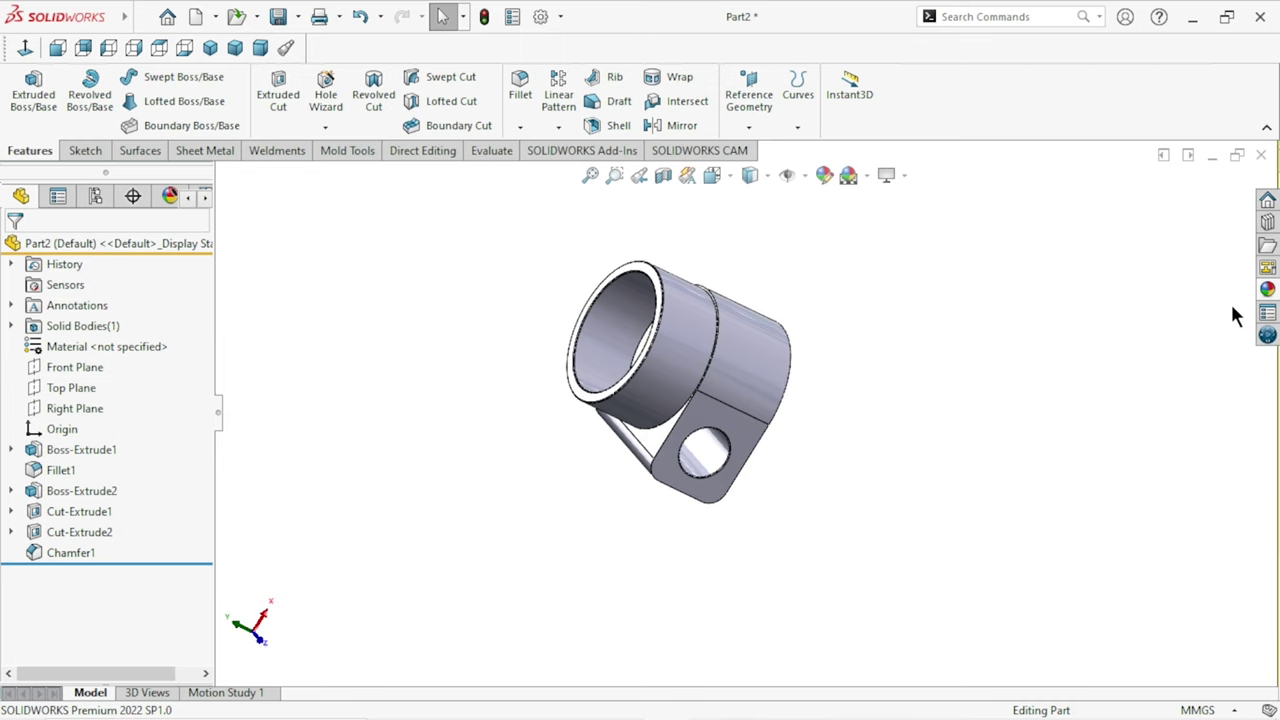
Apply the Metal > Iron cast iron appearance to the whole part.
click(1268, 290)
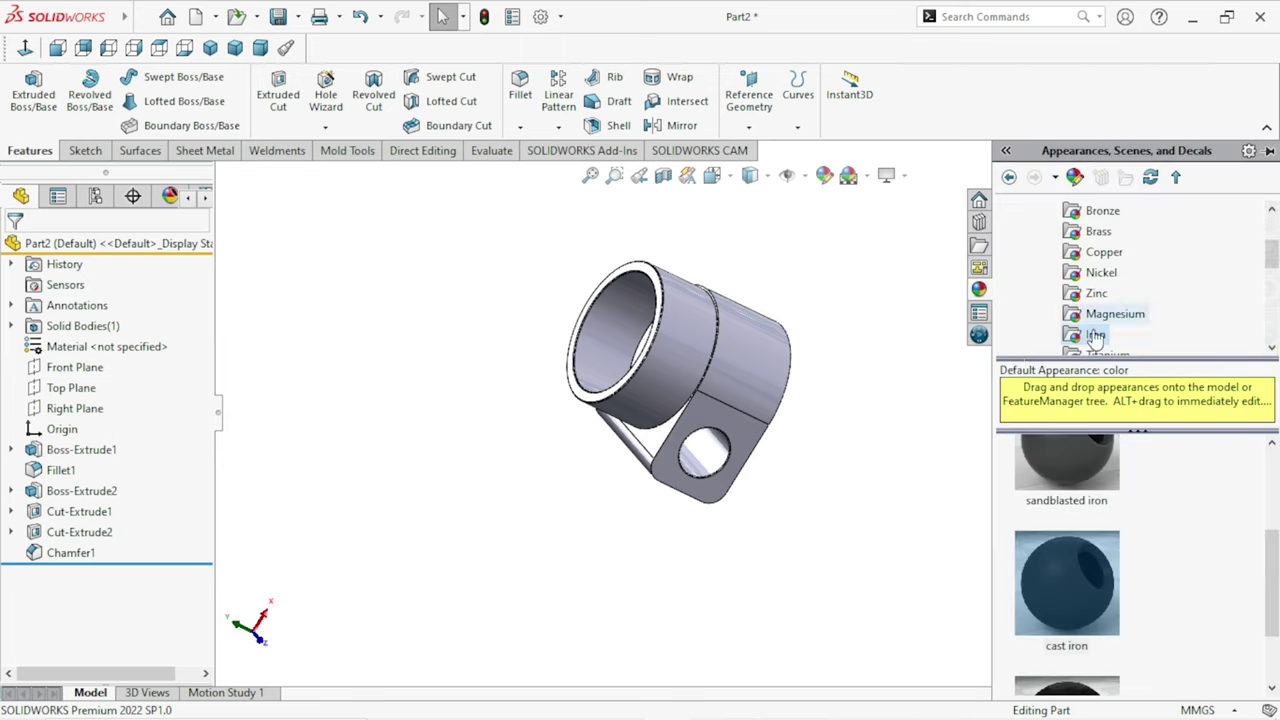
scroll(1105, 295, up, 3)
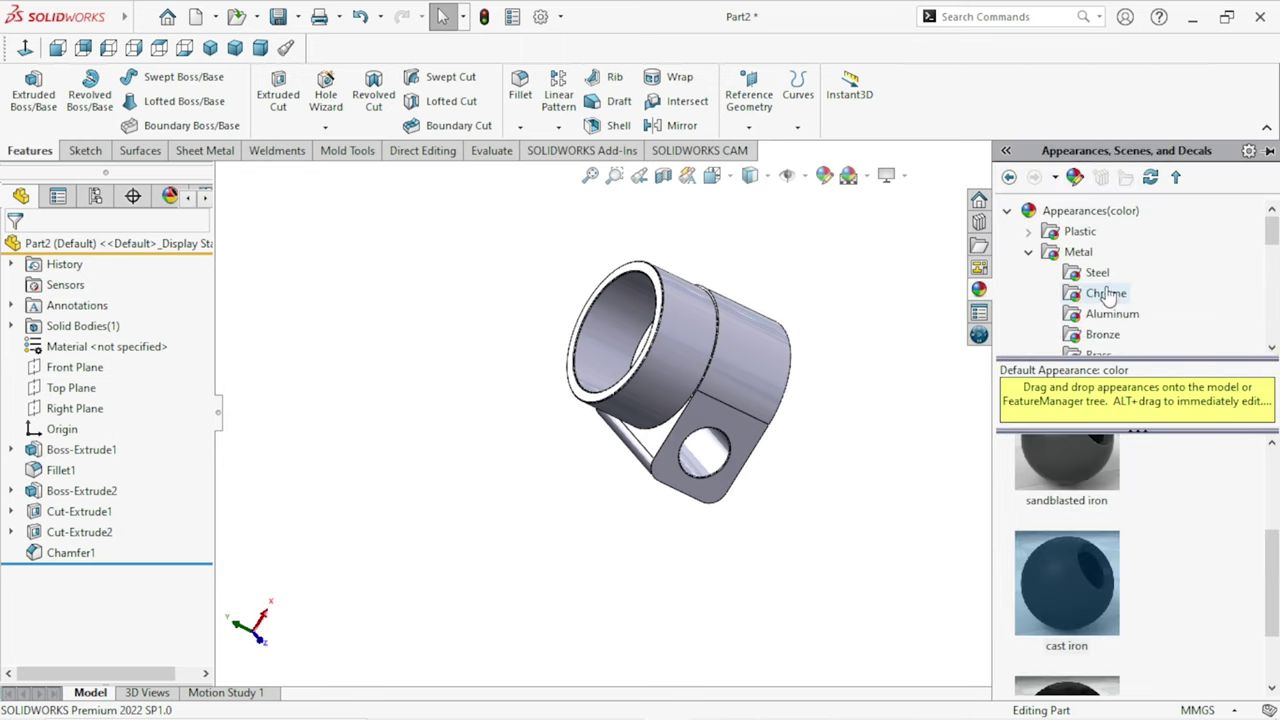
scroll(1118, 318, down, 1)
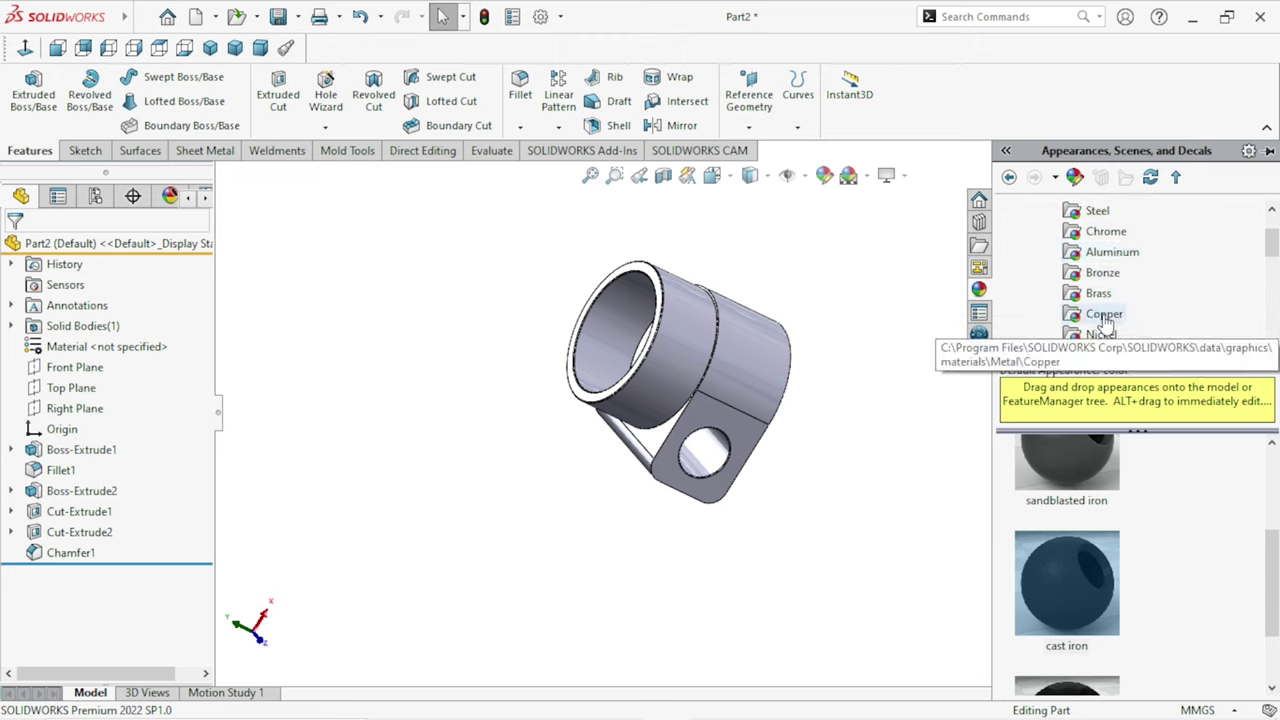
scroll(1100, 325, down, 1)
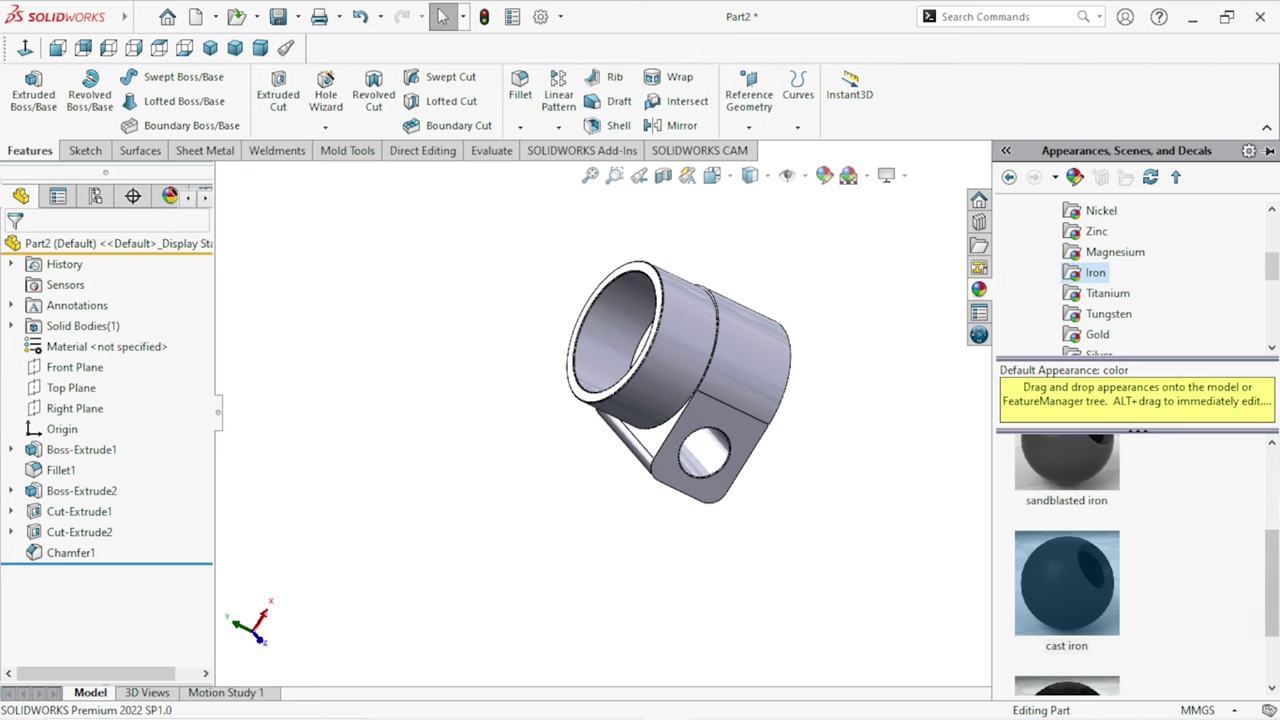
mouse_move(1268, 556)
mouse_down()
mouse_move(1268, 600)
mouse_move(1274, 530)
mouse_up()
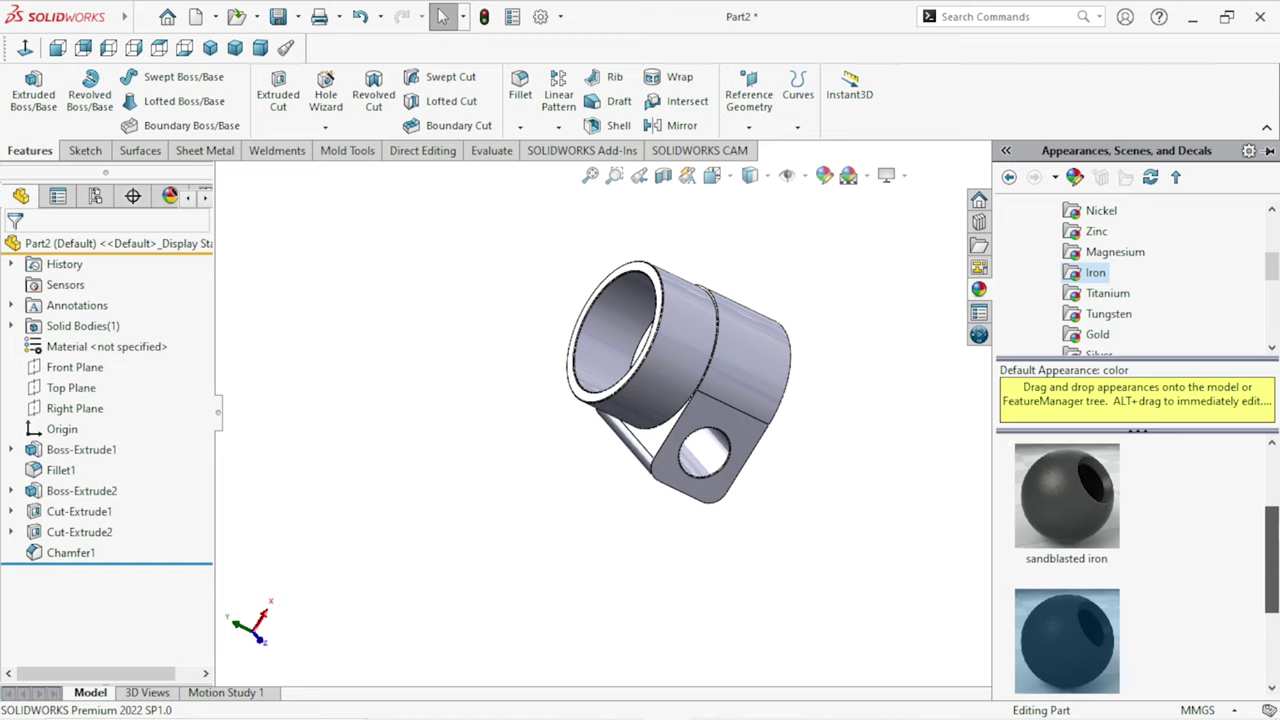
scroll(1190, 585, down, 1)
double_click(1100, 582)
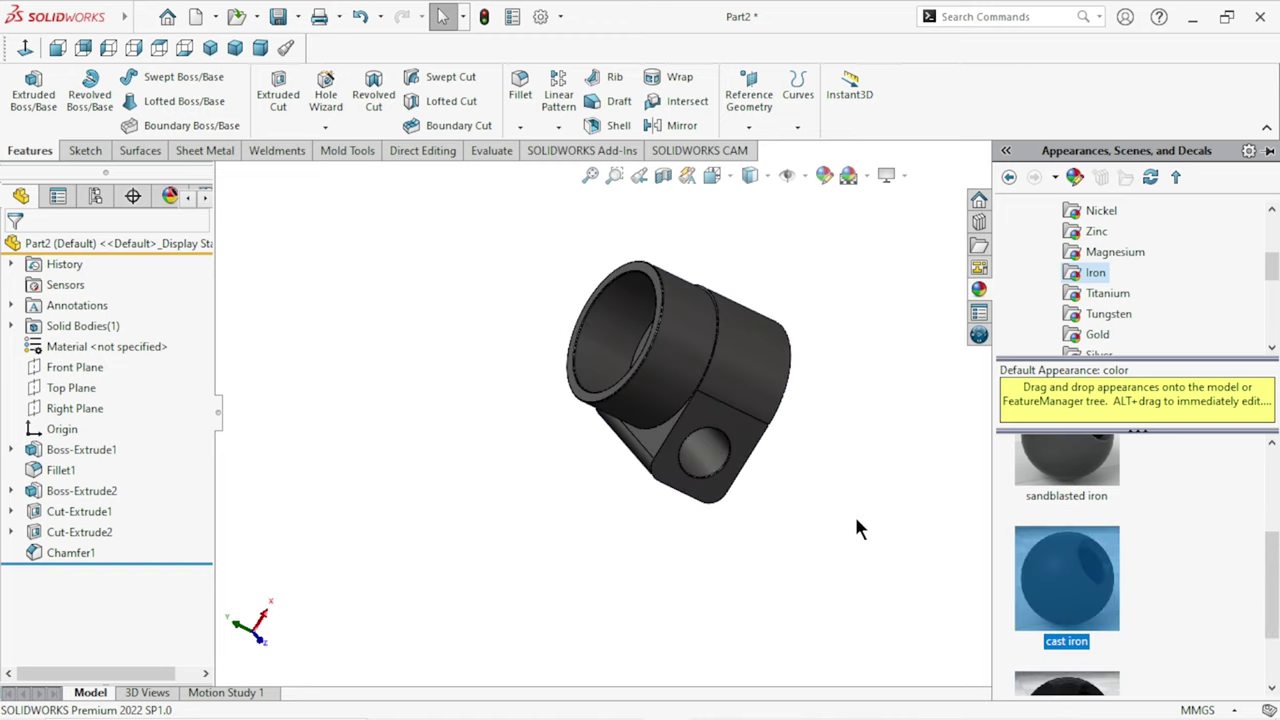
Orbit the part to inspect the dark cast iron finish and top bore.
mouse_move(827, 439)
middle_down()
mouse_move(693, 441)
mouse_move(586, 423)
mouse_move(503, 454)
mouse_move(446, 377)
mouse_move(705, 366)
mouse_move(725, 383)
middle_up()
scroll(724, 367, down, 2)
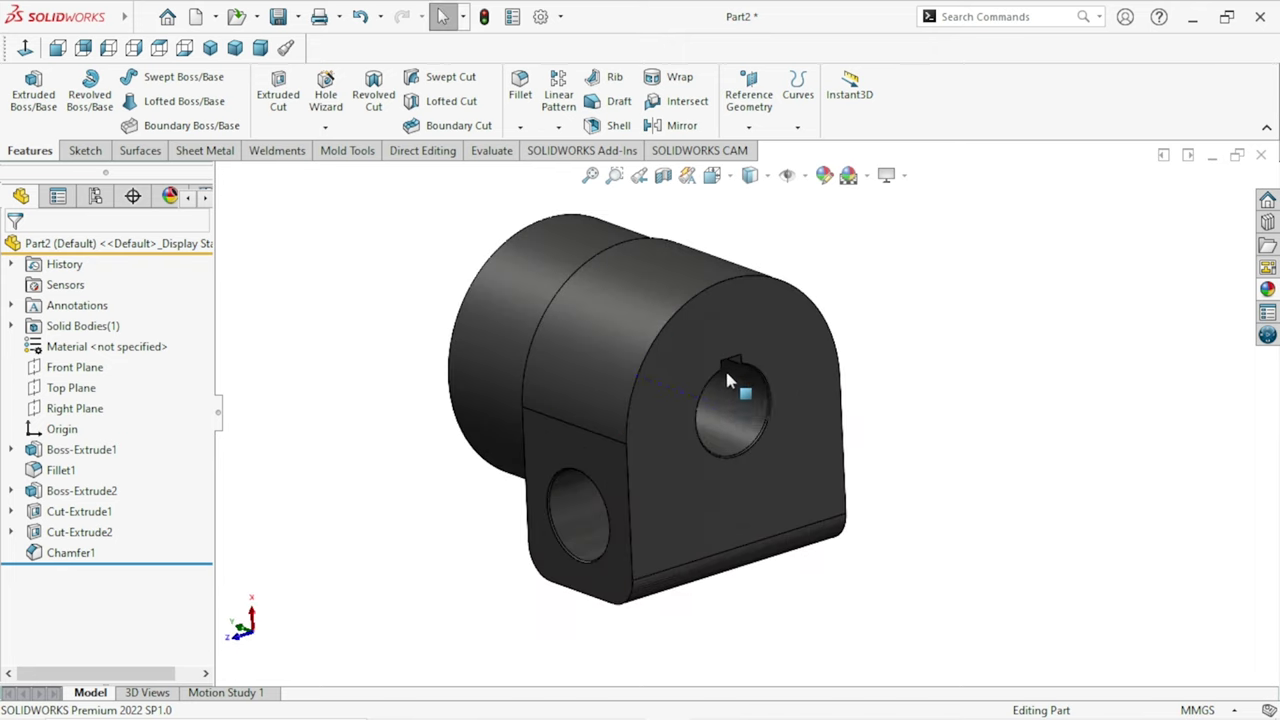
scroll(736, 368, down, 2)
scroll(738, 368, down, 2)
mouse_move(994, 386)
middle_down()
mouse_move(960, 406)
mouse_move(1043, 463)
mouse_move(1089, 385)
mouse_move(1086, 420)
mouse_move(917, 351)
middle_up()
Abandon an accidental new chamfer and reopen Chamfer1 for editing.
scroll(758, 472, up, 2)
scroll(755, 465, down, 2)
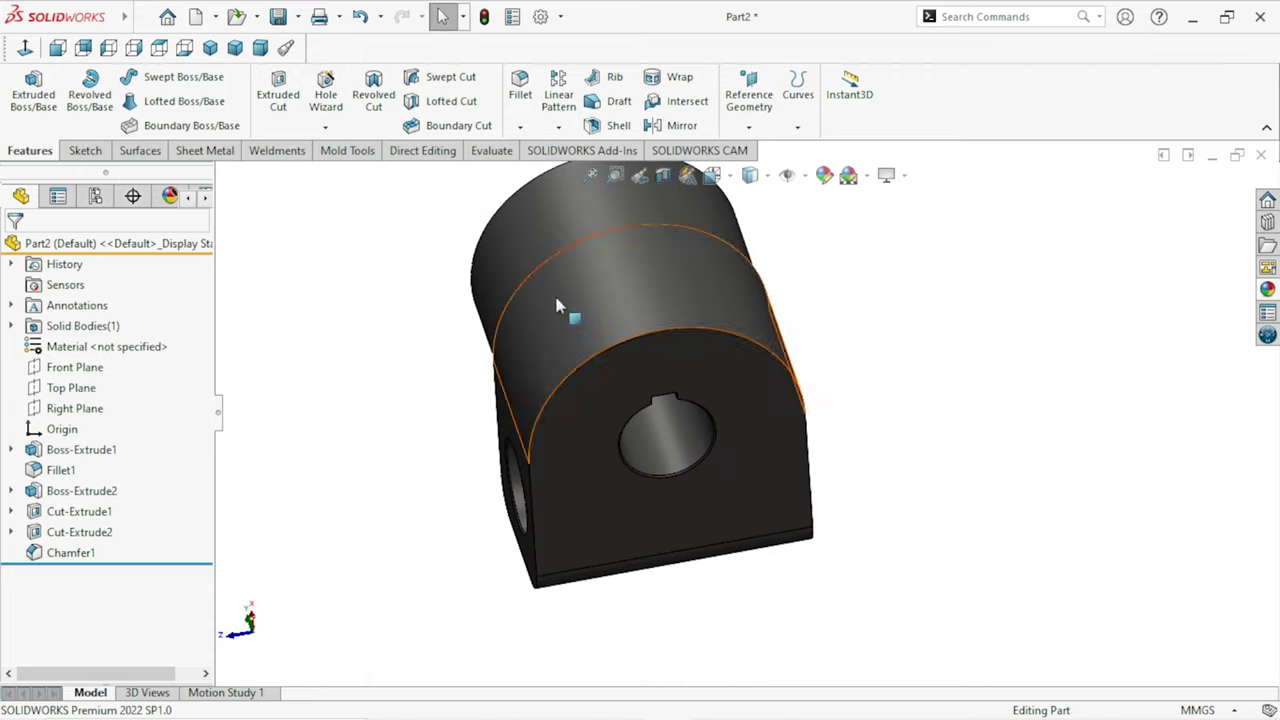
click(518, 131)
click(525, 176)
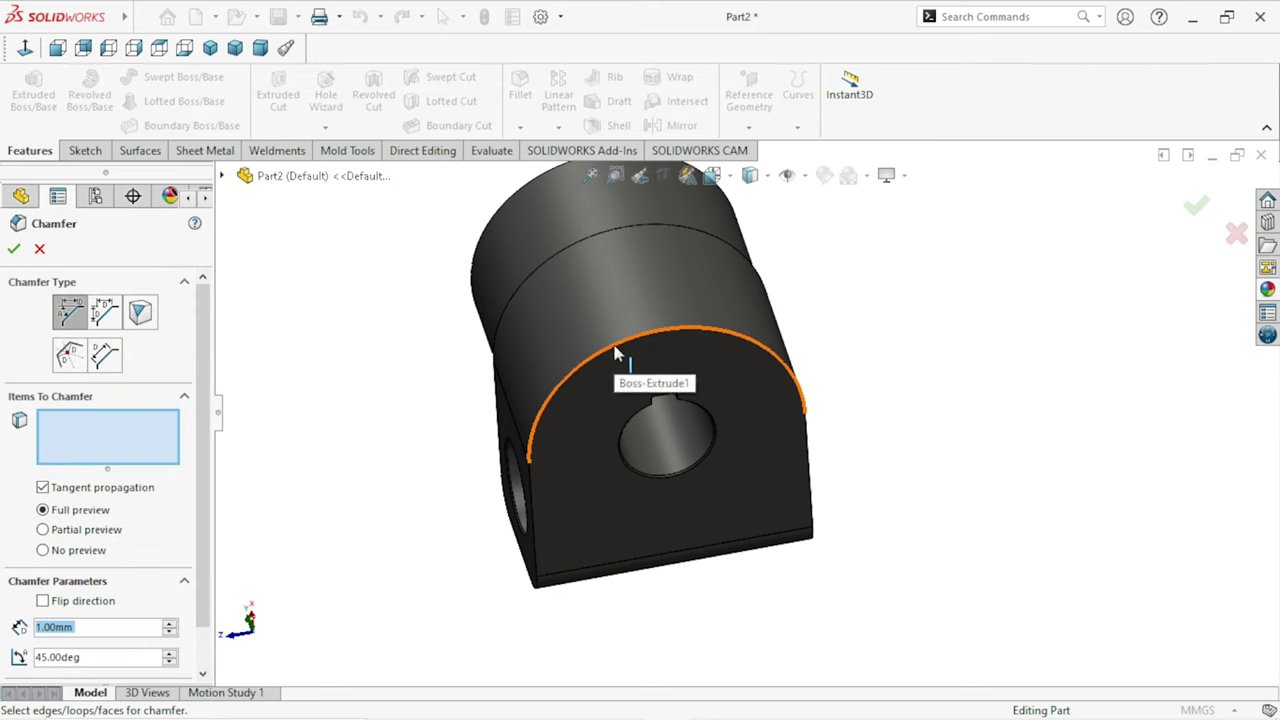
click(13, 248)
click(69, 552)
click(82, 491)
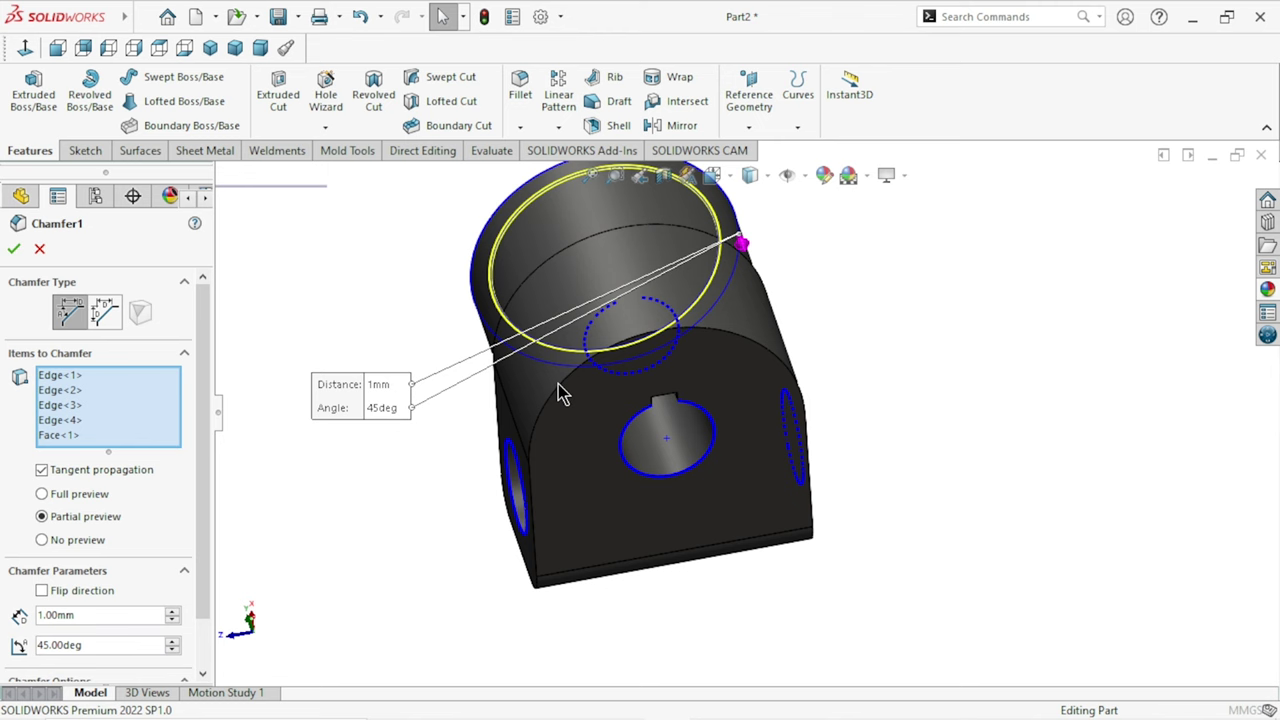
Add the front arch edge and five lug edges to Chamfer1's selection.
click(570, 392)
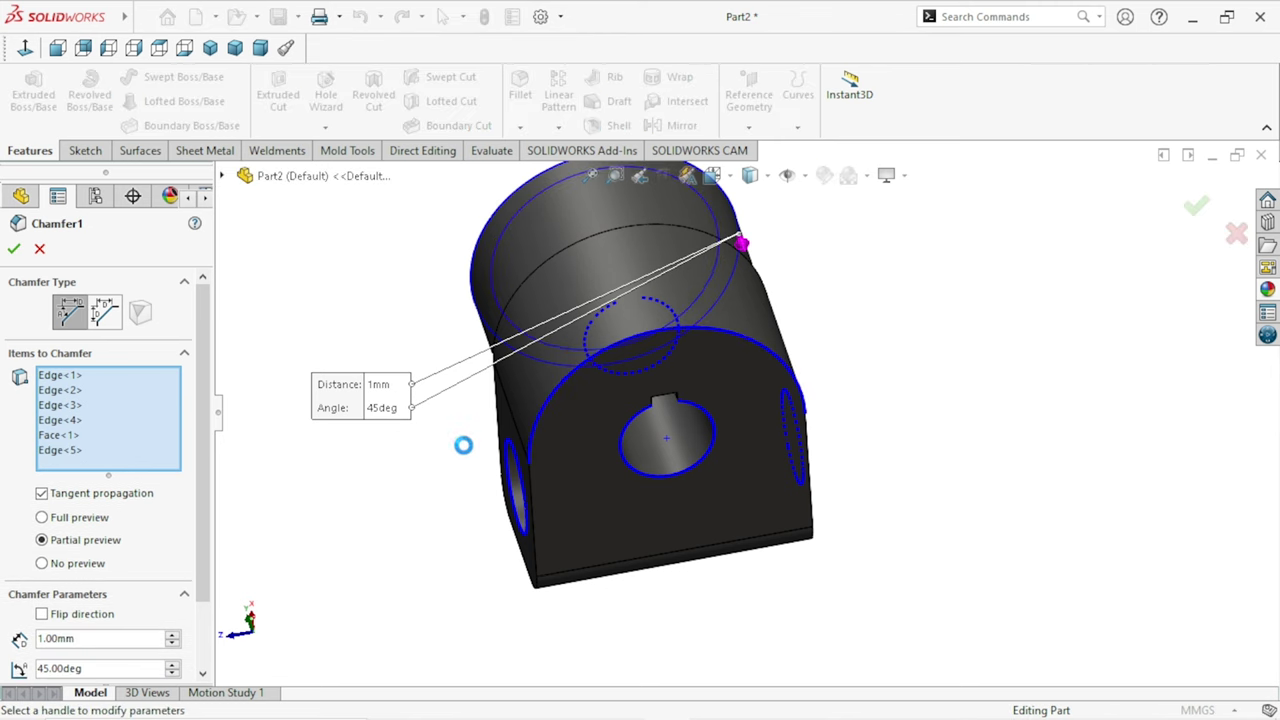
middle_drag(380, 490, 703, 437)
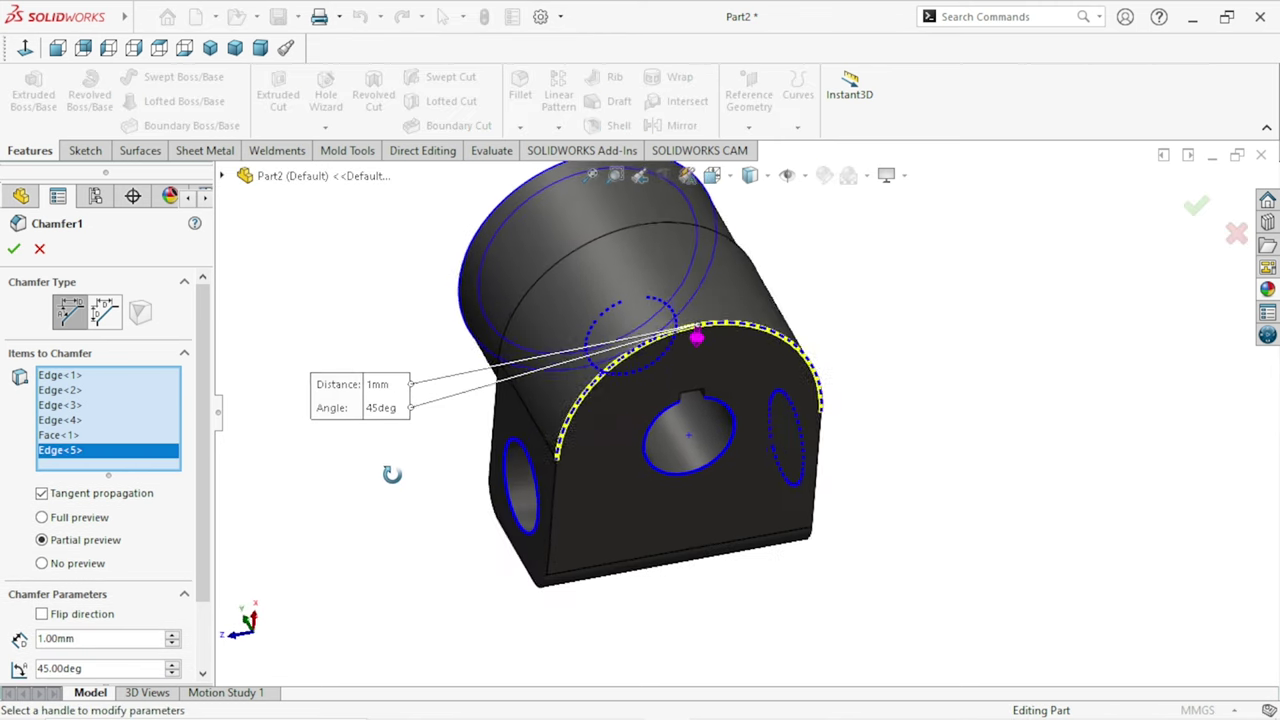
scroll(710, 433, down, 4)
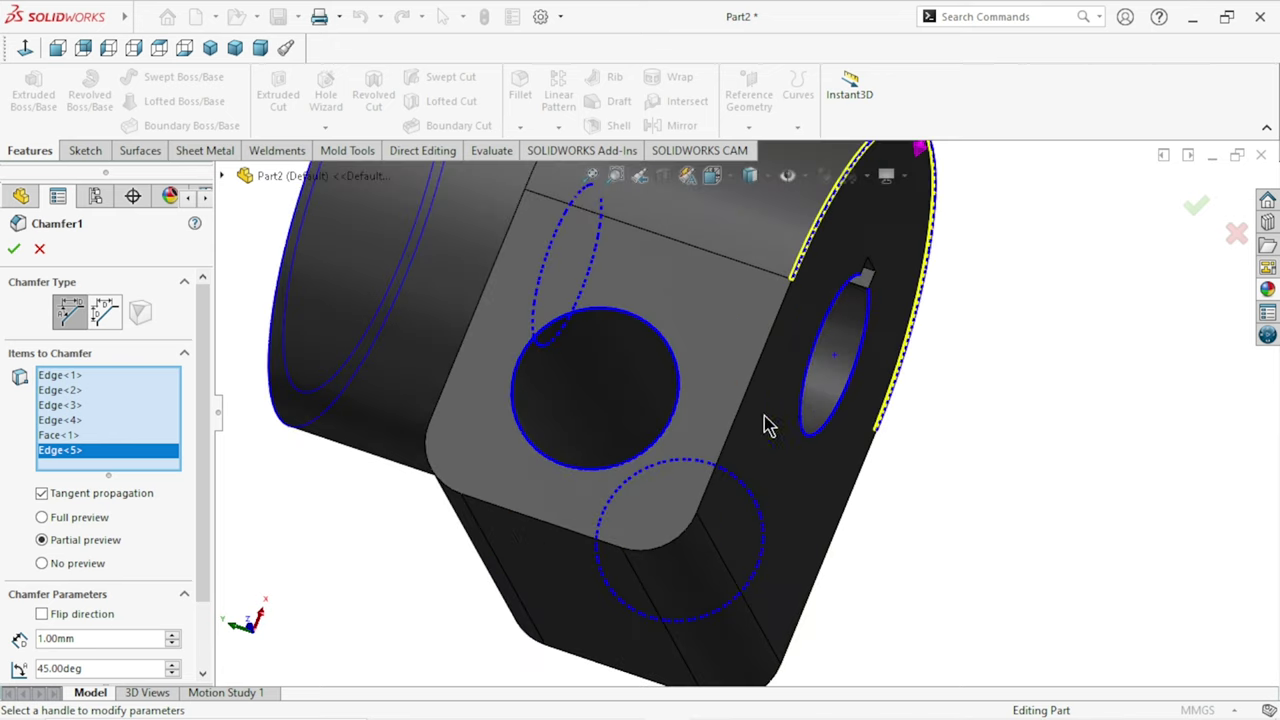
click(748, 400)
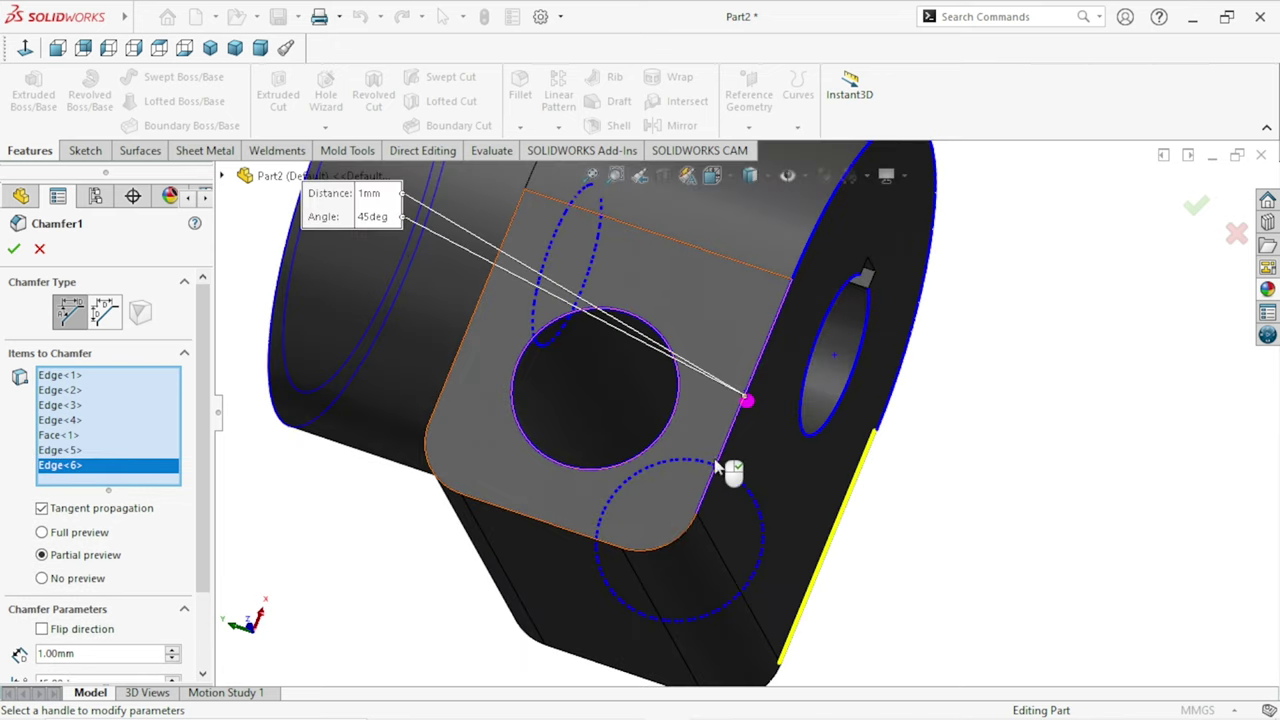
click(667, 549)
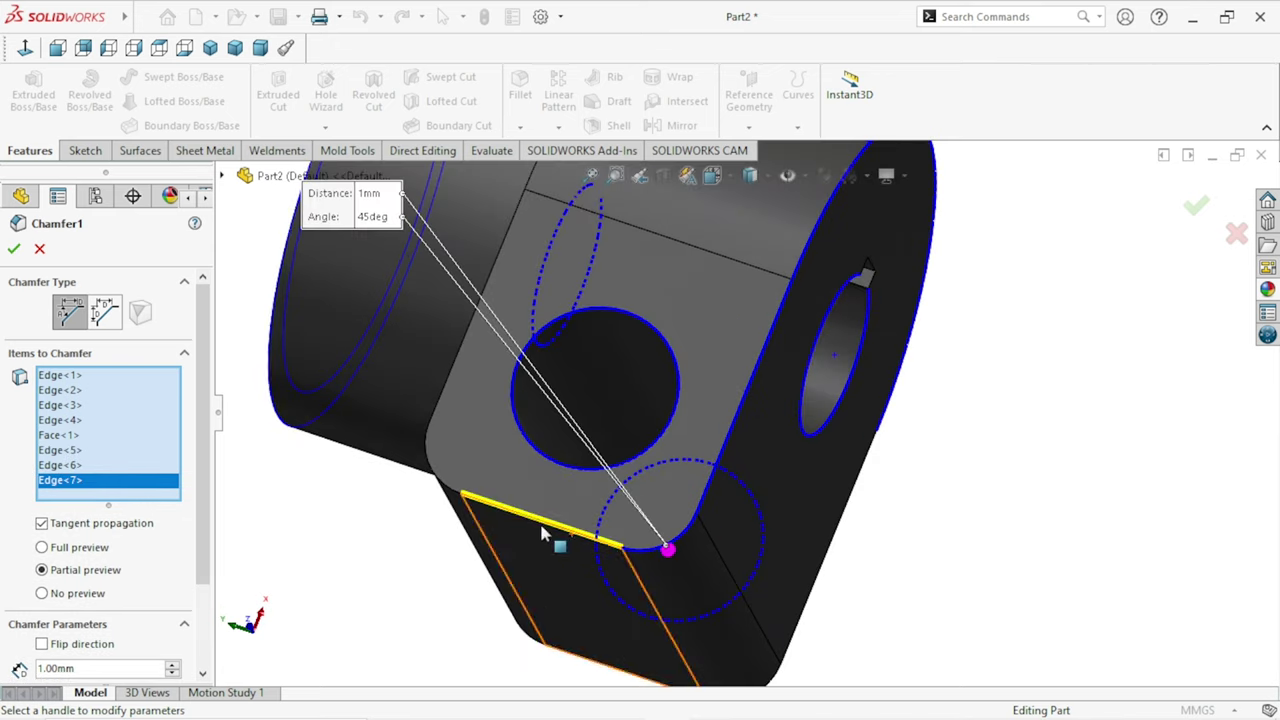
click(430, 462)
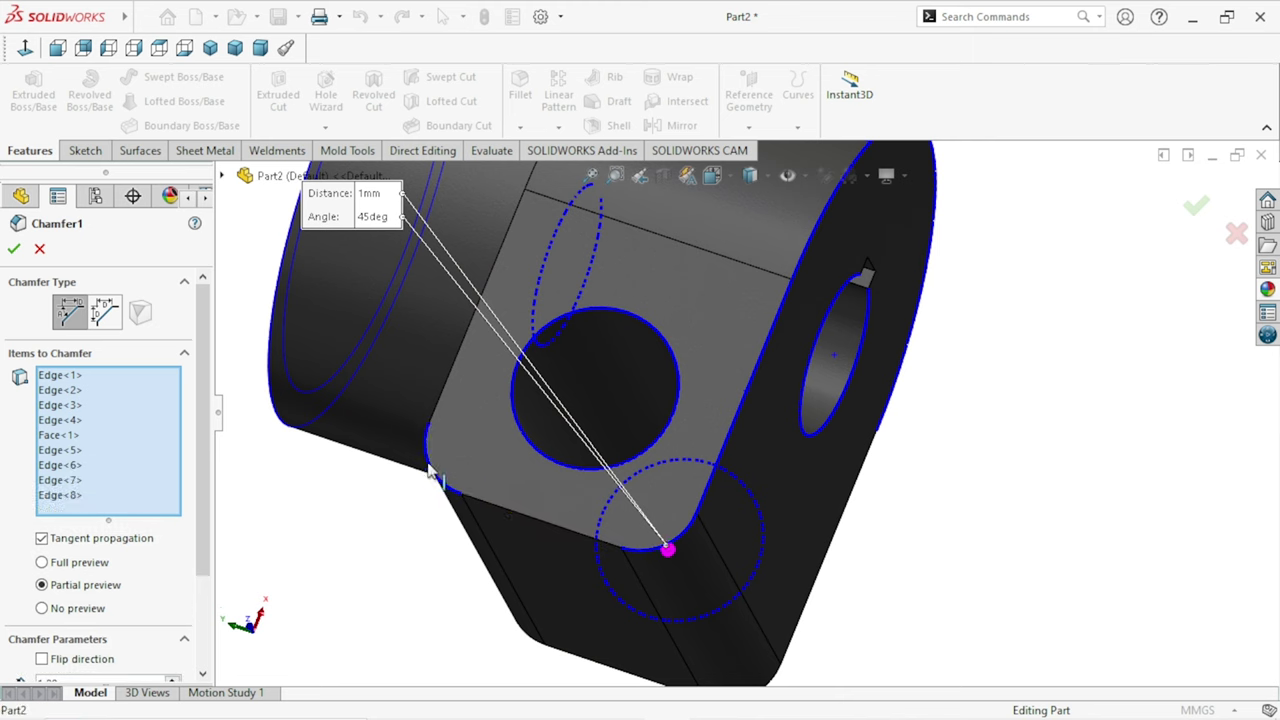
click(444, 405)
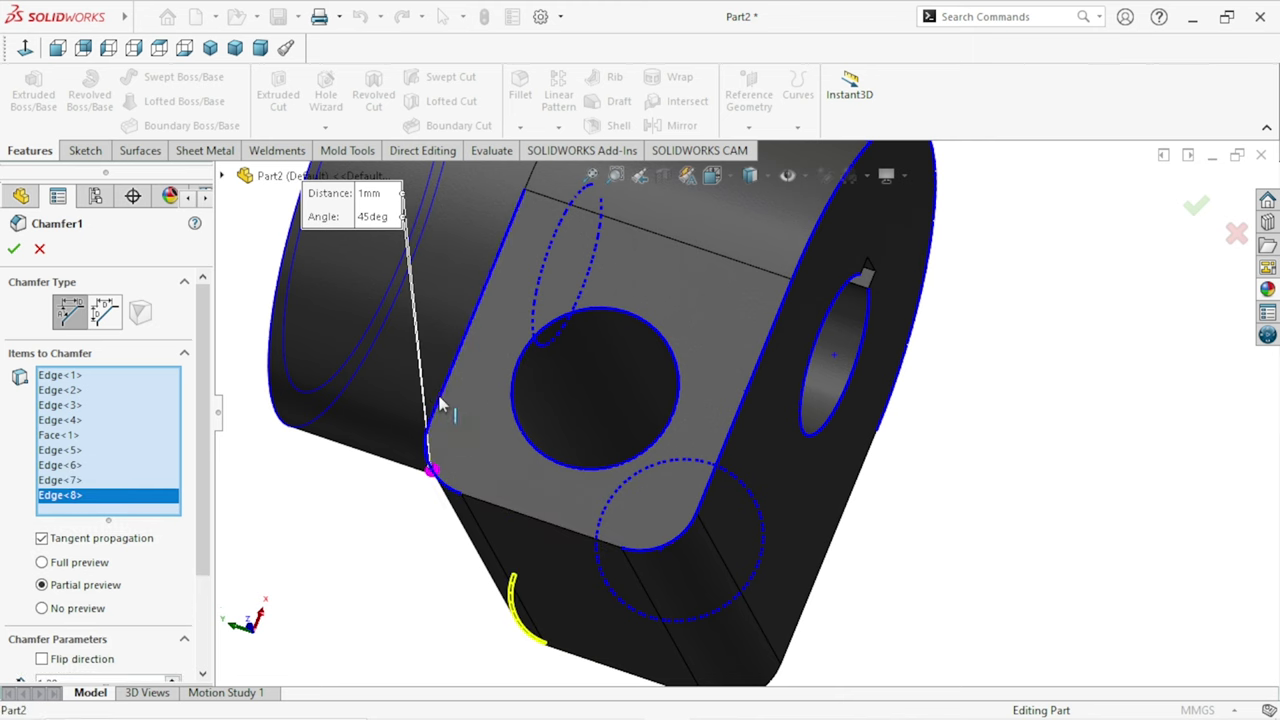
click(498, 512)
mouse_move(511, 597)
middle_down()
mouse_move(585, 403)
mouse_move(691, 531)
middle_up()
scroll(766, 477, down, 2)
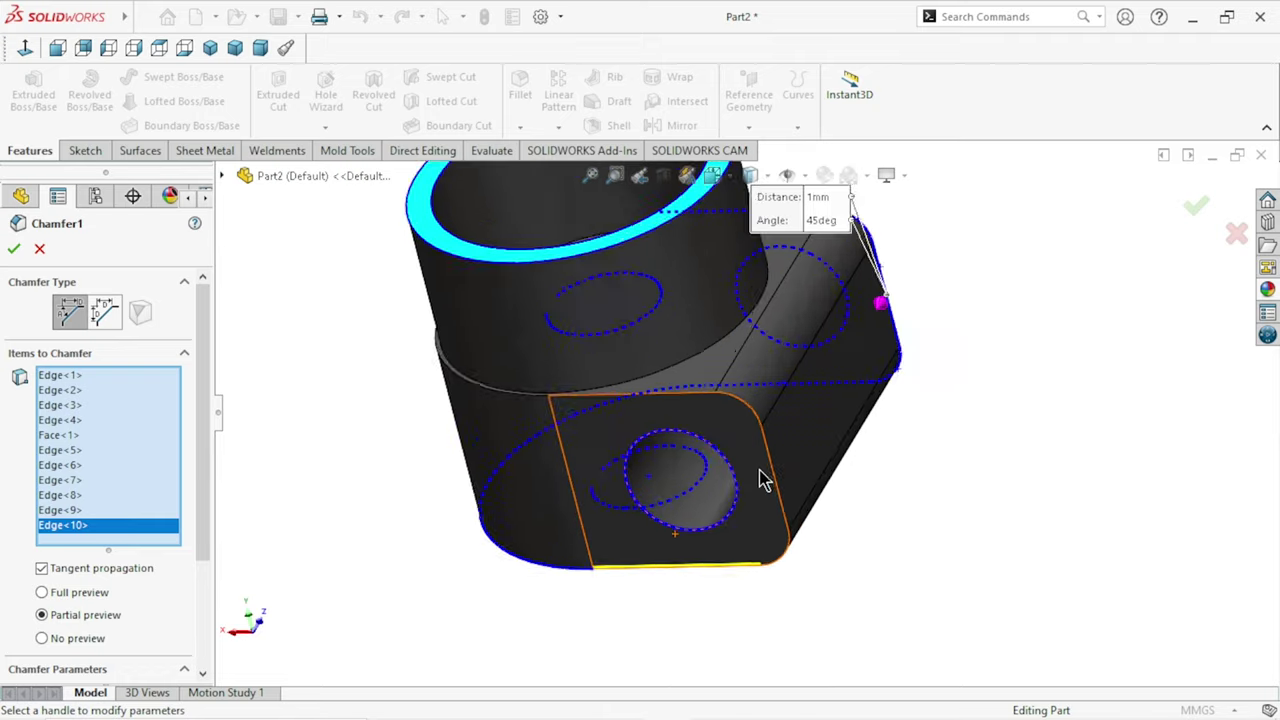
Add the curved lug edge, straight edges and rounded corner edge to the 1 mm × 45° chamfer.
scroll(778, 340, down, 5)
click(722, 320)
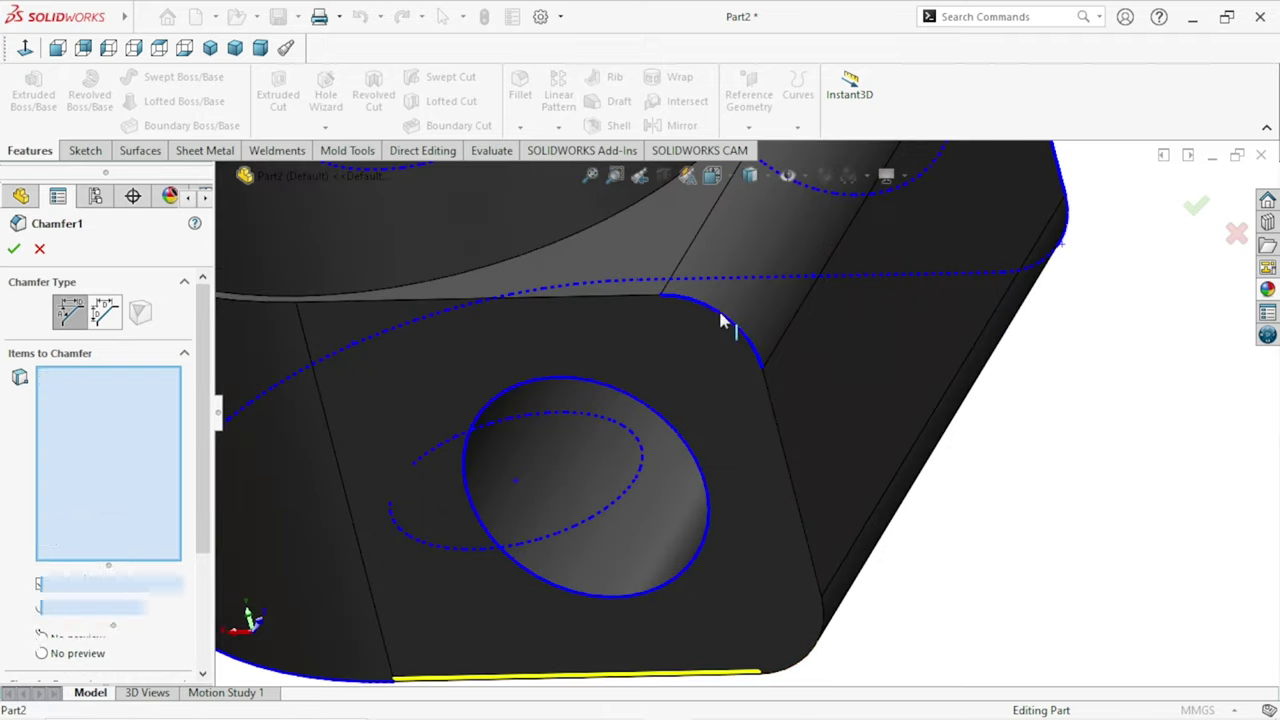
click(783, 450)
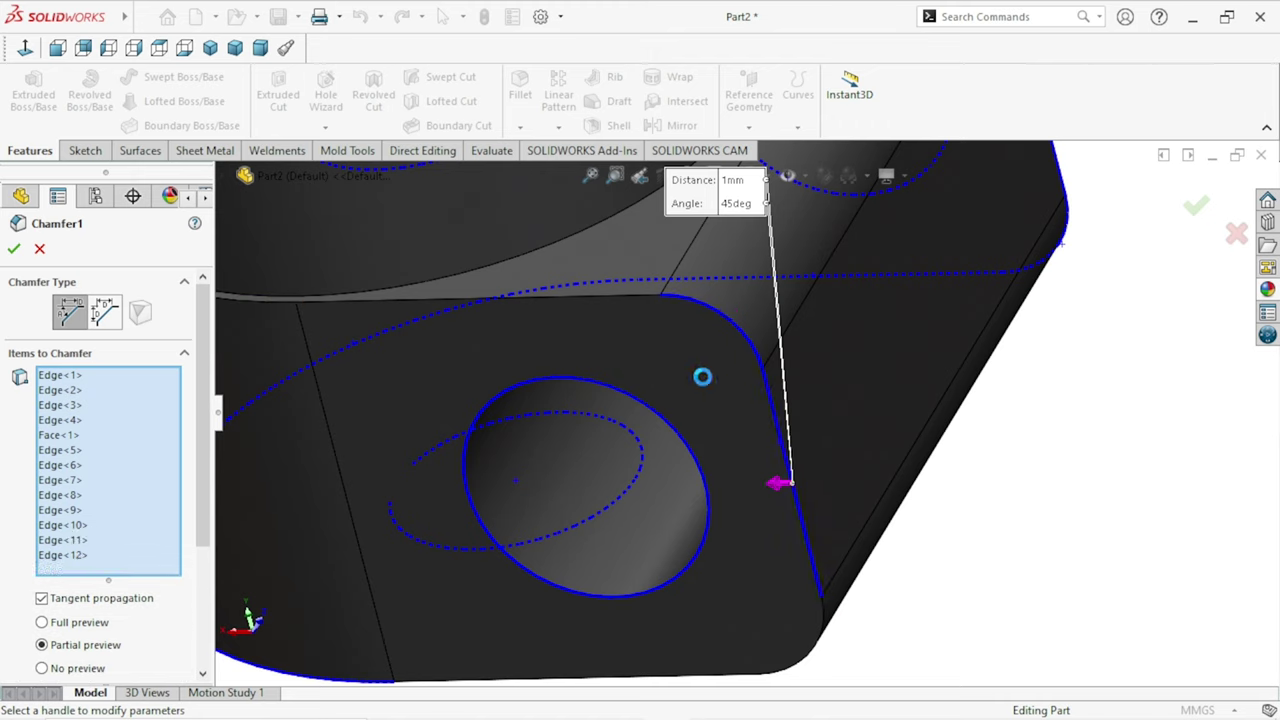
click(560, 302)
mouse_move(629, 360)
middle_down()
mouse_move(829, 323)
mouse_move(826, 306)
mouse_move(892, 437)
mouse_move(823, 420)
mouse_move(651, 491)
middle_up()
scroll(555, 503, down, 5)
click(527, 483)
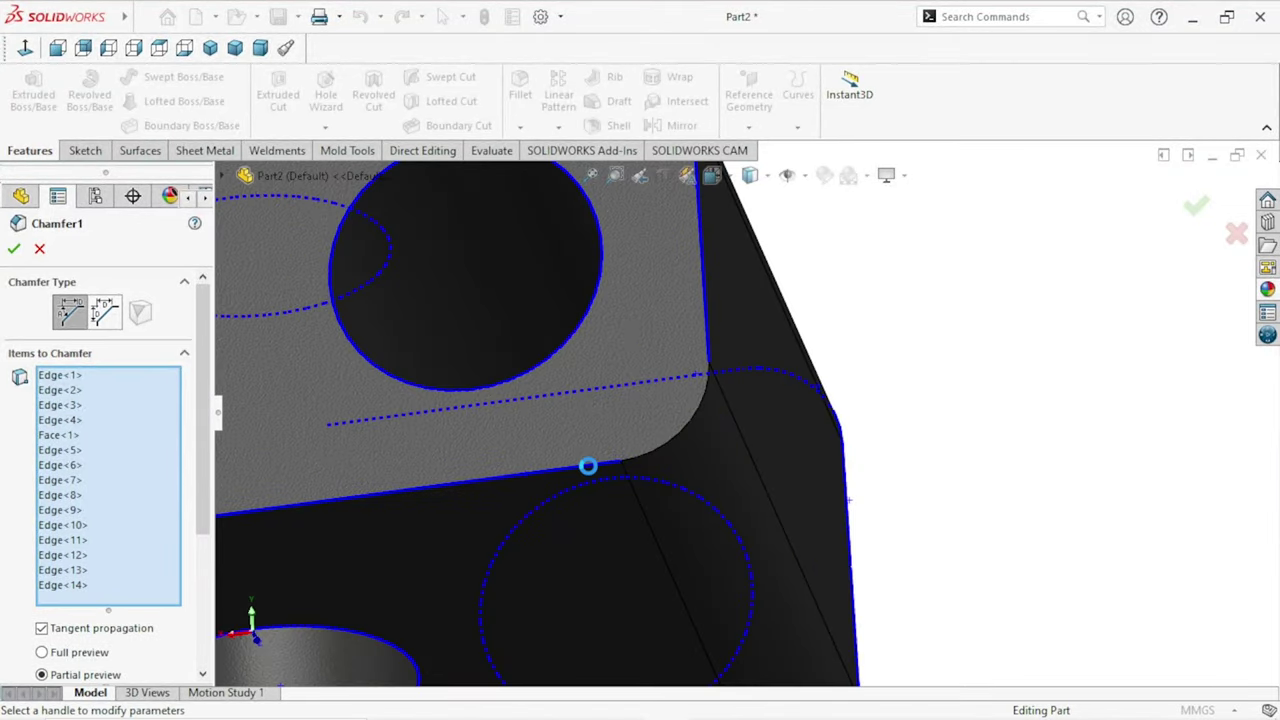
click(673, 440)
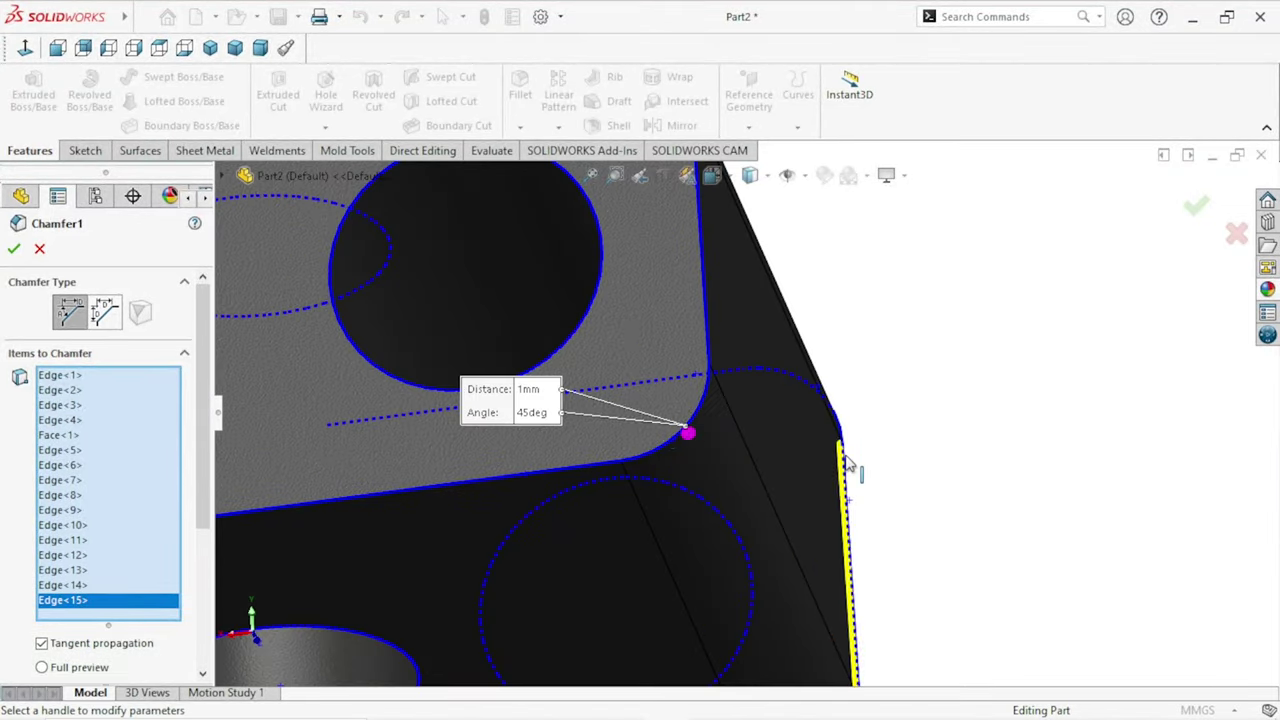
Check the preview, confirm the chamfer as Chamfer1, and orbit to the cylinder opening.
scroll(686, 437, up, 5)
scroll(922, 431, up, 2)
mouse_move(830, 423)
middle_down()
mouse_move(851, 400)
mouse_move(686, 343)
mouse_move(571, 343)
mouse_move(580, 471)
middle_up()
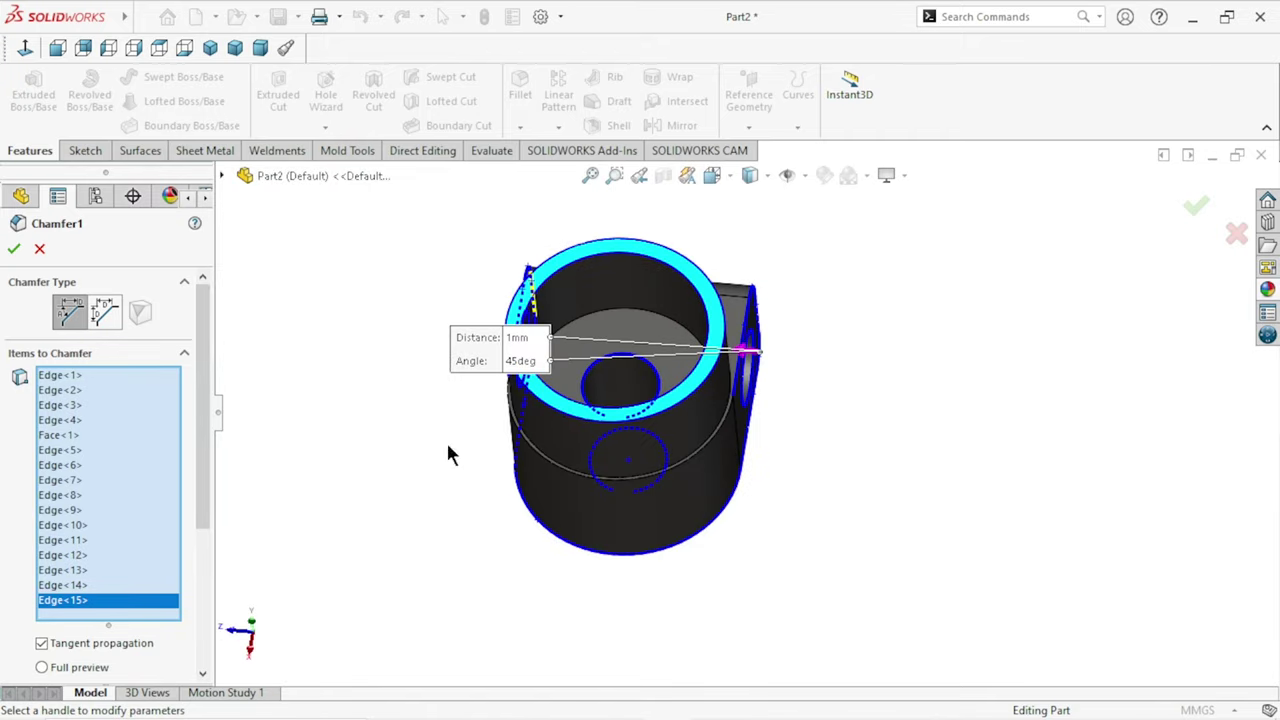
key(Return)
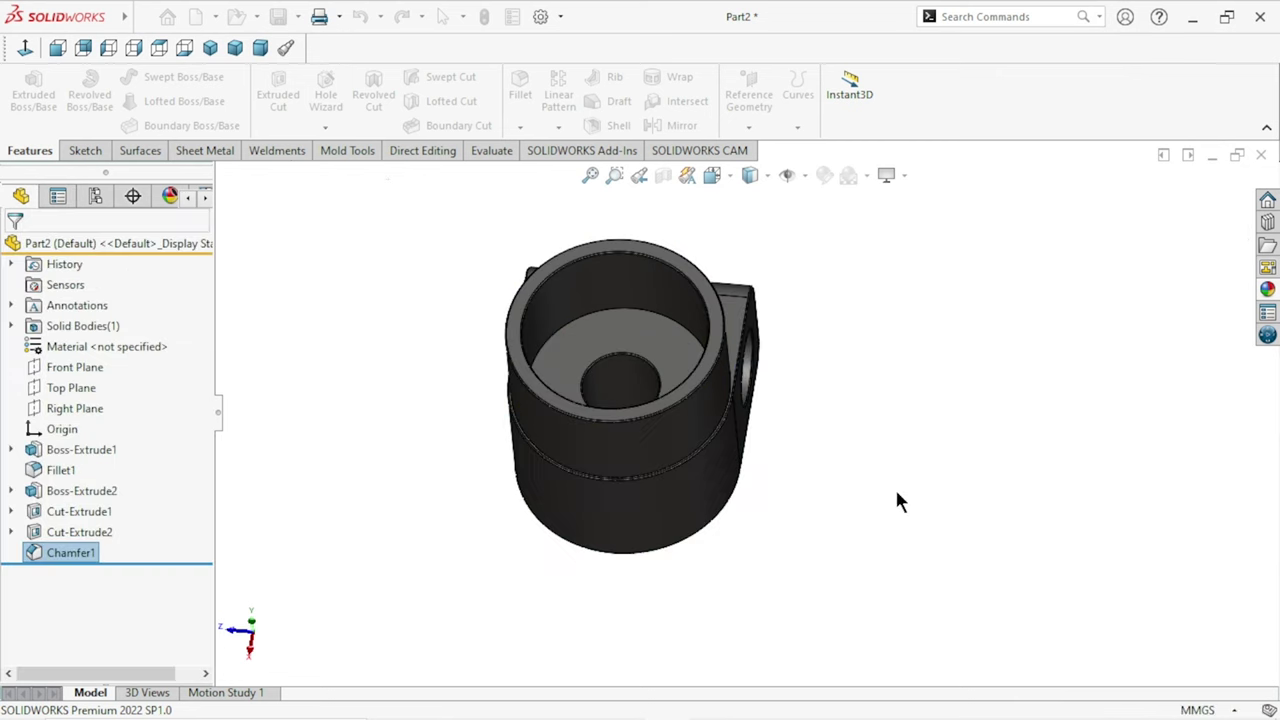
scroll(826, 486, down, 2)
mouse_move(826, 486)
middle_down()
mouse_move(920, 466)
mouse_move(723, 436)
mouse_move(766, 526)
mouse_move(792, 352)
mouse_move(890, 333)
mouse_move(814, 423)
mouse_move(749, 546)
mouse_move(809, 586)
mouse_move(949, 493)
mouse_move(922, 576)
middle_up()
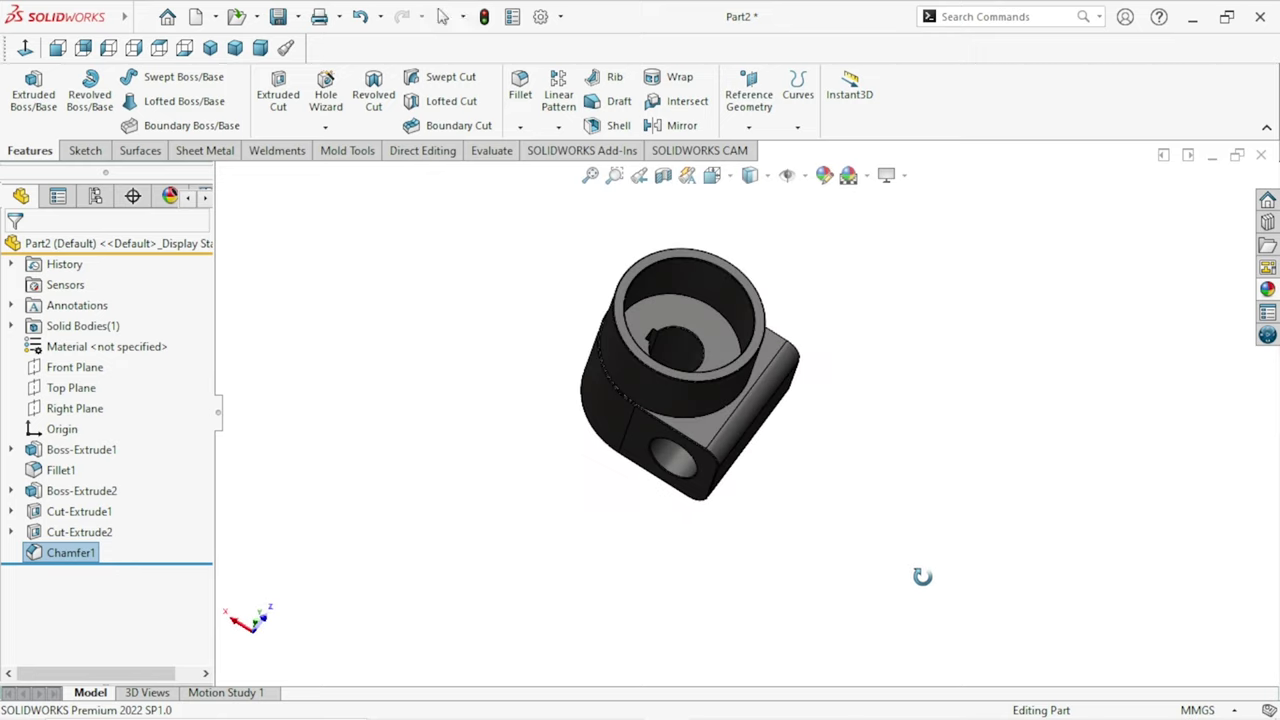
mouse_move(752, 457)
middle_down()
mouse_move(914, 386)
mouse_move(863, 449)
mouse_move(894, 500)
mouse_move(866, 424)
mouse_move(914, 363)
mouse_move(803, 263)
middle_up()
click(803, 263)
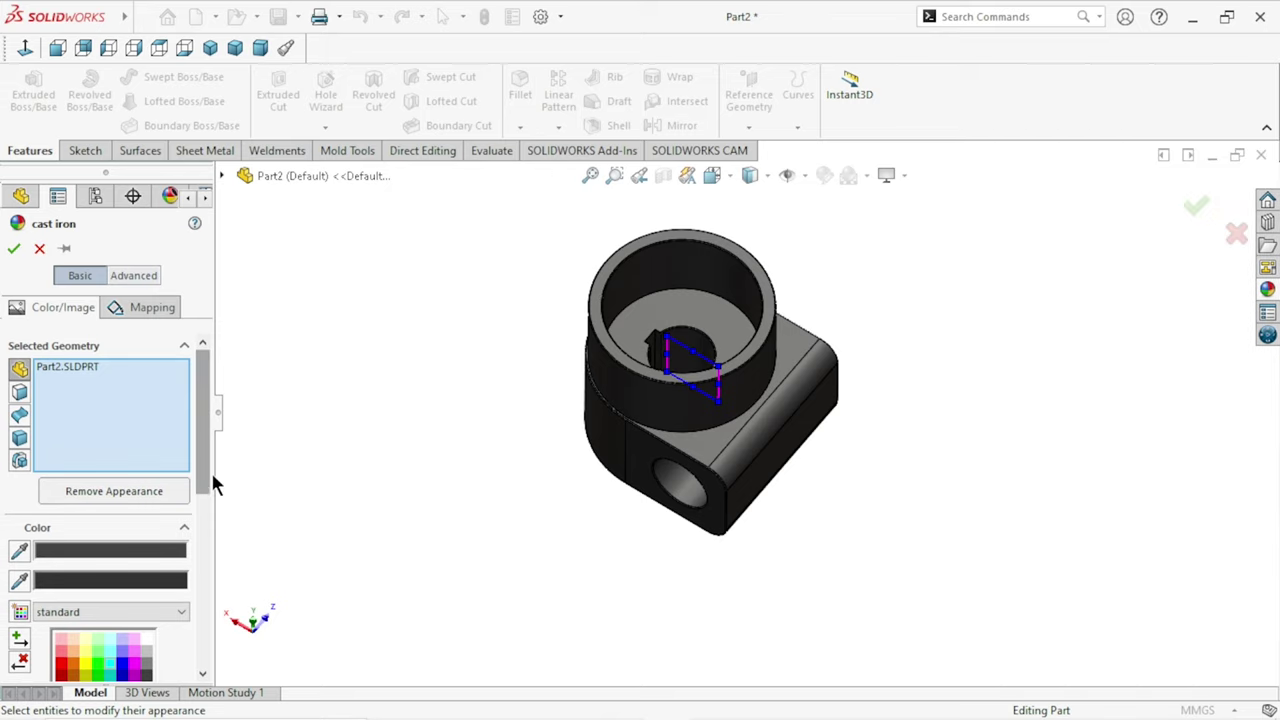
Try light cyan, brighter cyan, green, yellow and orange swatches as the part colour.
scroll(211, 520, down, 3)
scroll(160, 503, down, 1)
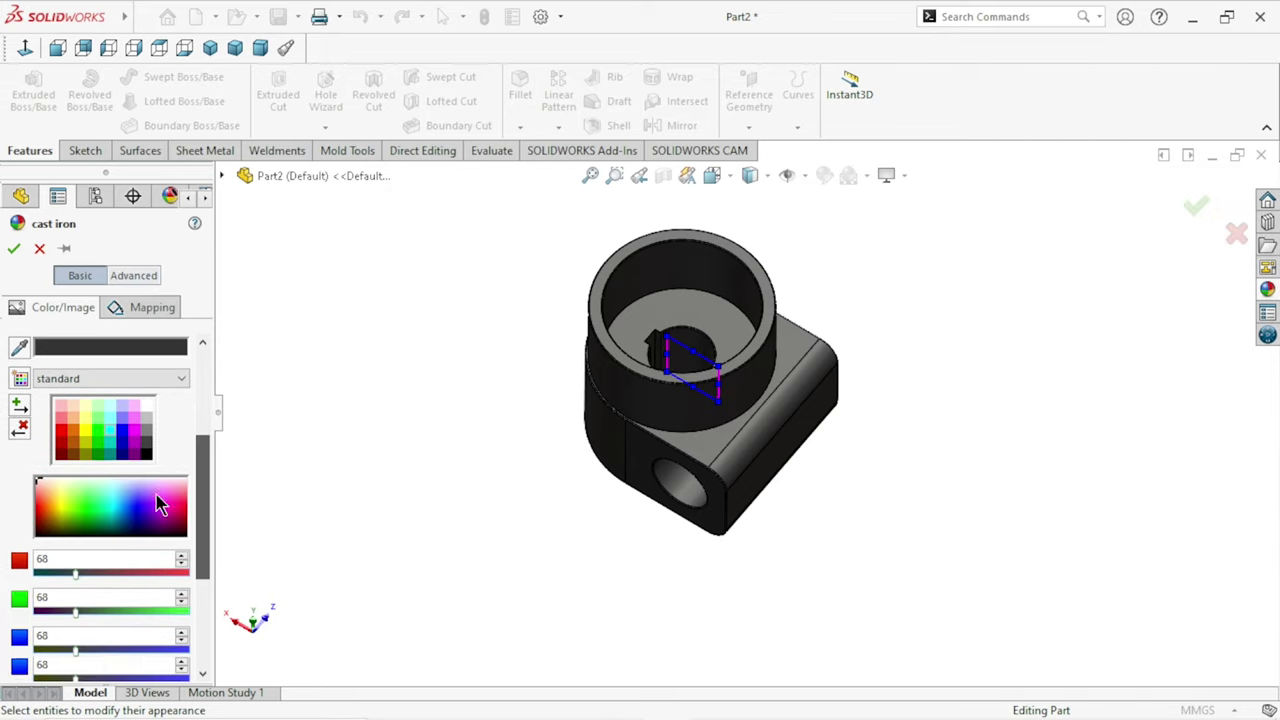
click(116, 424)
click(116, 437)
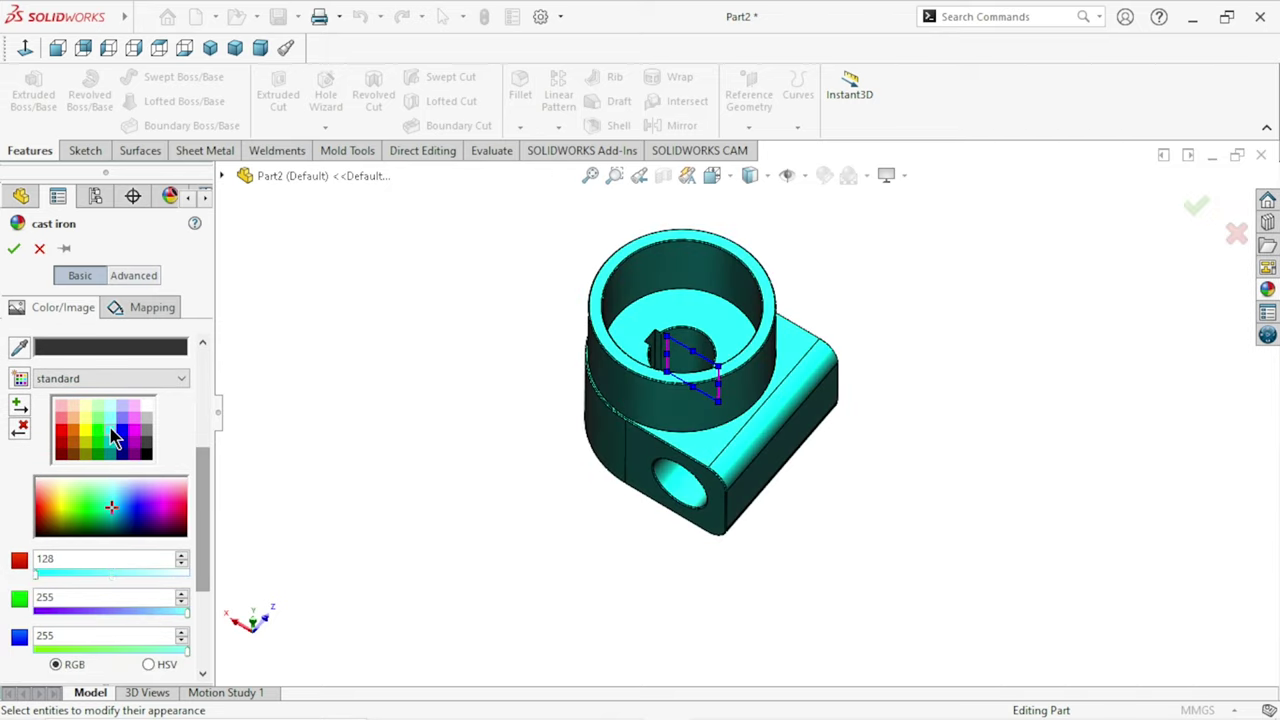
mouse_move(465, 493)
middle_down()
mouse_move(356, 369)
mouse_move(374, 506)
mouse_move(344, 543)
middle_up()
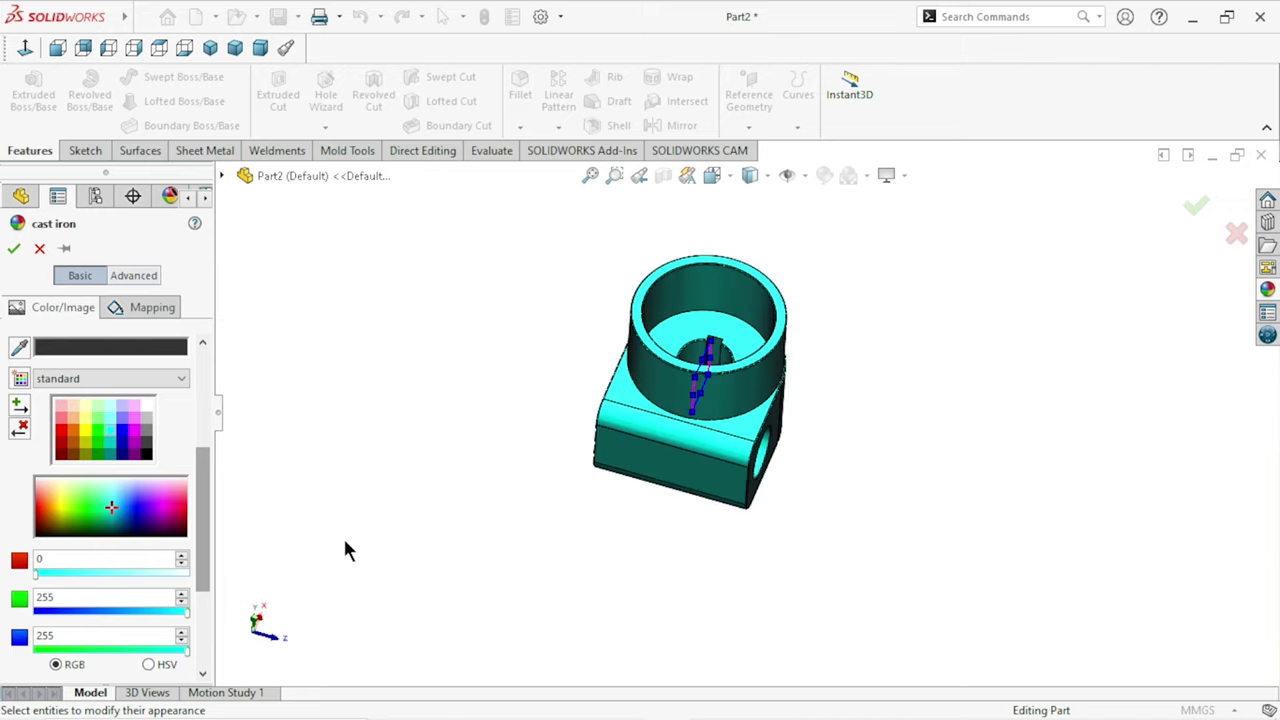
click(98, 438)
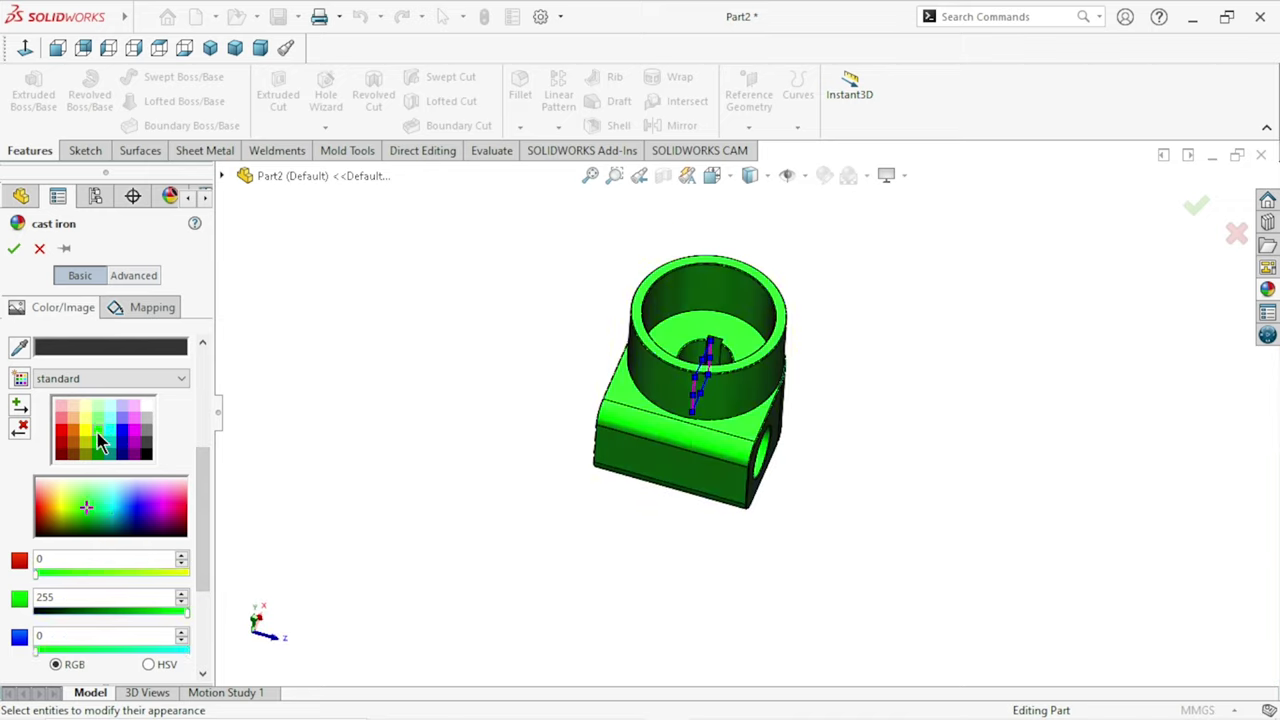
mouse_move(530, 472)
middle_down()
mouse_move(429, 334)
mouse_move(380, 389)
mouse_move(429, 549)
mouse_move(752, 432)
middle_up()
scroll(752, 432, down, 4)
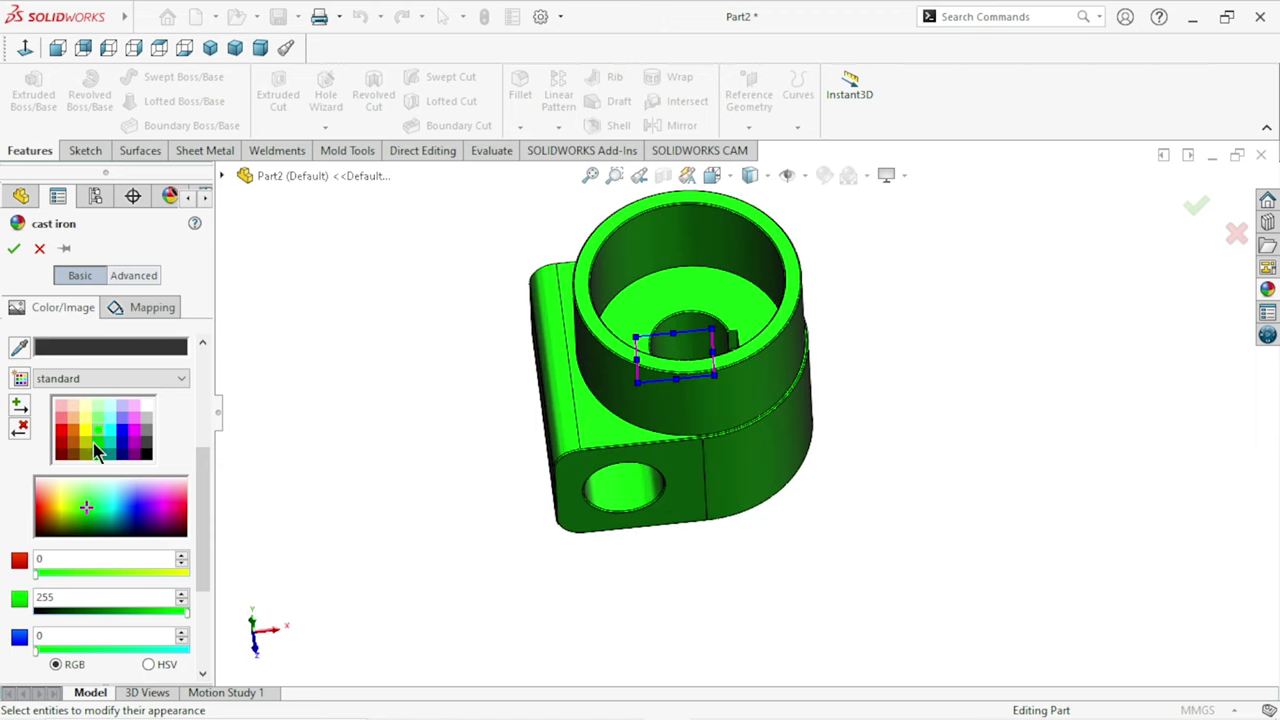
click(86, 437)
mouse_move(440, 420)
middle_down()
mouse_move(374, 380)
mouse_move(420, 480)
mouse_move(390, 470)
middle_up()
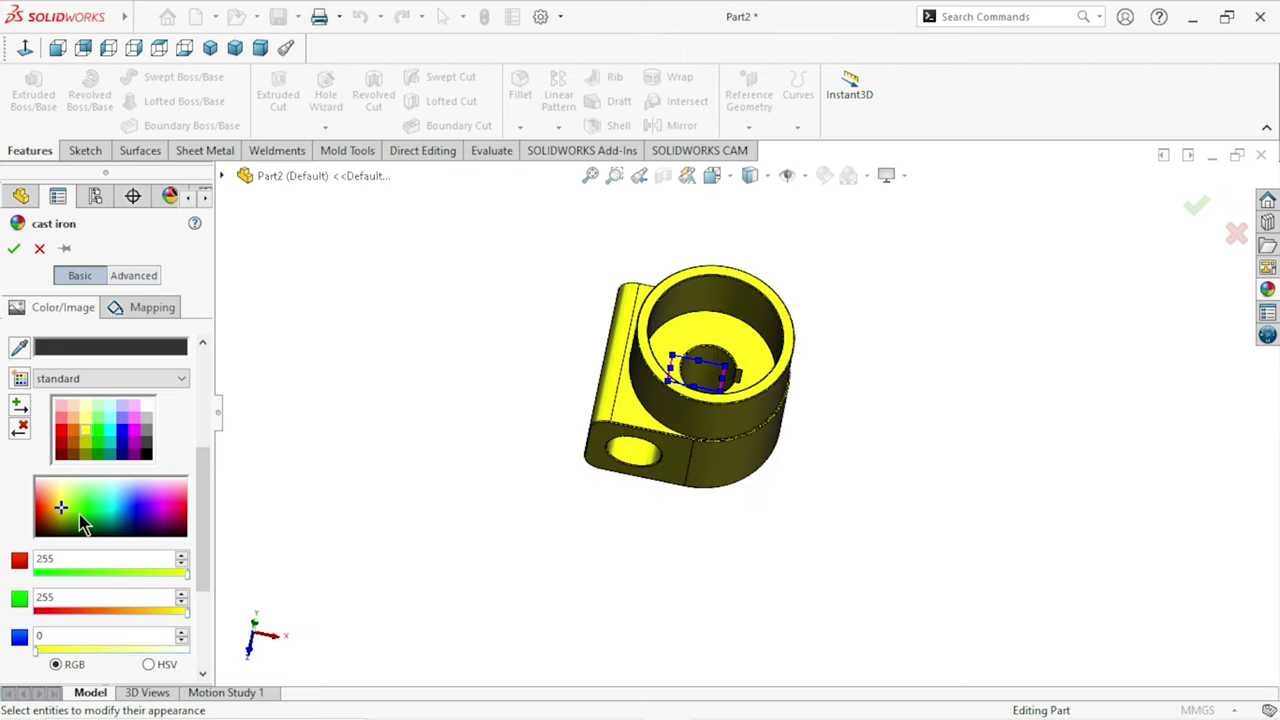
click(76, 441)
middle_drag(494, 493, 346, 411)
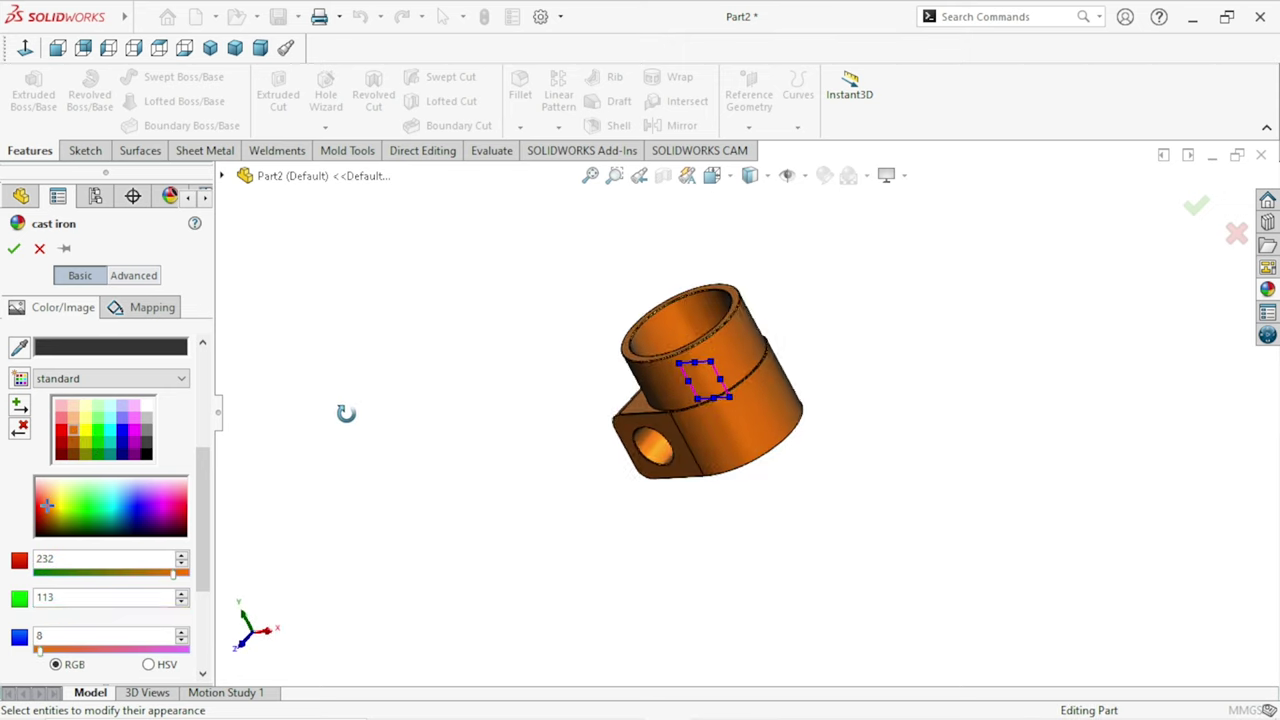
Compare cyan with blue, then settle on bright cyan (RGB 0, 255, 255) and accept it.
click(114, 440)
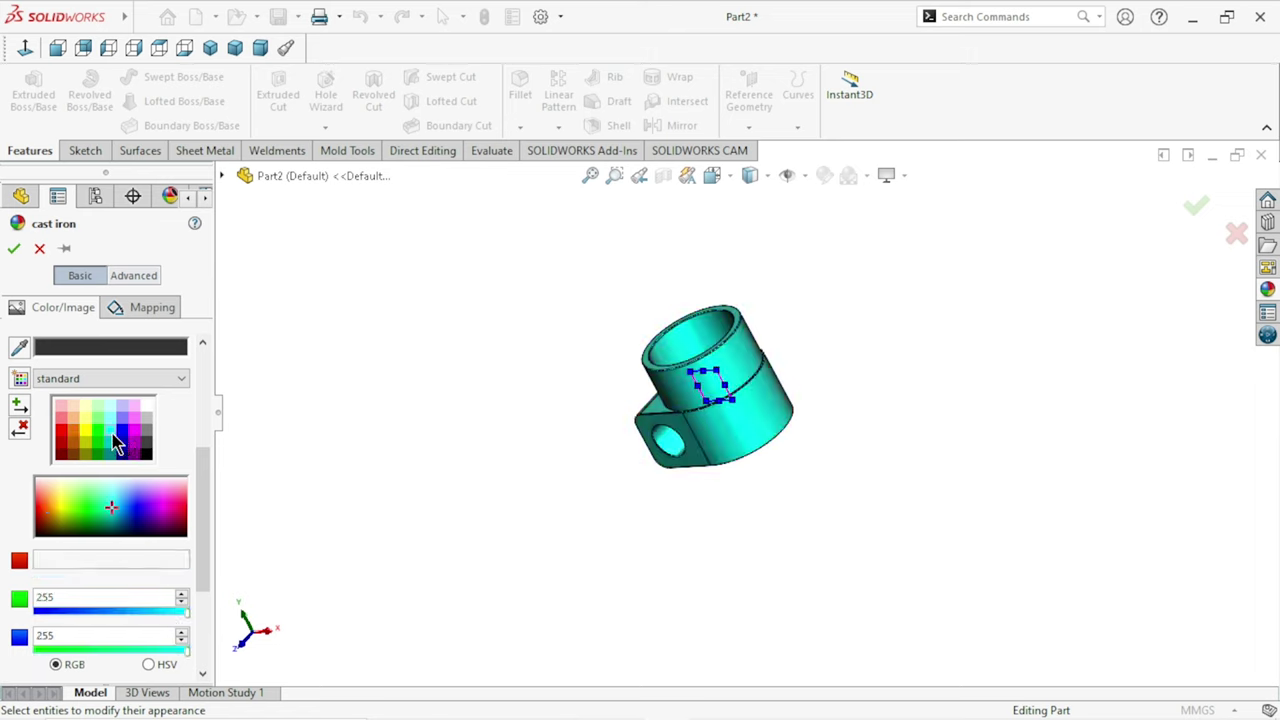
mouse_move(562, 493)
middle_down()
mouse_move(454, 403)
mouse_move(392, 502)
middle_up()
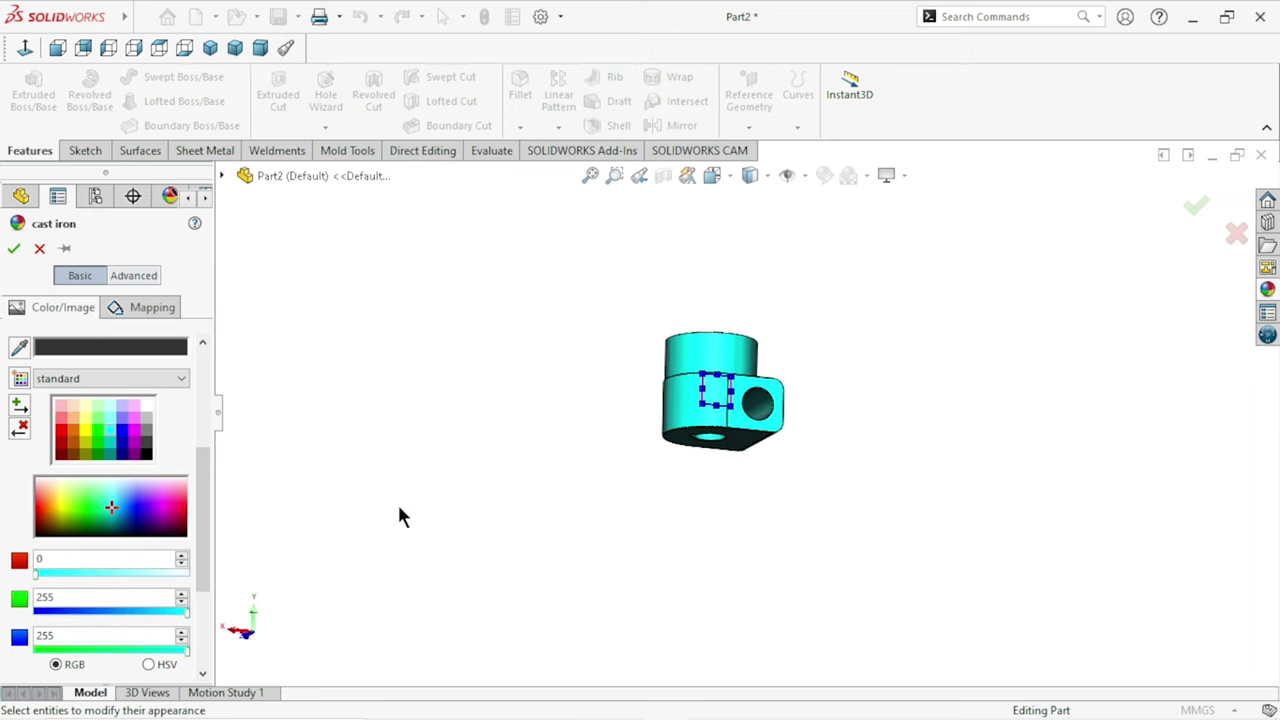
scroll(852, 510, down, 3)
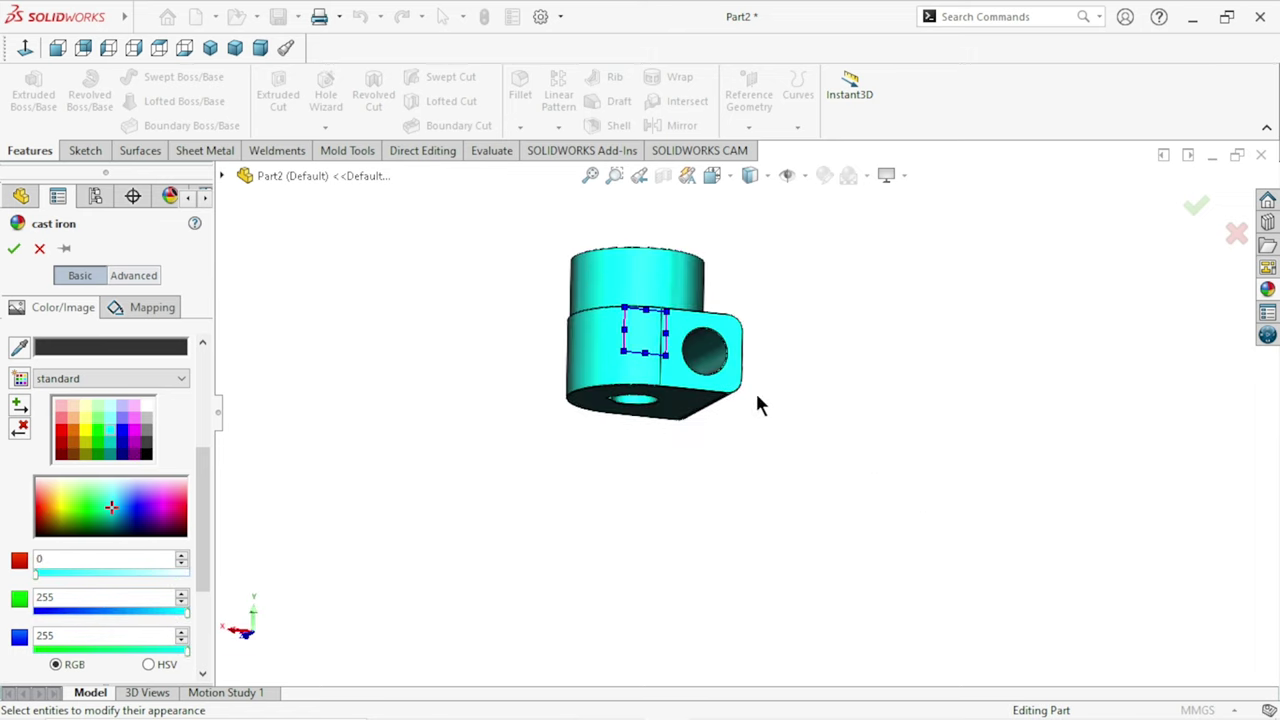
mouse_move(651, 268)
middle_down()
mouse_move(820, 289)
mouse_move(749, 449)
middle_up()
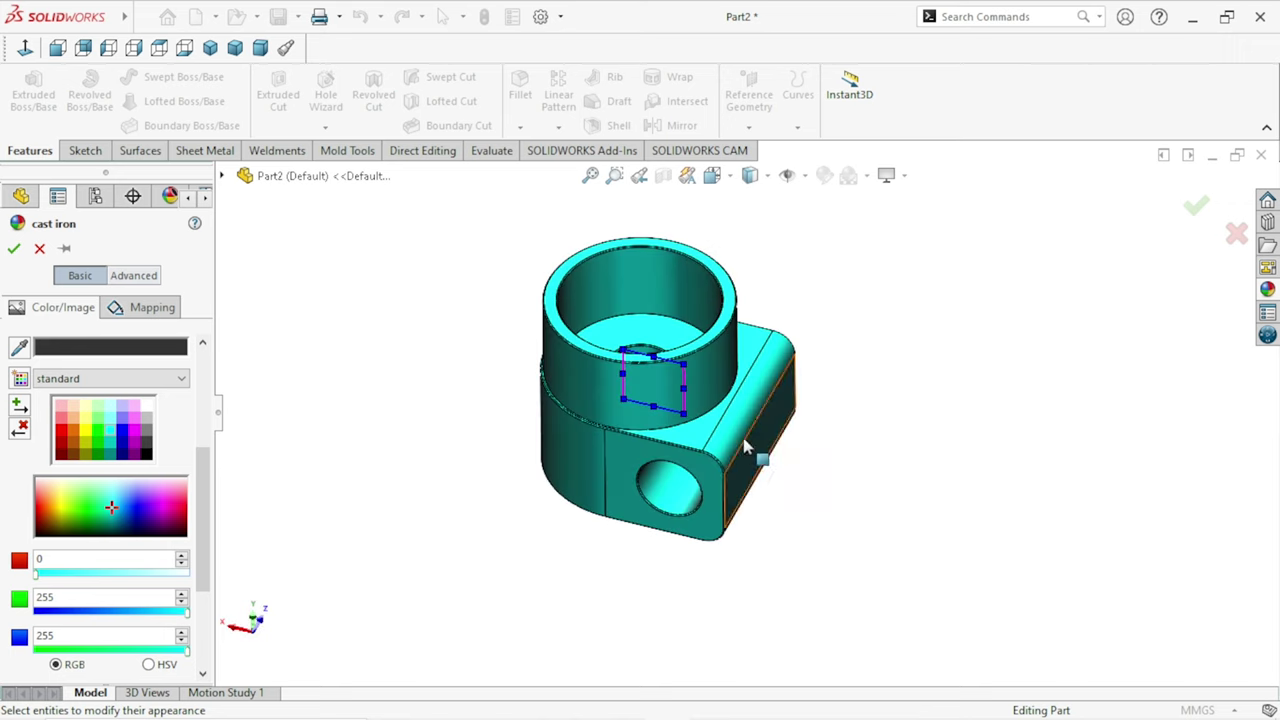
scroll(712, 378, down, 3)
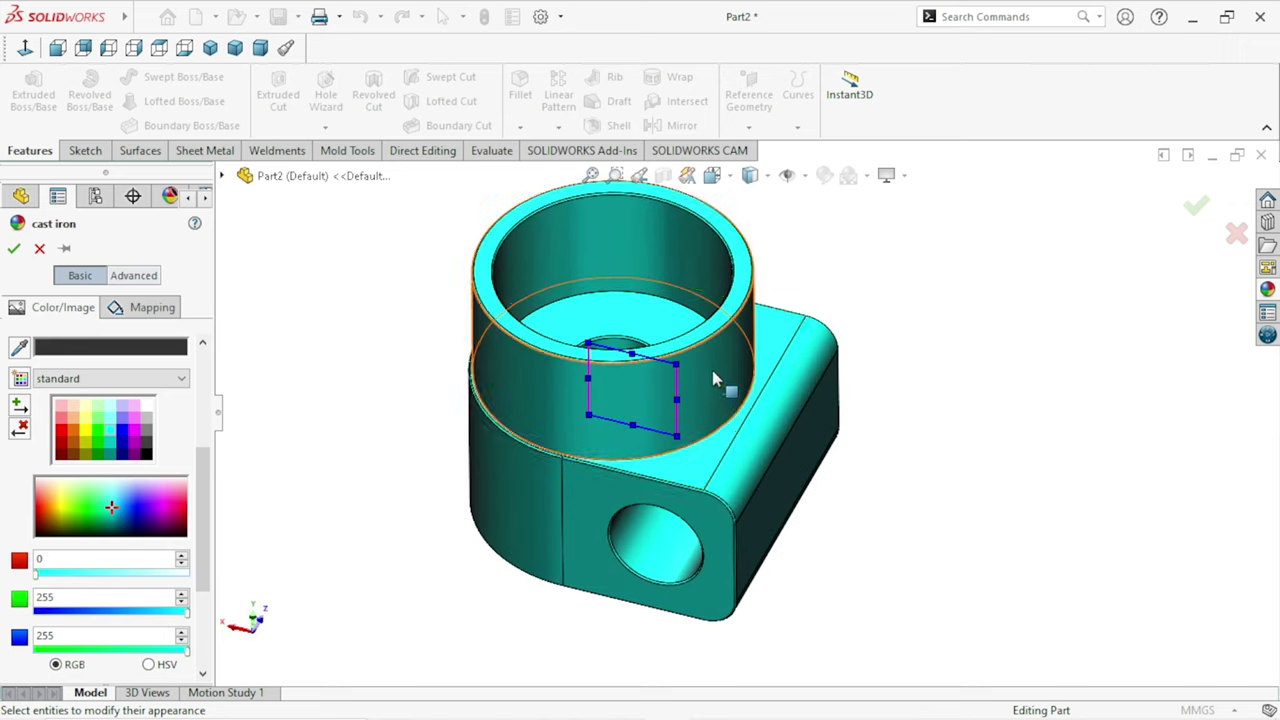
click(120, 432)
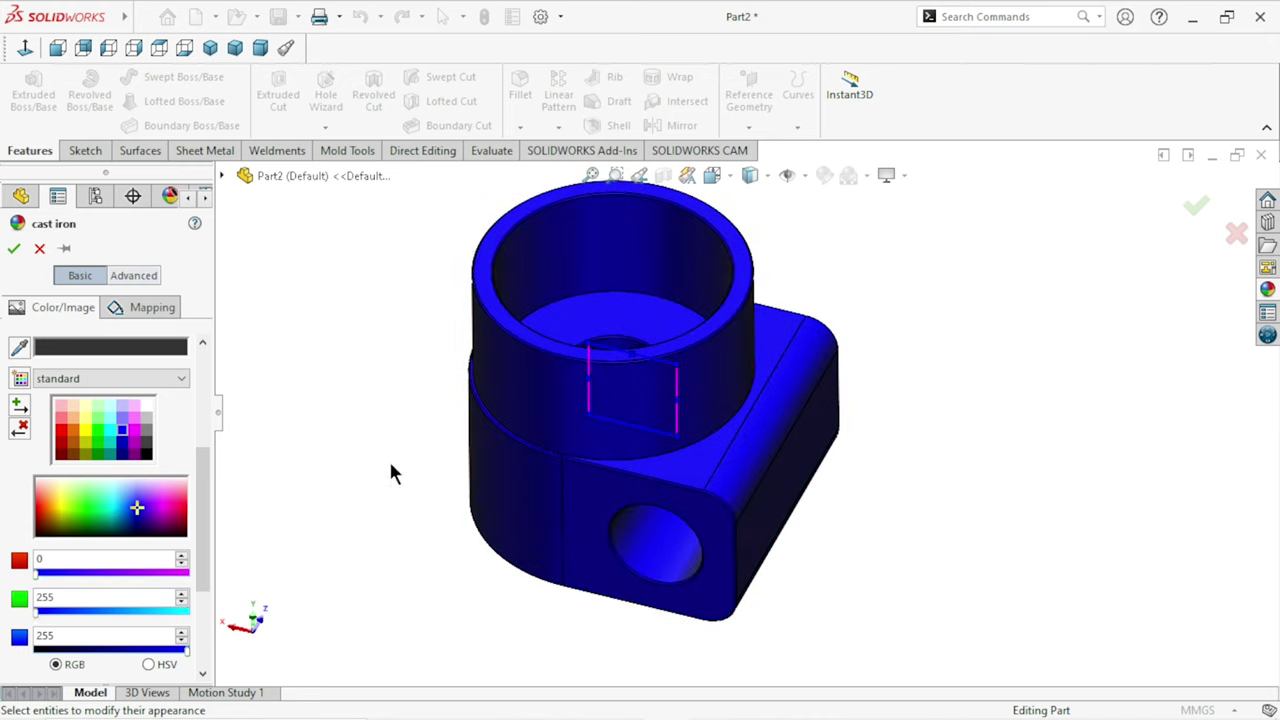
key(f)
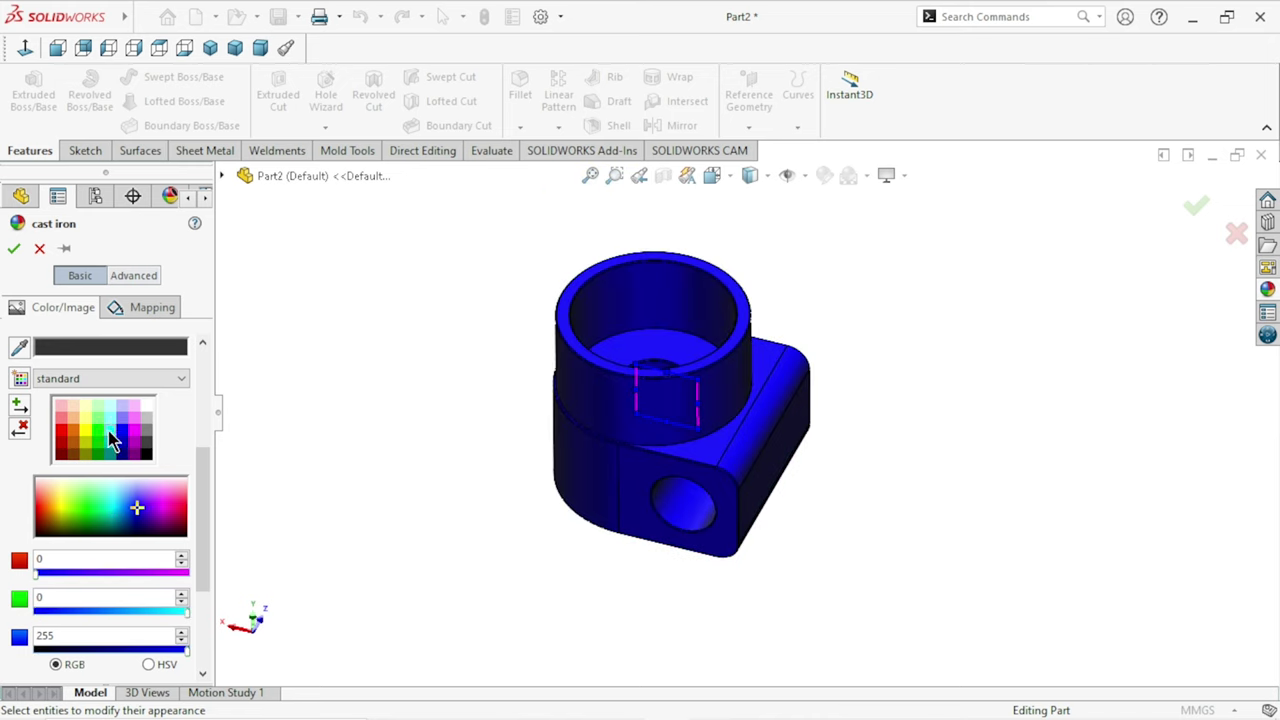
click(114, 434)
mouse_move(500, 374)
middle_down()
mouse_move(426, 463)
mouse_move(491, 472)
mouse_move(530, 521)
middle_up()
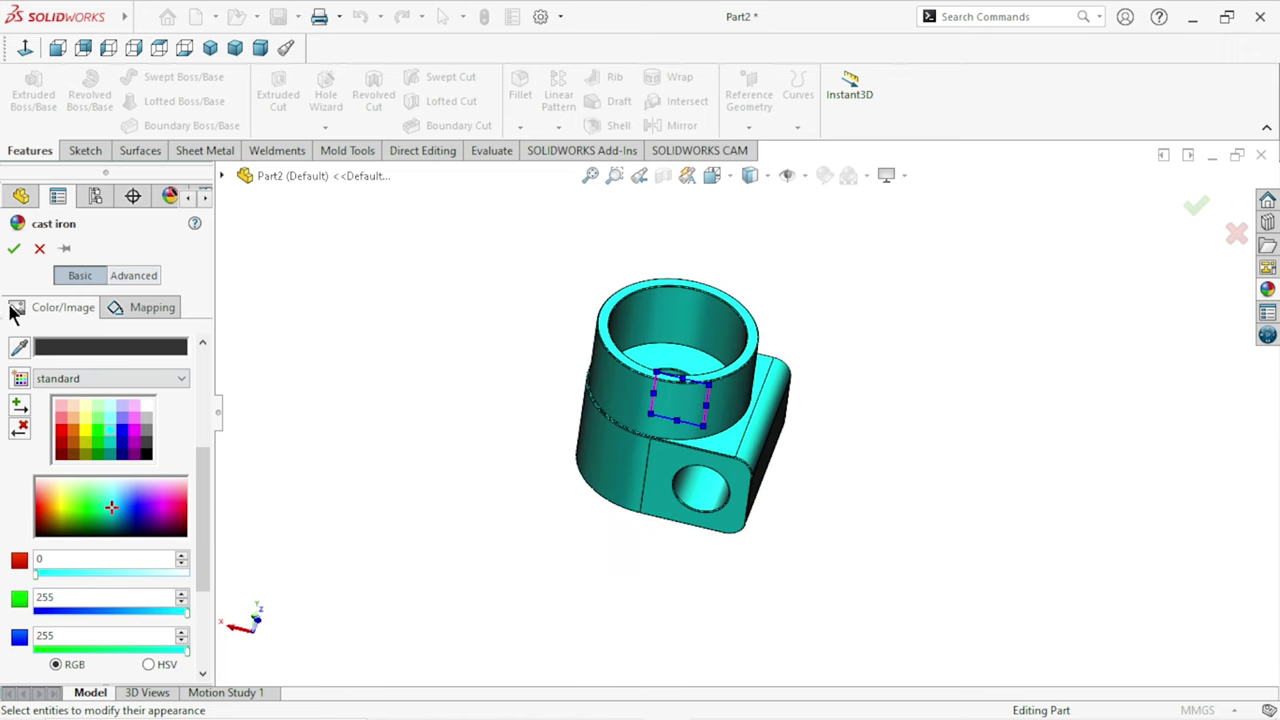
click(13, 248)
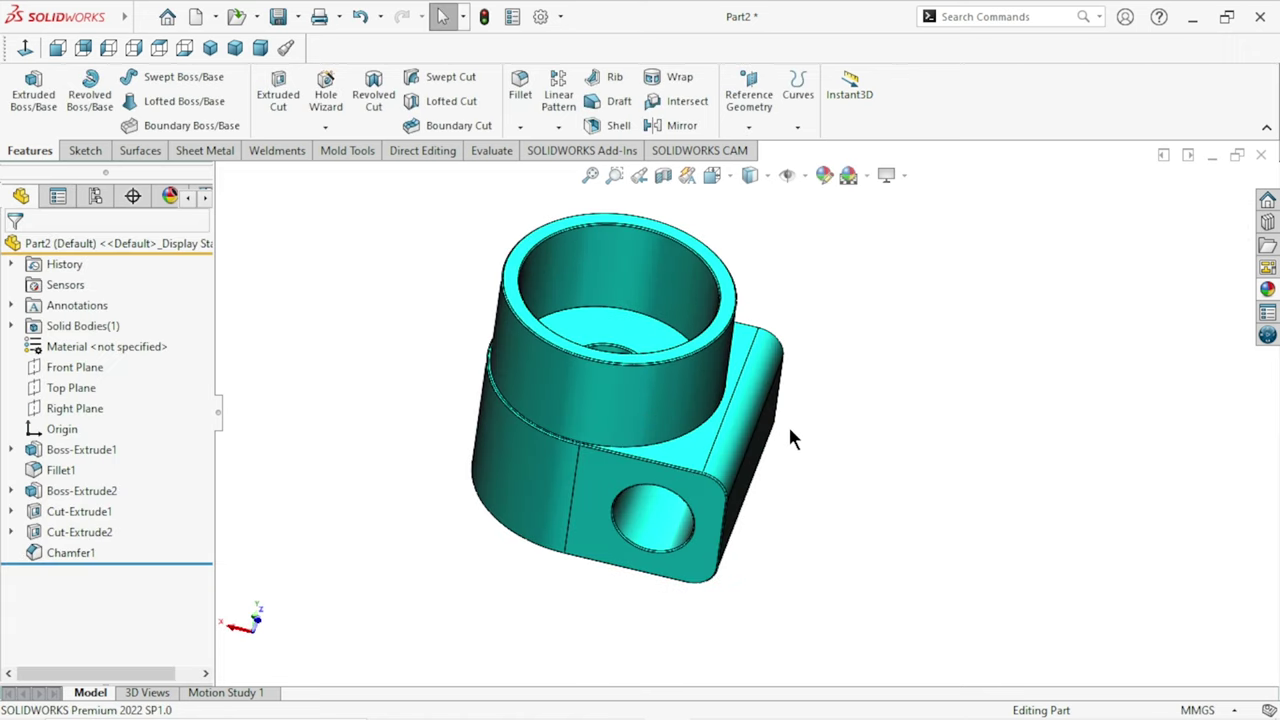
Orbit the finished cyan part, snap to the Isometric view, then tilt it to show the bore.
mouse_move(790, 430)
middle_down()
mouse_move(780, 509)
mouse_move(733, 515)
middle_up()
scroll(706, 443, down, 2)
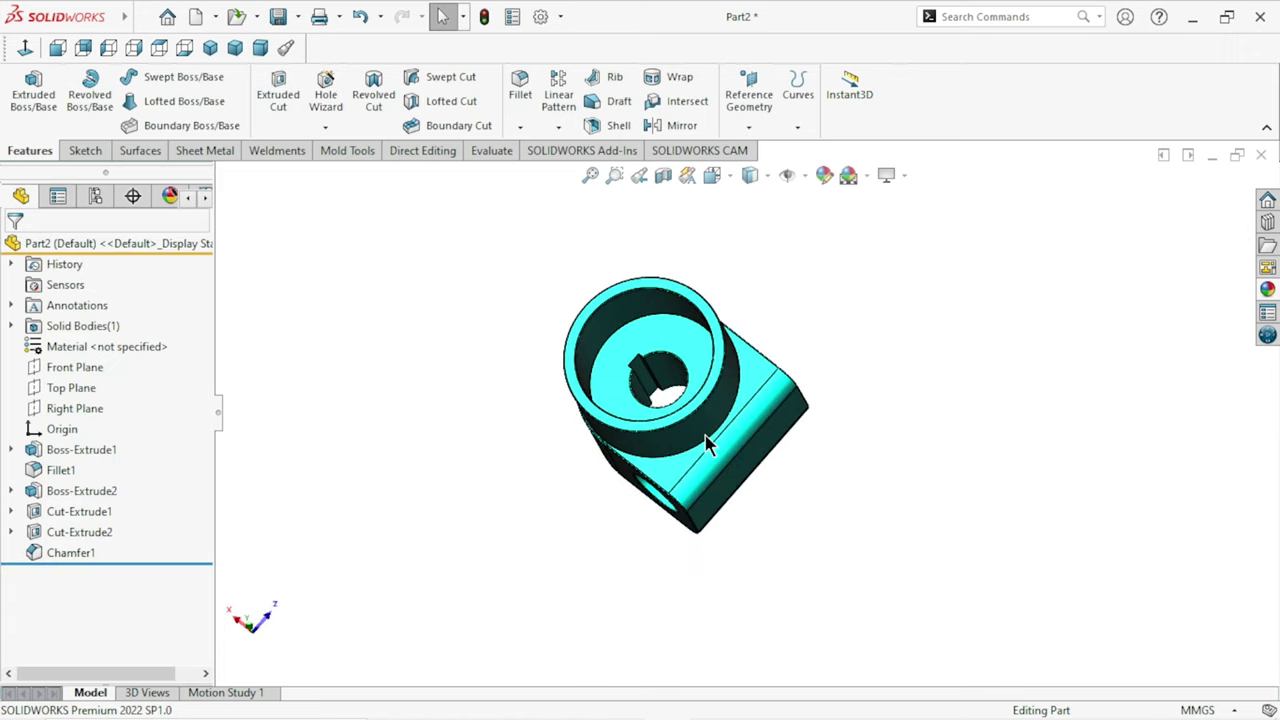
scroll(657, 380, down, 2)
scroll(657, 380, down, 1)
mouse_move(924, 437)
middle_down()
mouse_move(709, 514)
mouse_move(600, 440)
middle_up()
click(212, 50)
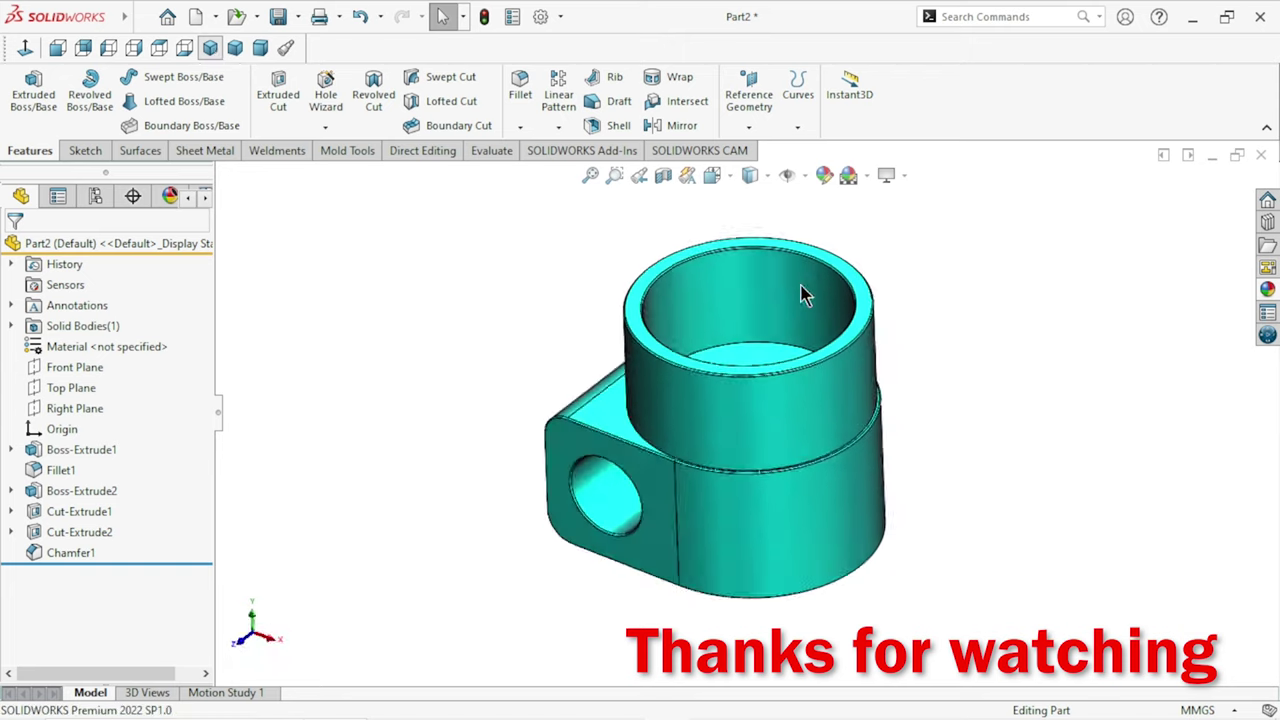
middle_drag(1005, 368, 991, 391)
mouse_move(951, 434)
middle_down()
mouse_move(926, 489)
mouse_move(959, 492)
middle_up()
scroll(930, 480, up, 3)
scroll(840, 410, down, 3)
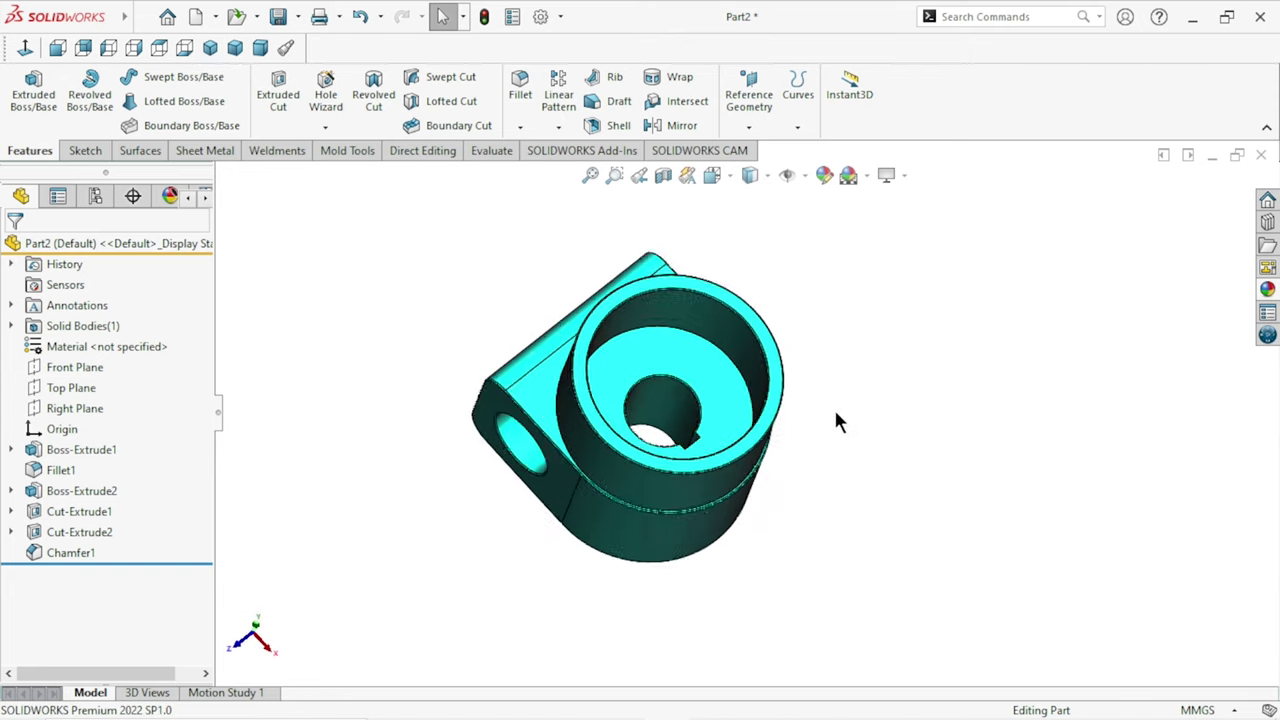